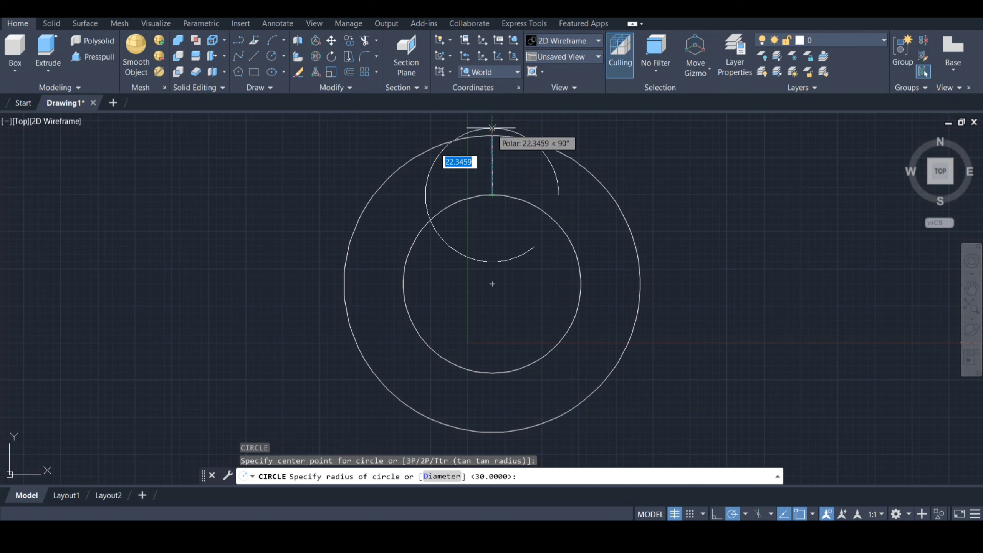
Finish the radius 20 circle through the outer circle's top, and trim it to the arc left of the vertical line.
left_click(493, 135)
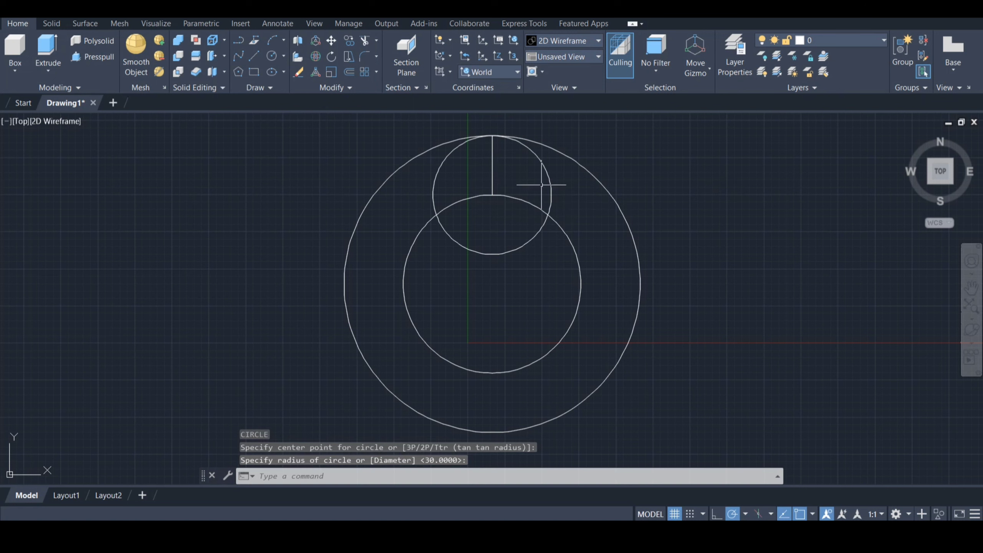
type("tr")
key("Return")
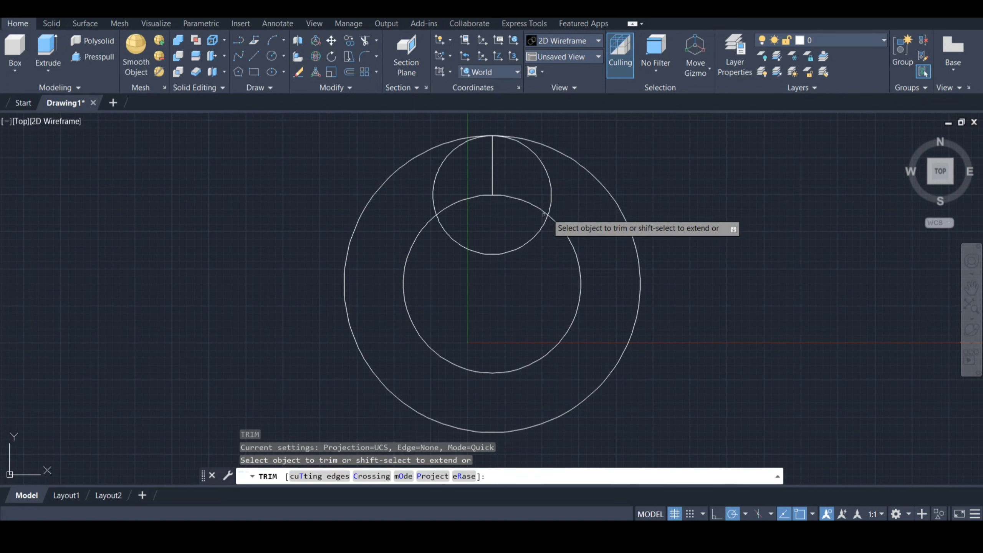
left_click(519, 247)
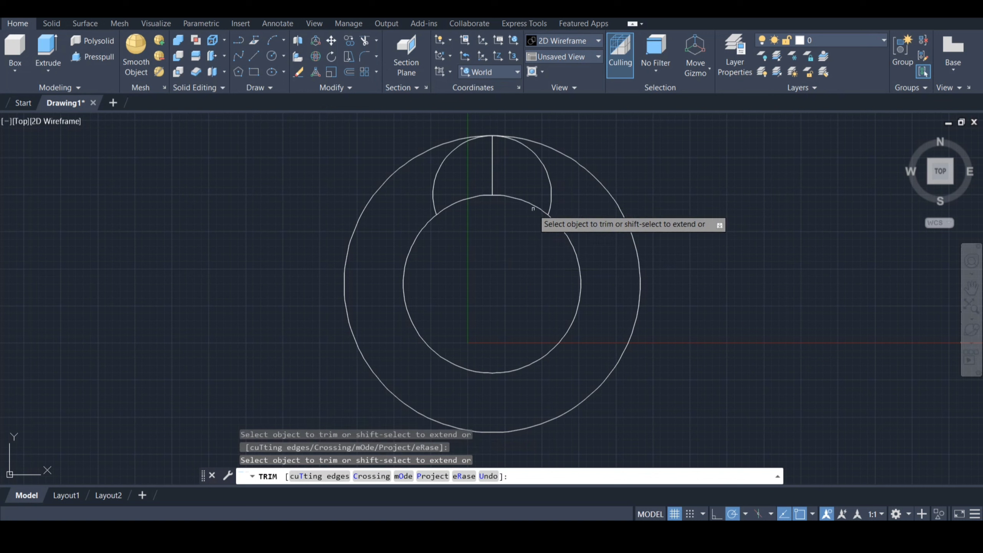
left_click(544, 170)
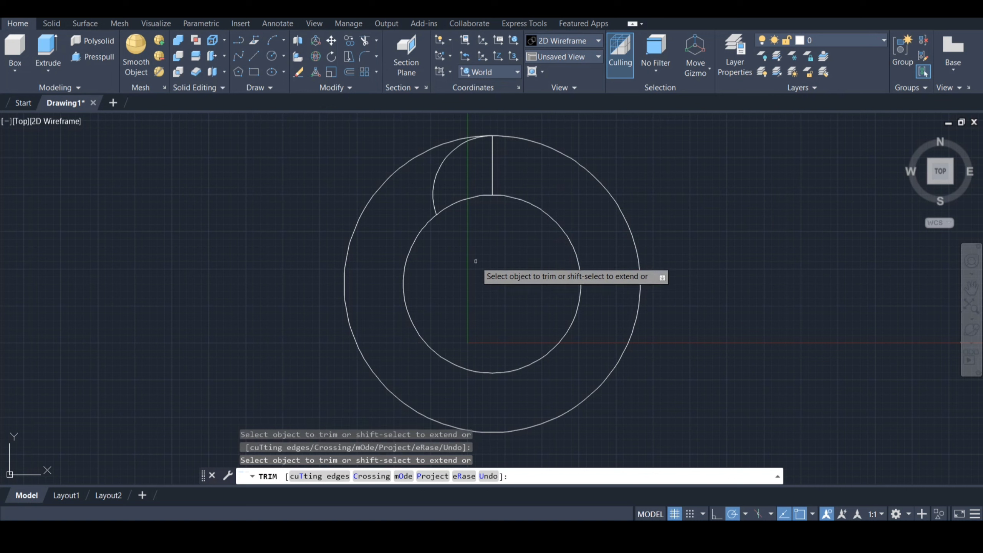
key("Return")
Draw a guide line 10 units left from the vertical line's lower end, continuing straight down past the inner circle.
type("l")
key("Return")
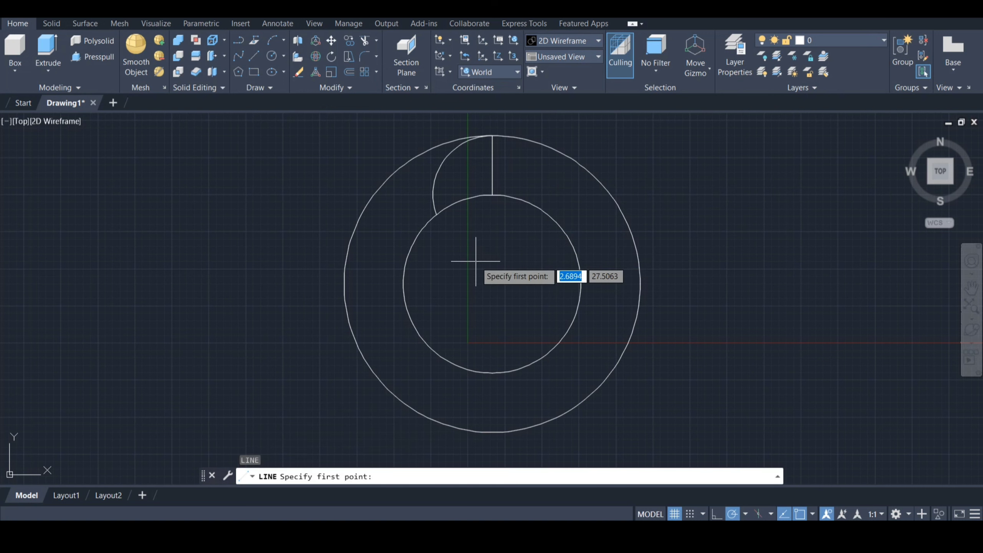
left_click(492, 194)
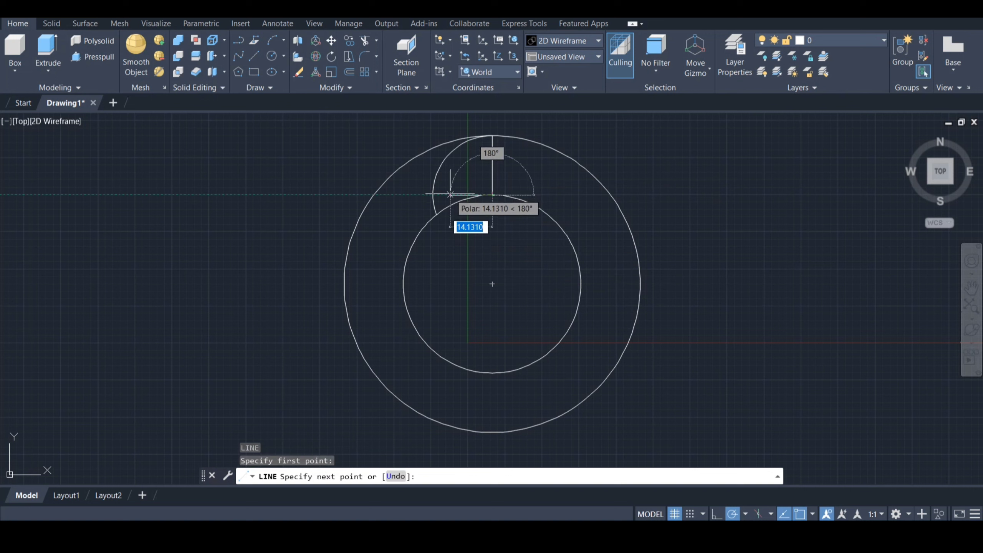
type("10")
key("Return")
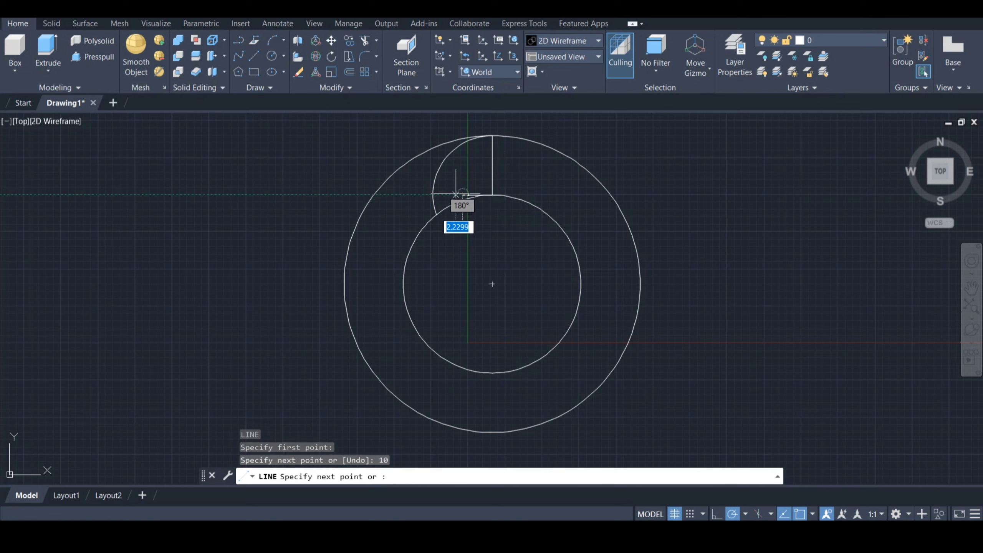
left_click(462, 219)
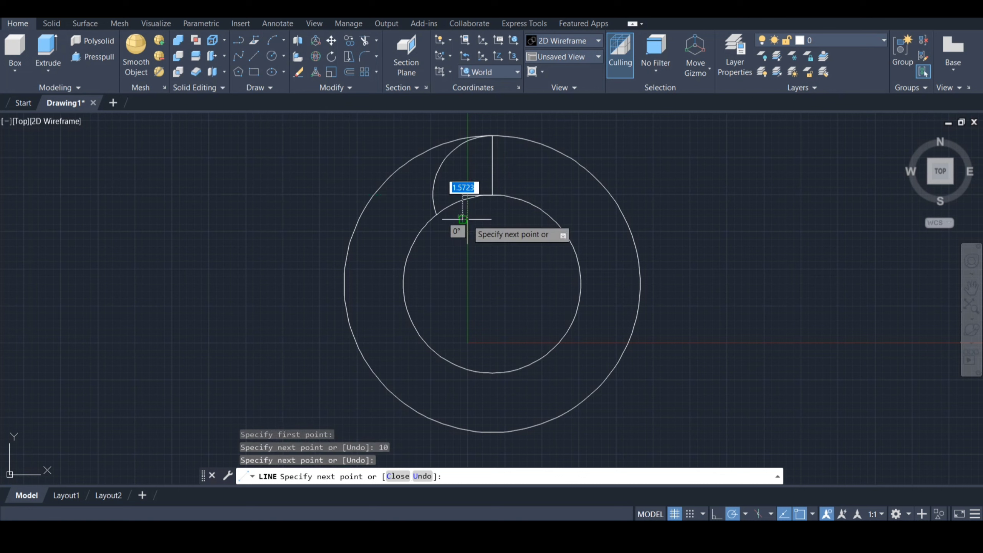
key("Escape")
Draw a guide line 5 units left from the vertical line's upper end, continuing straight down past the outer circle.
key("Return")
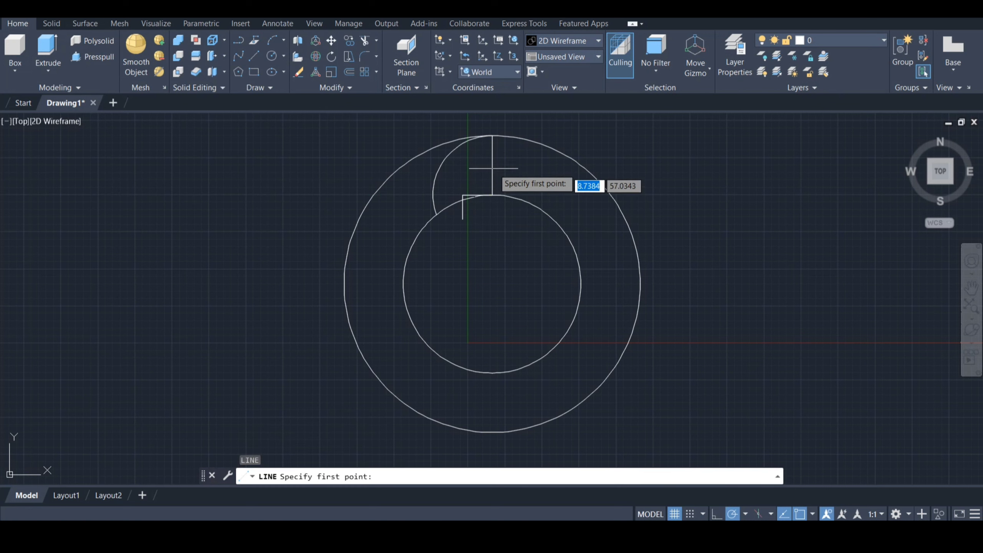
left_click(478, 136)
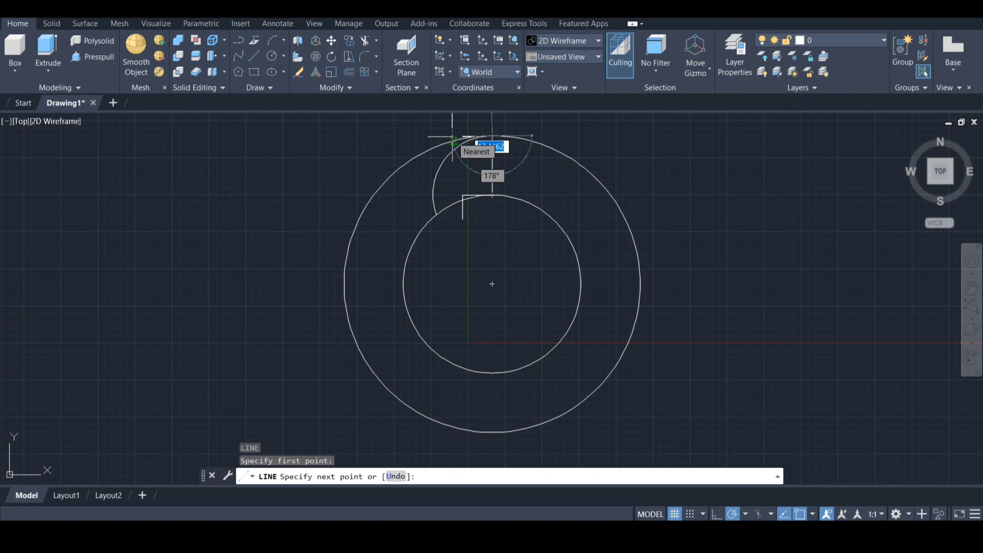
type("5")
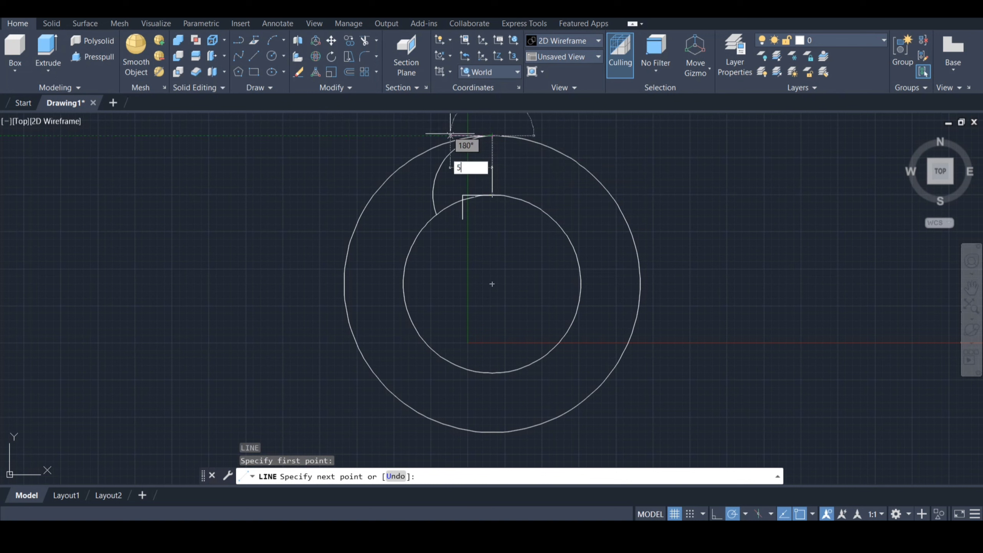
key("Return")
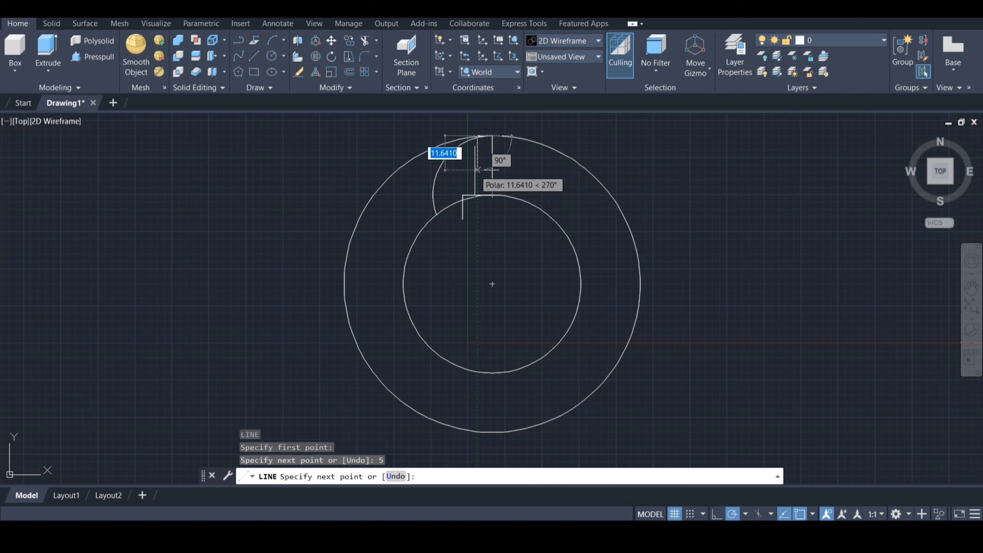
left_click(478, 154)
key("Escape")
Turn off the drawing grid.
scroll(482, 129, "up", 4)
left_click(971, 261)
left_click_drag(491, 334, 487, 431)
left_click_drag(496, 365, 458, 294)
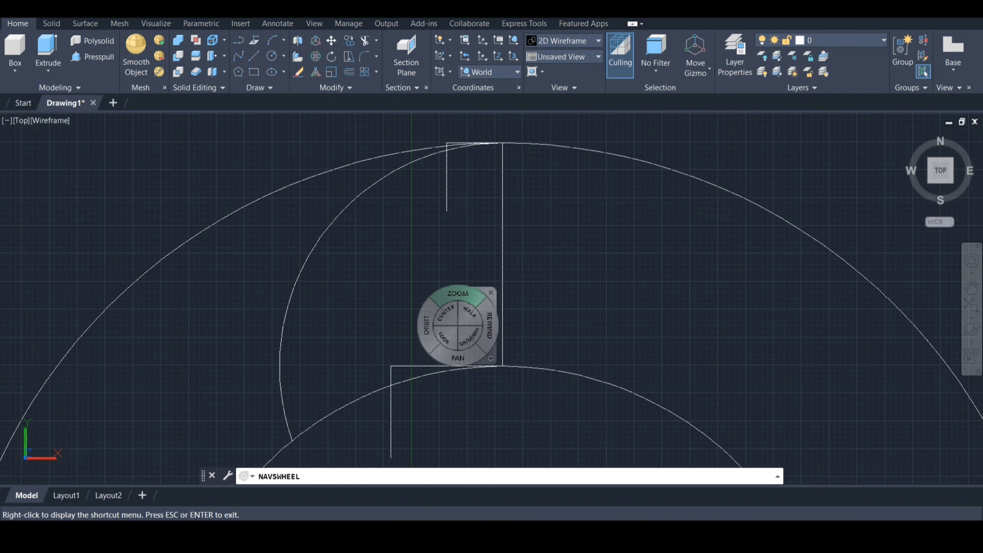
key("Escape")
key("F7")
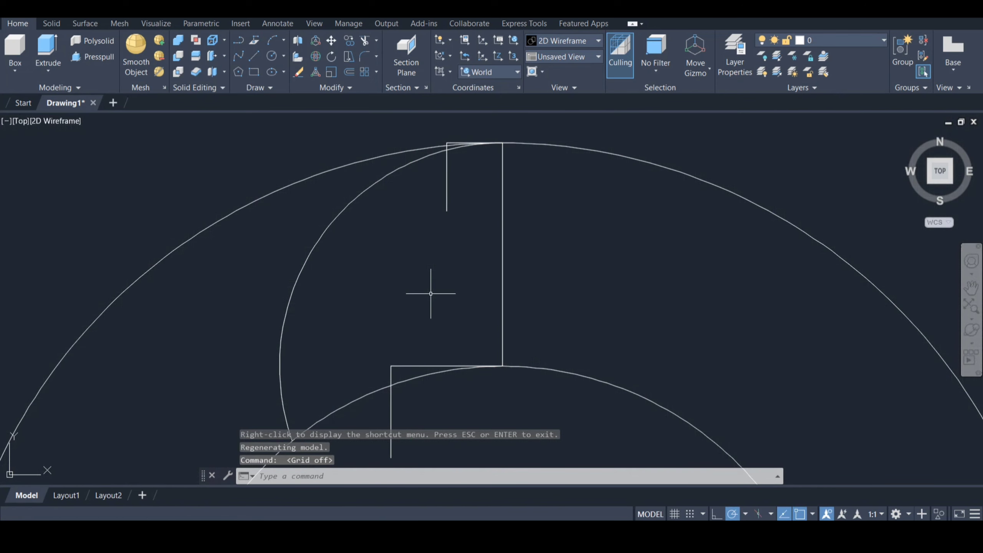
Stretch the arc's lower end to the lower guide's crossing with the inner circle, and its upper end to the upper guide's crossing with the outer circle.
left_click(280, 358)
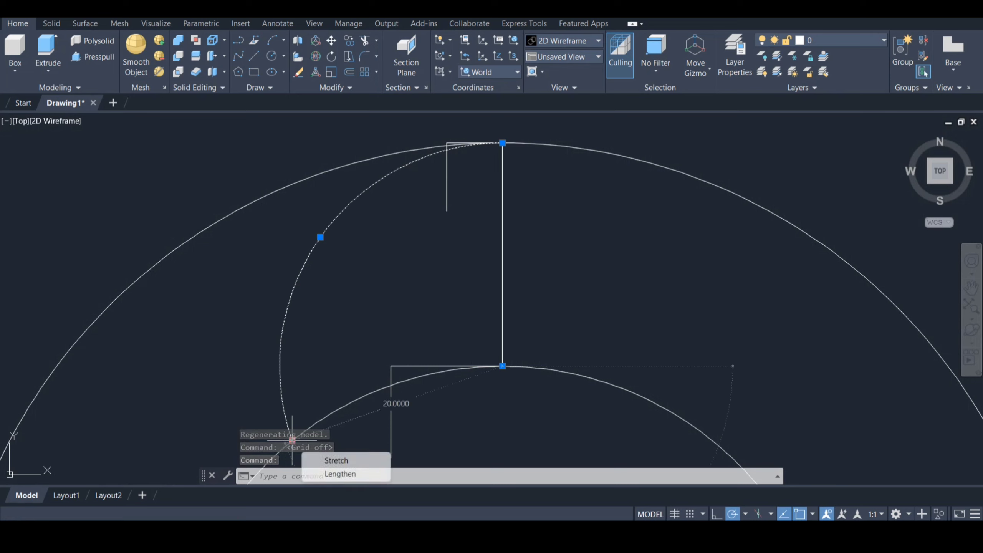
left_click(293, 441)
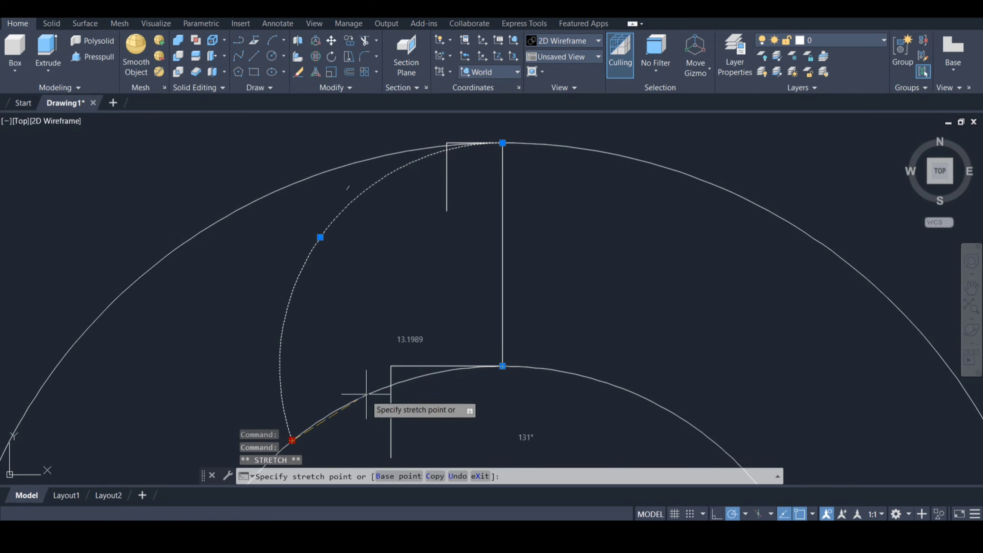
left_click(391, 386)
key("Escape")
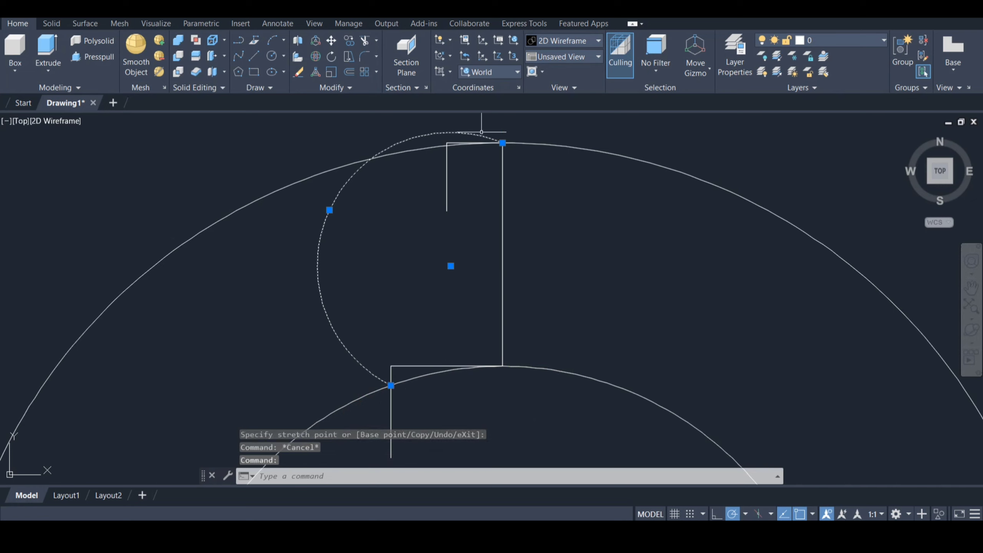
left_click(503, 143)
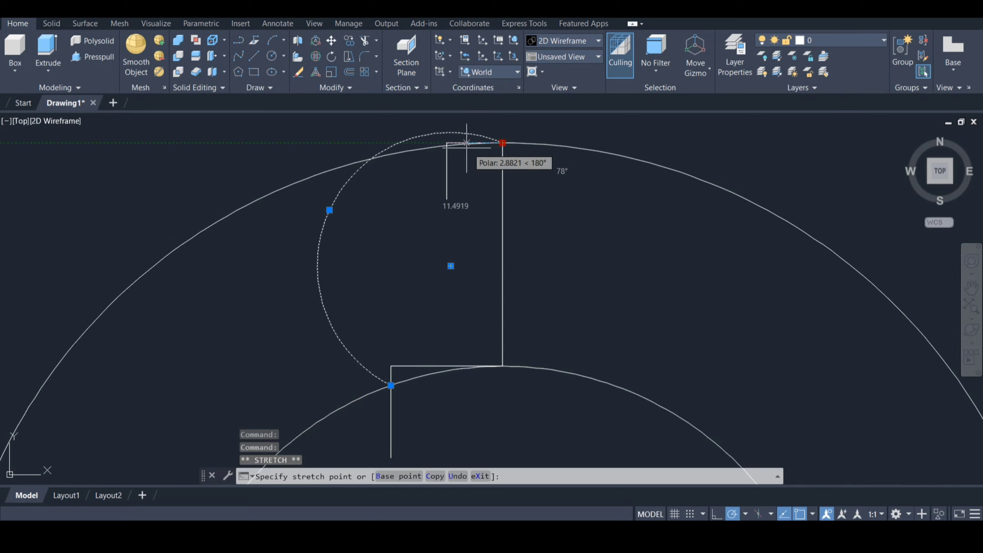
key("Escape")
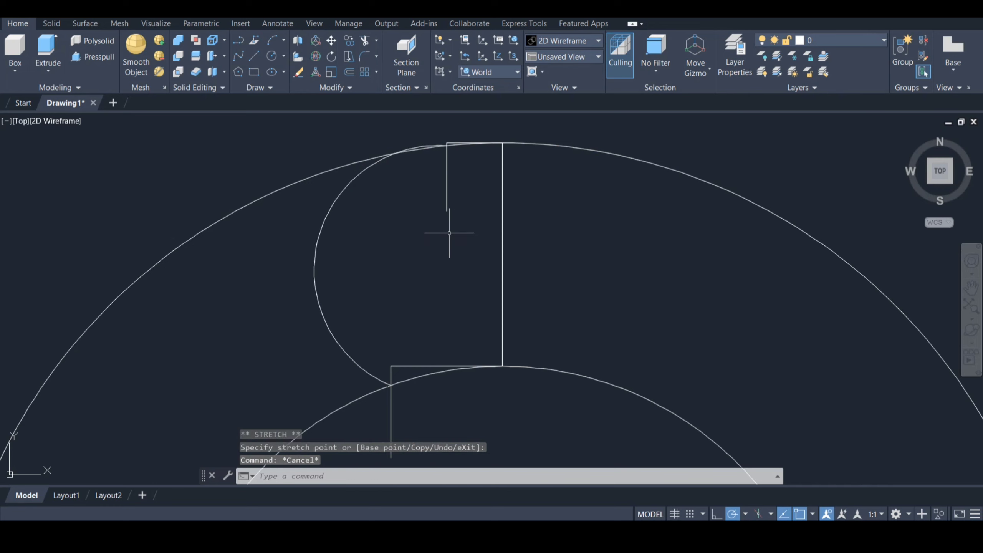
Flatten the arc by stretching its midpoint about 7.7 units horizontally toward the vertical line.
left_click(316, 260)
left_click(317, 242)
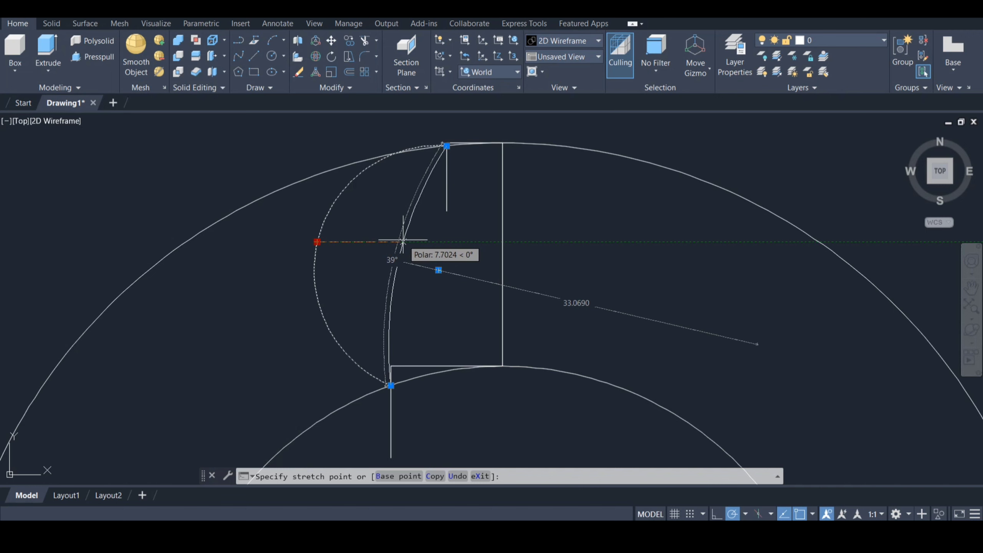
key("Escape")
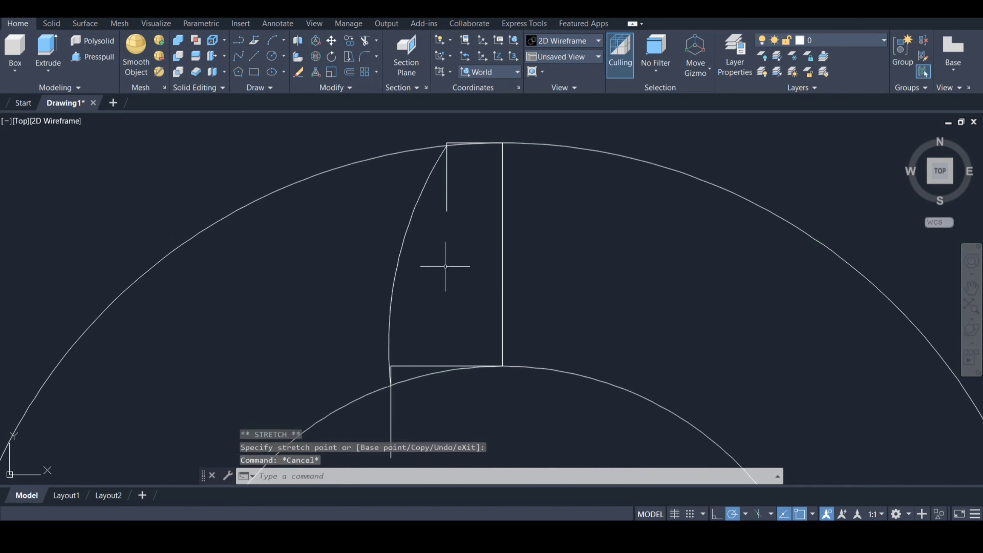
Erase the four horizontal and vertical guide lines beside the vertical centre line.
type("e")
key("space")
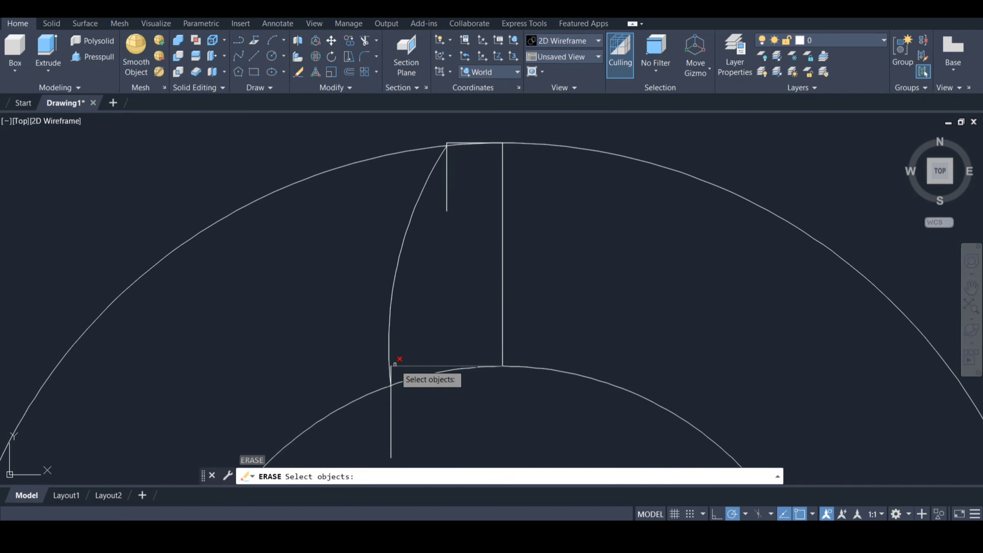
left_click(395, 365)
left_click(391, 411)
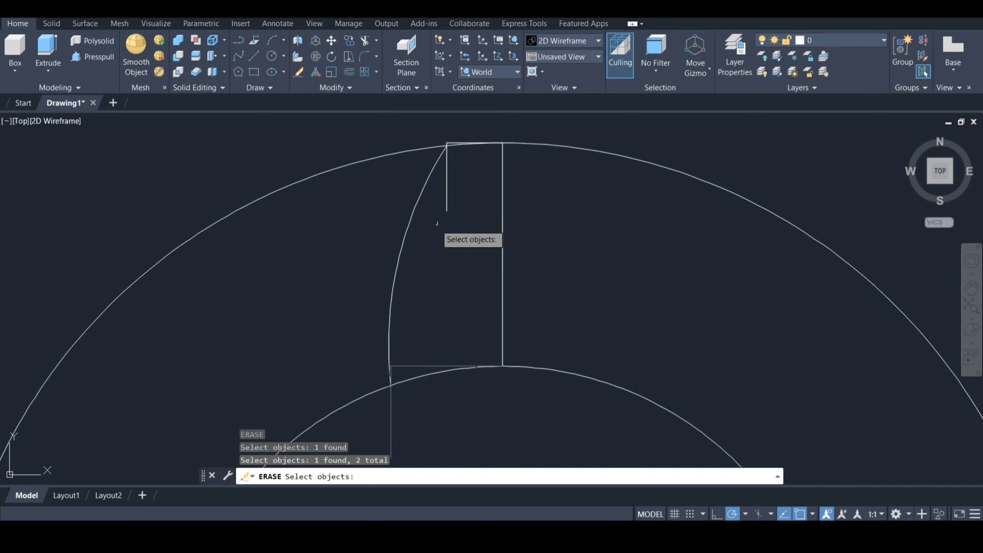
left_click(446, 191)
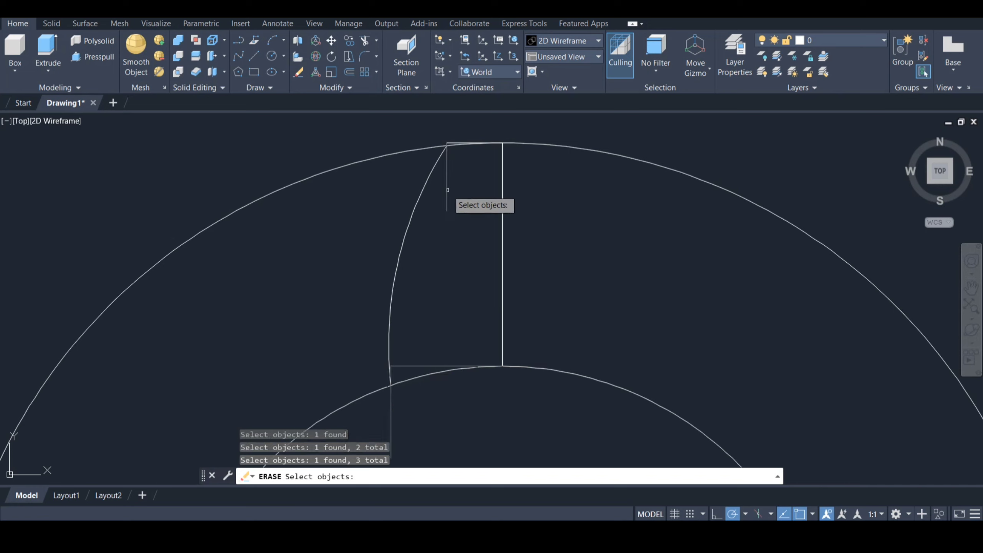
left_click(448, 142)
key("Return")
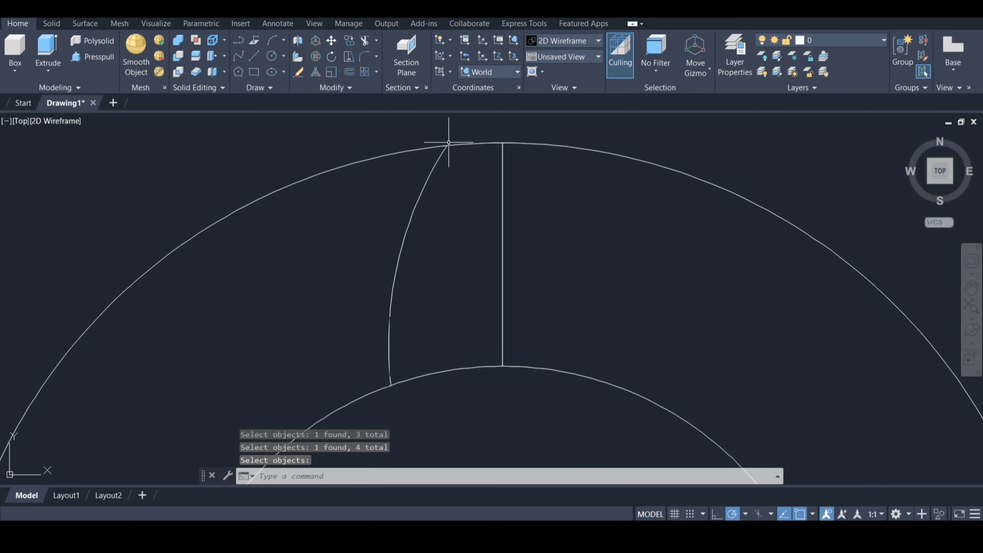
Mirror the flattened arc about the vertical centre line, keeping the source arc.
type("mi")
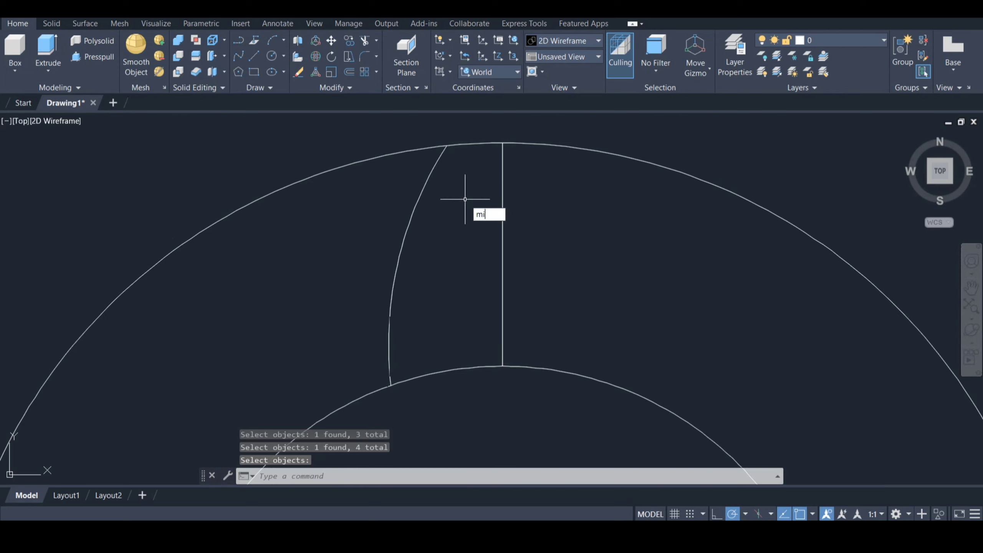
key("Return")
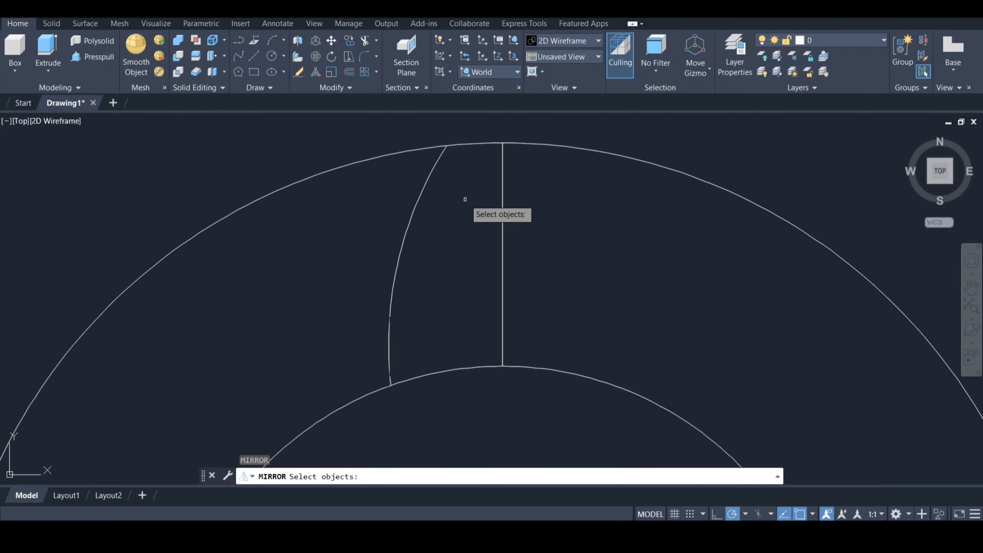
left_click(403, 232)
key("Return")
left_click(502, 366)
left_click(502, 143)
type("n")
key("Return")
left_click(503, 143)
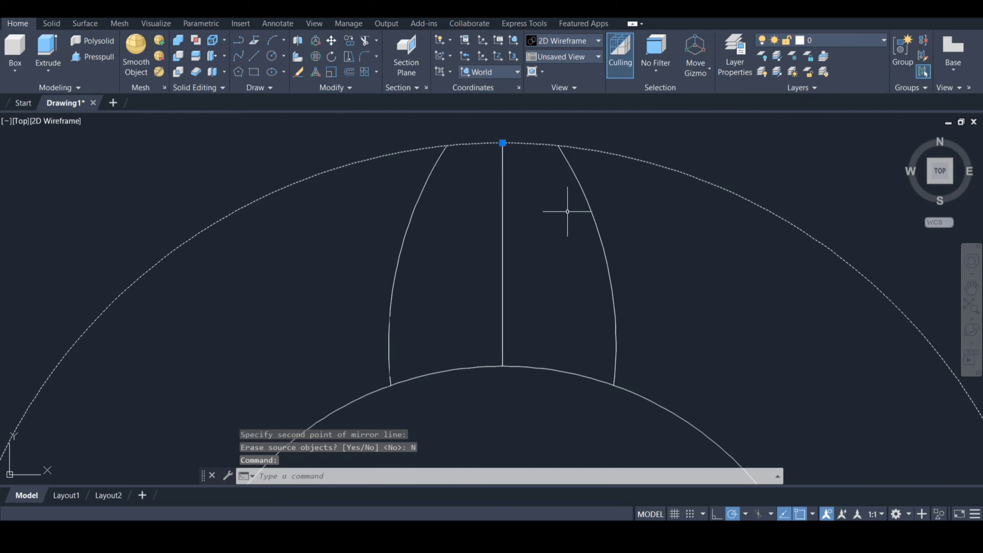
key("Escape")
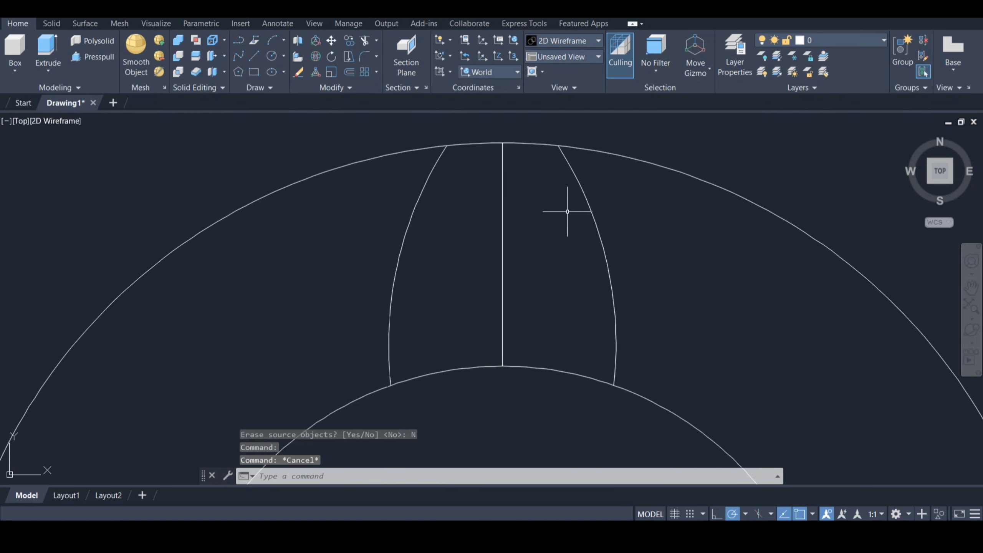
Trim away the vertical centre line and the part of the outer circle outside the two tooth flanks.
type("tr")
key("Return")
left_click(502, 242)
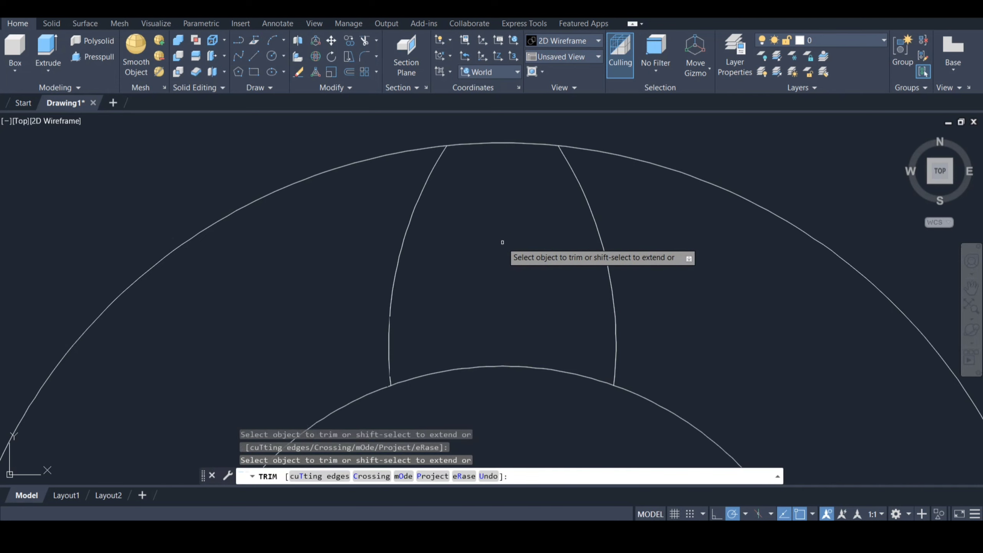
left_click(364, 161)
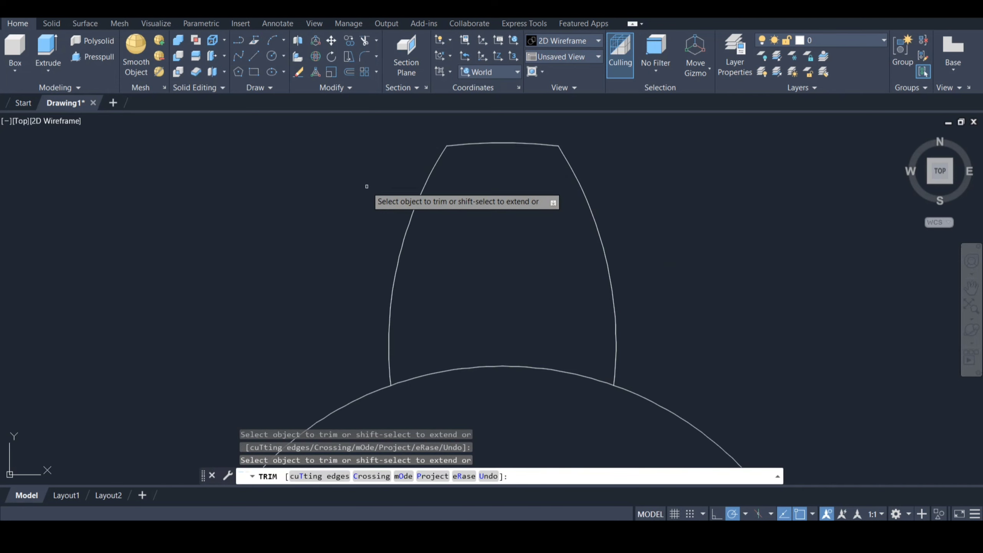
key("Return")
Join the two tooth flanks and the tip arc into a single polyline.
key("Return")
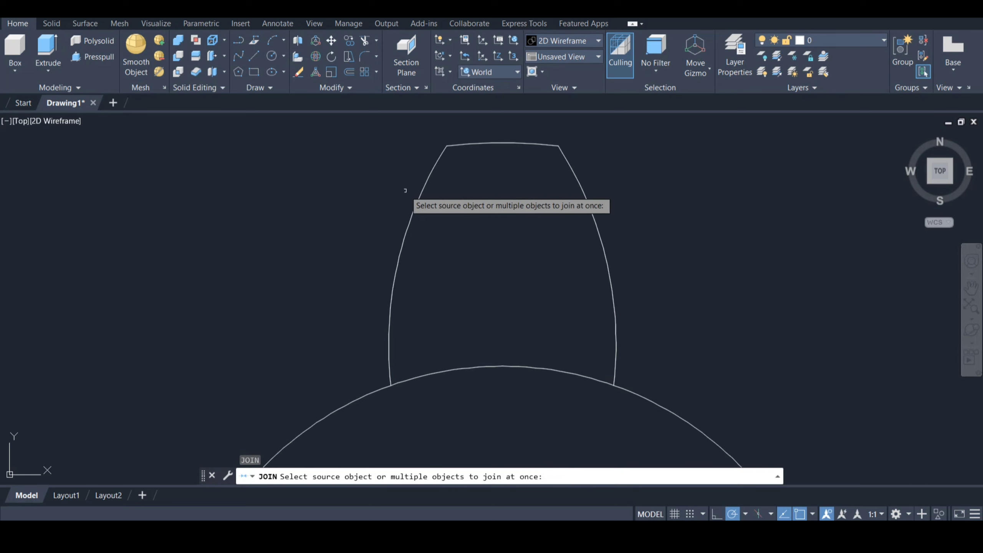
left_click(414, 211)
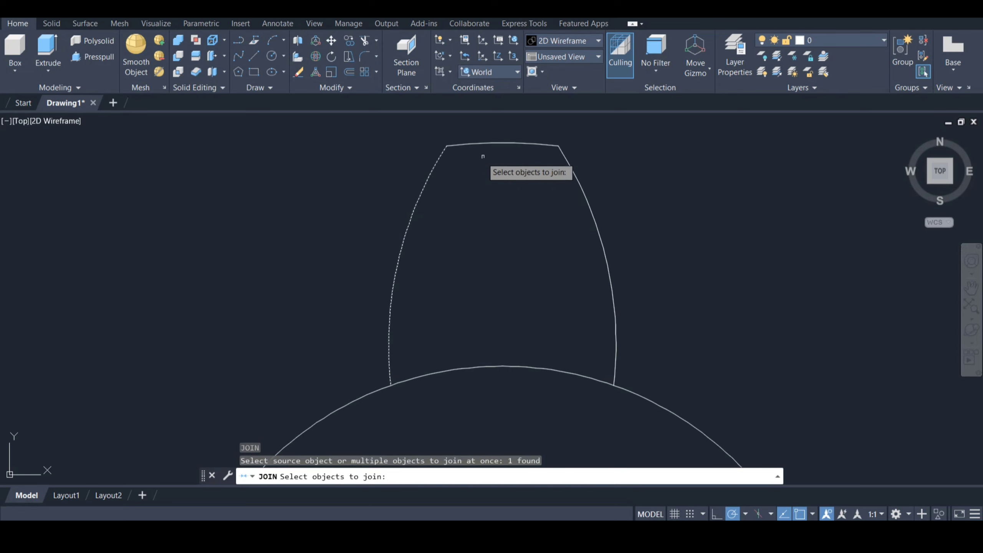
left_click(499, 145)
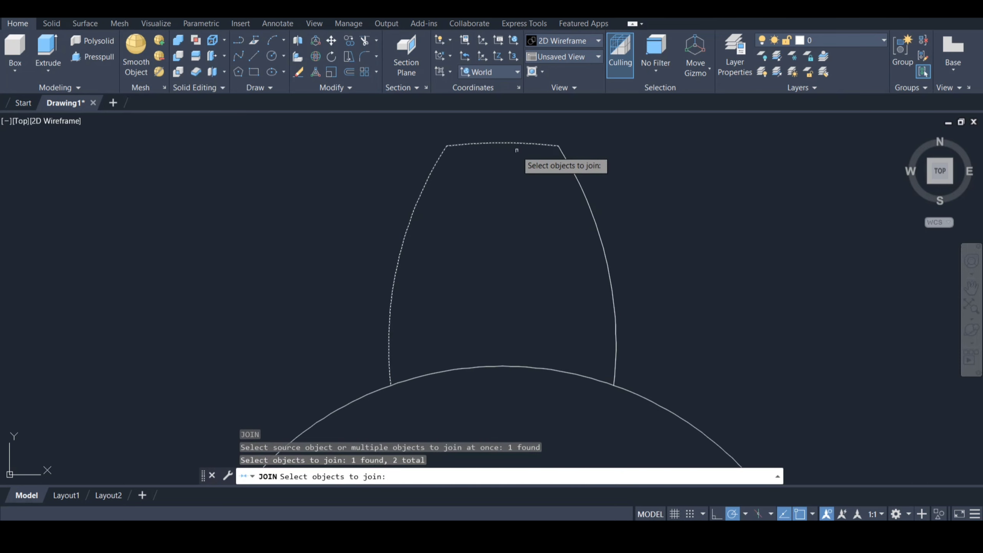
left_click(575, 174)
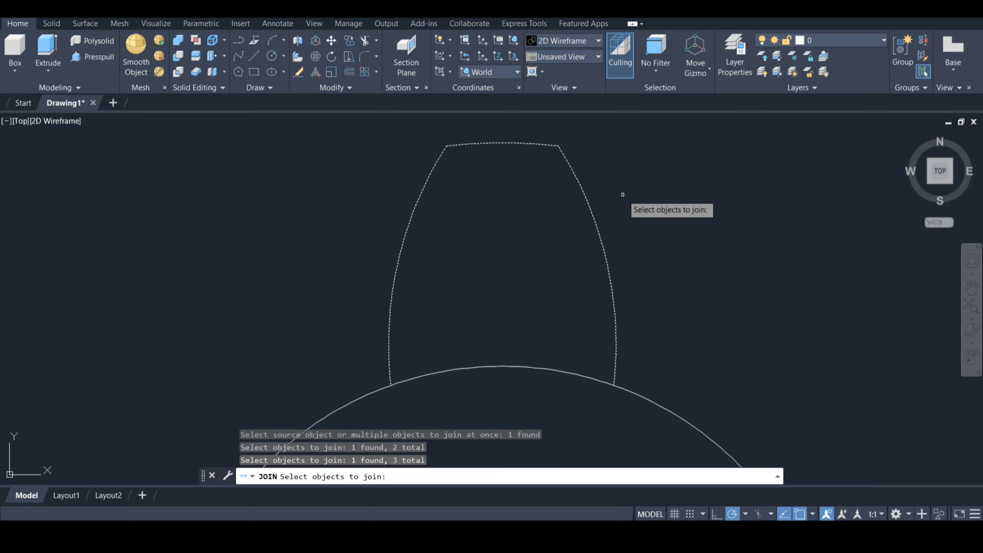
key("Return")
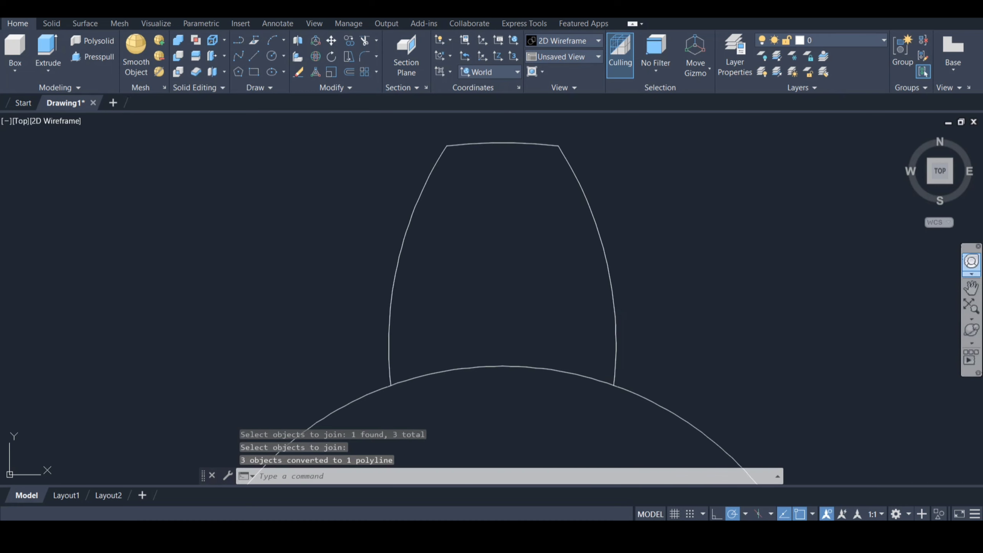
Create a polar array of the tooth polyline with 6 items over 360 degrees about the circle's centre.
left_click(972, 261)
left_click_drag(757, 223, 758, 296)
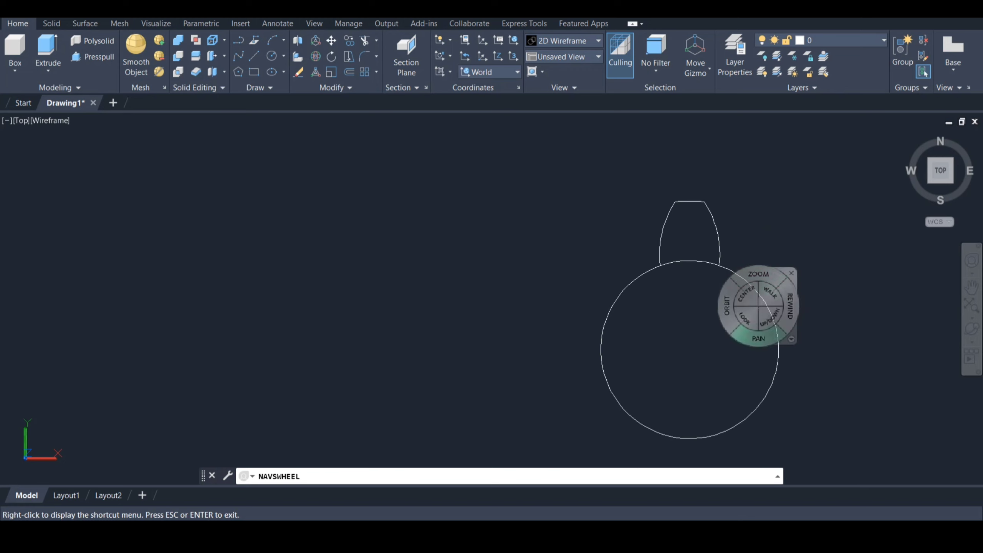
mouse_move(758, 337)
left_mouse_down()
mouse_move(587, 327)
mouse_move(580, 308)
left_mouse_up()
key("Escape")
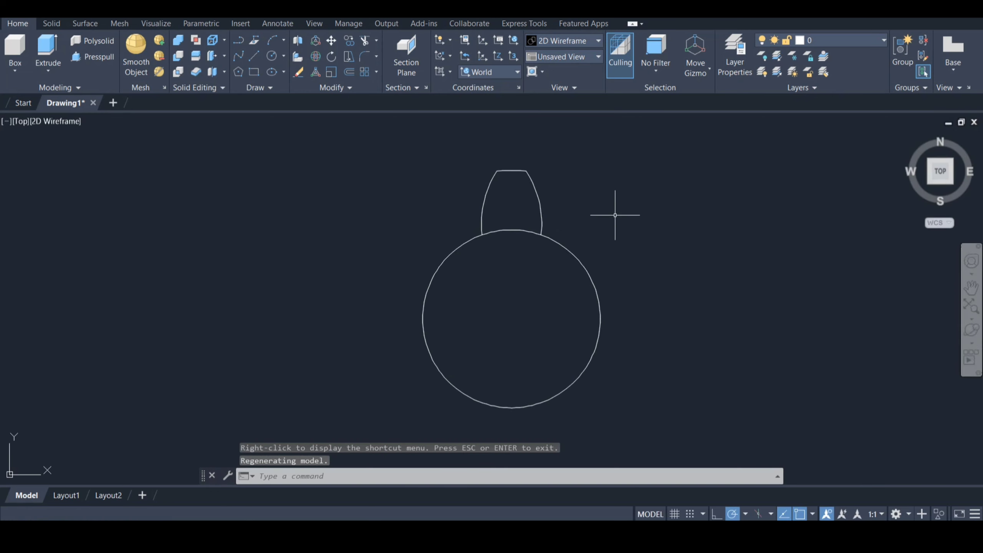
type("ar")
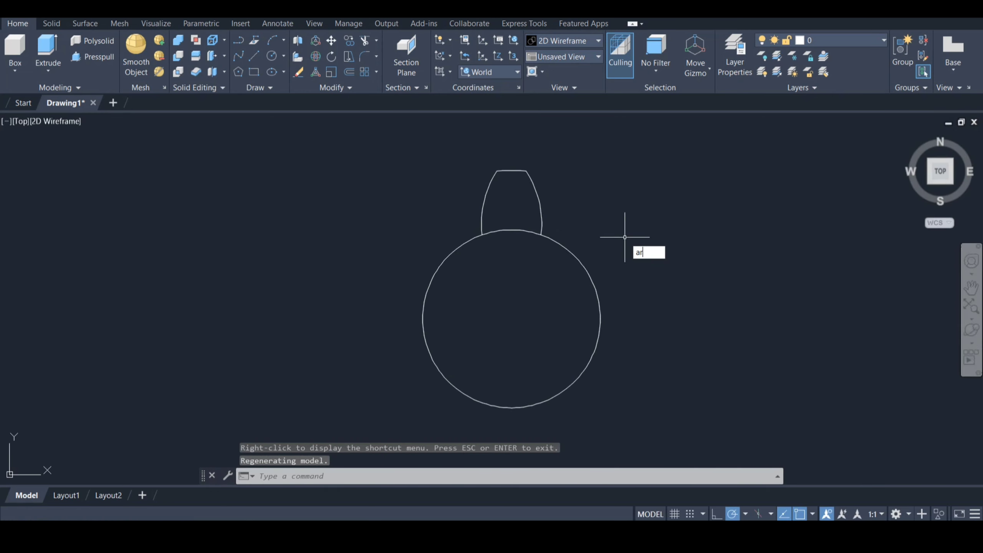
key("Down")
key("Return")
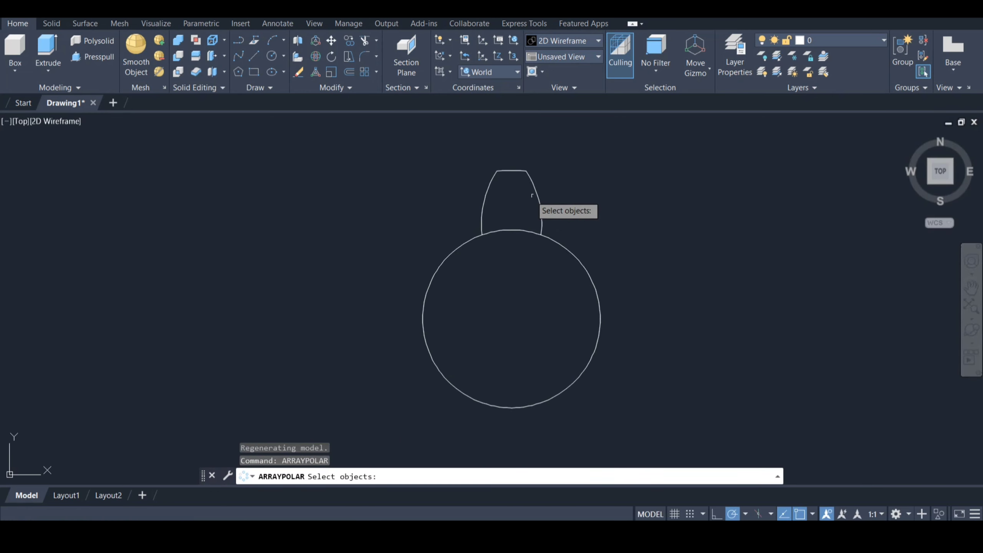
left_click(539, 202)
key("Return")
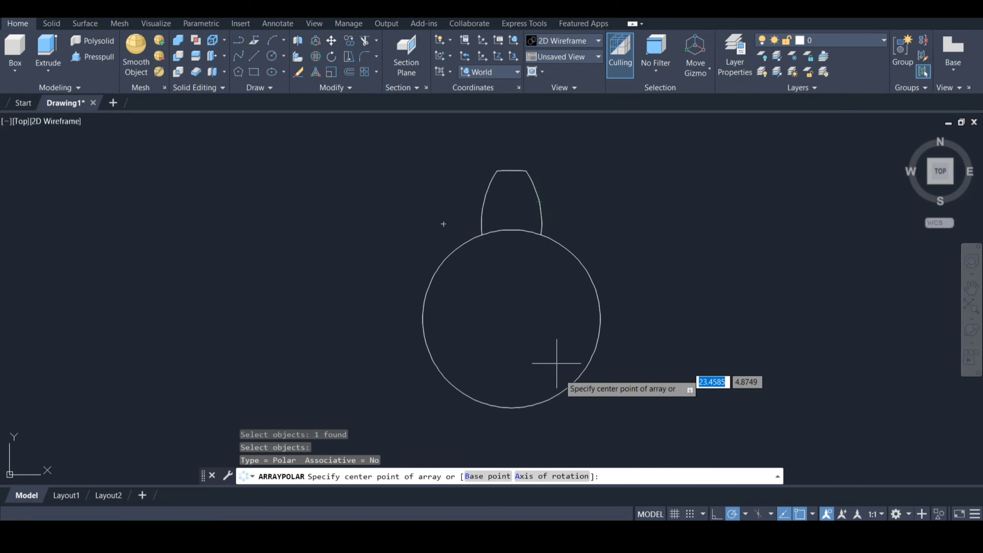
left_click(513, 323)
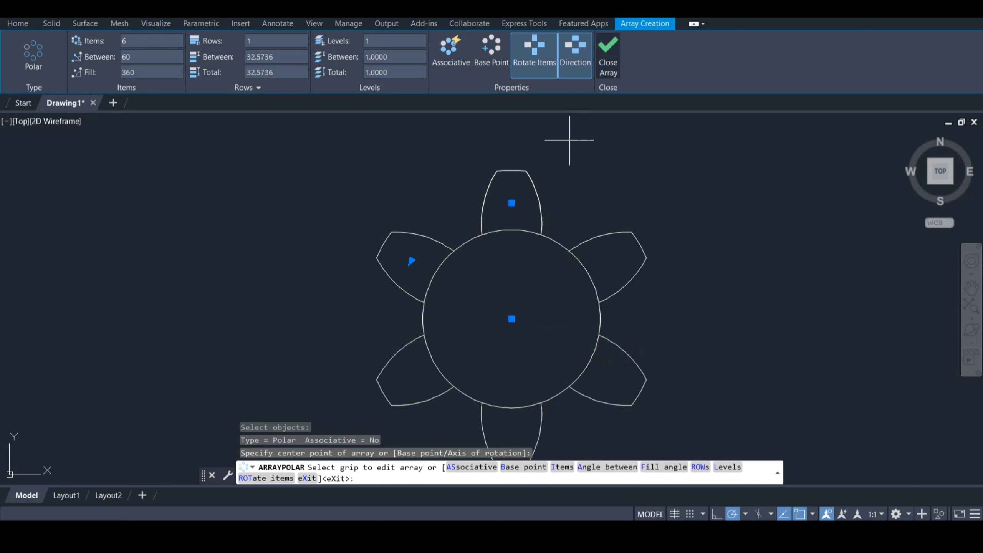
key("Return")
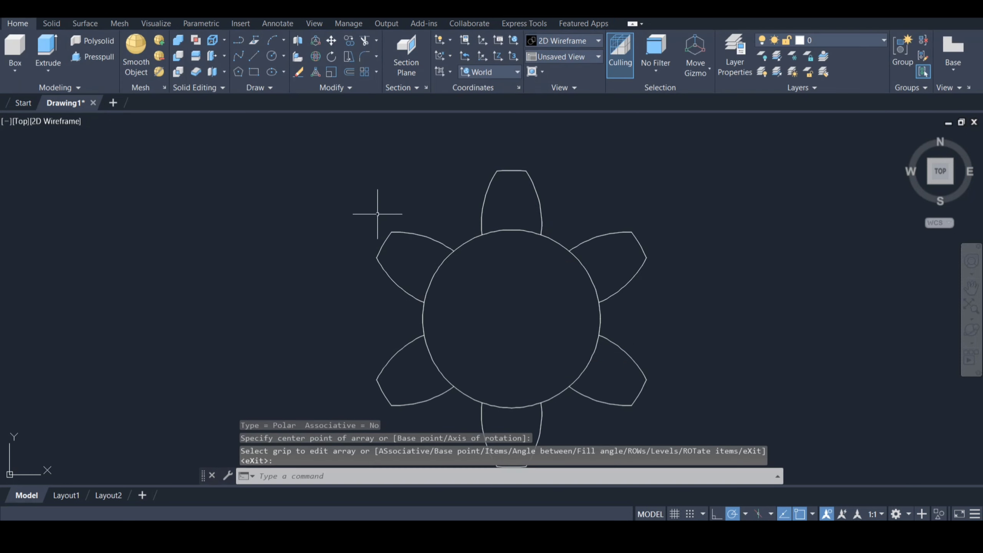
Trim away the portions of the inner circle that lie inside the six teeth.
type("tr")
key("Return")
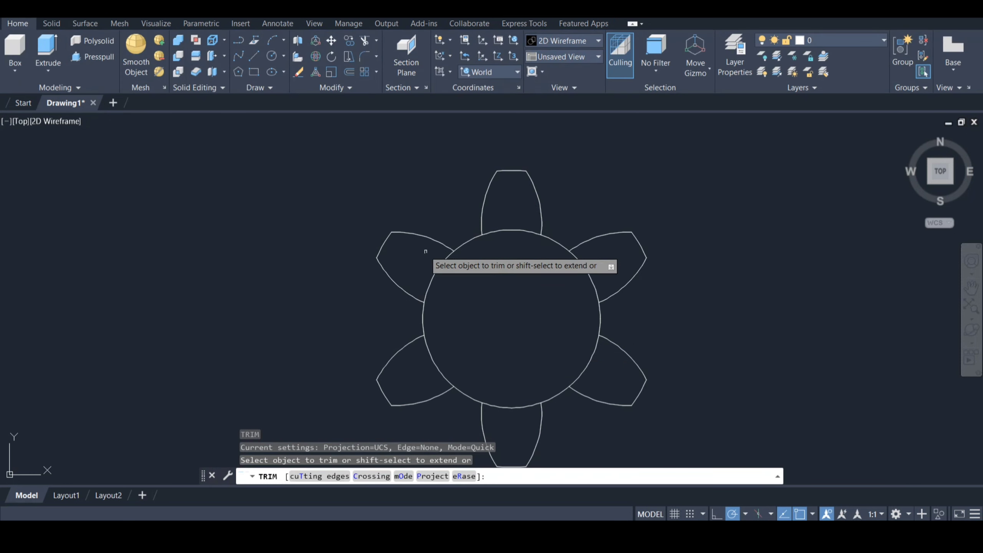
left_click(432, 278)
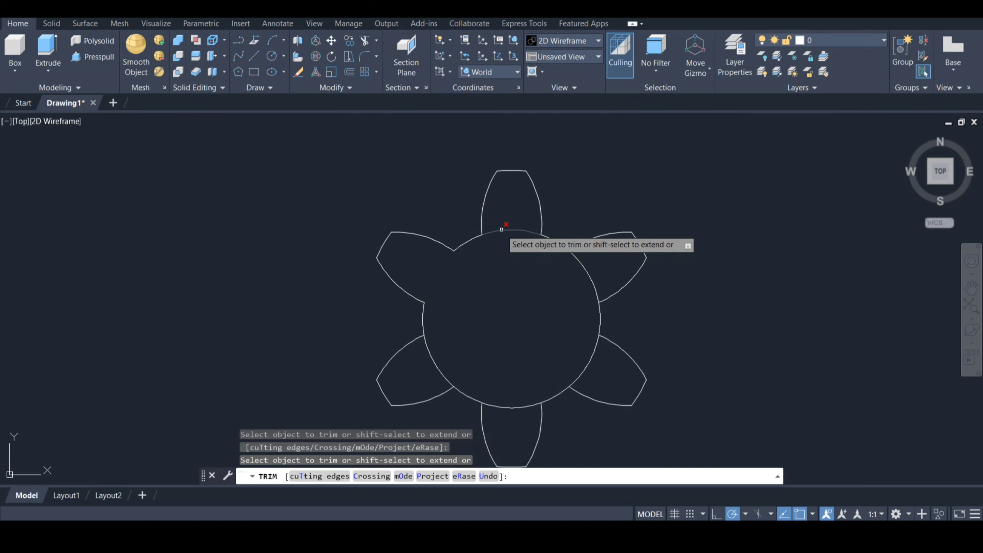
left_click(511, 231)
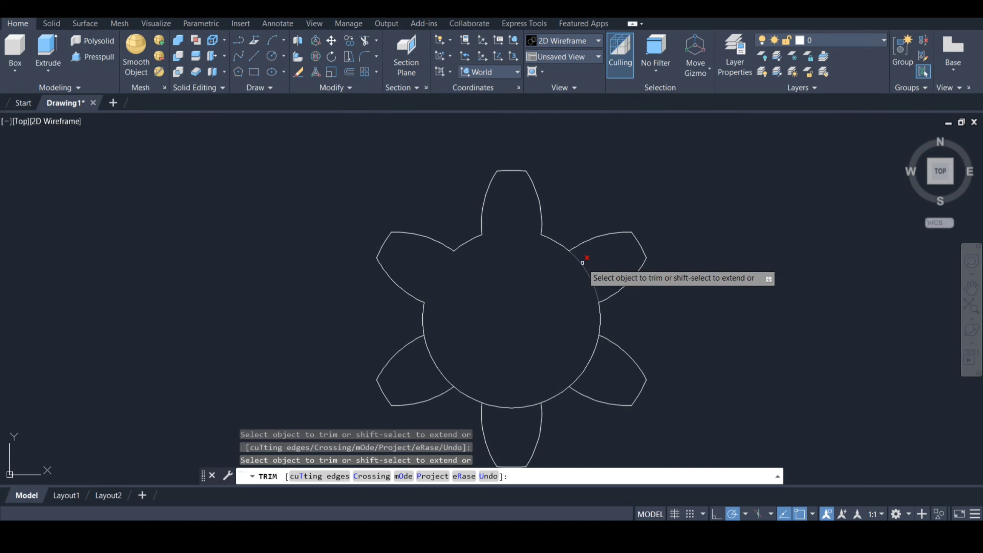
left_click(595, 343)
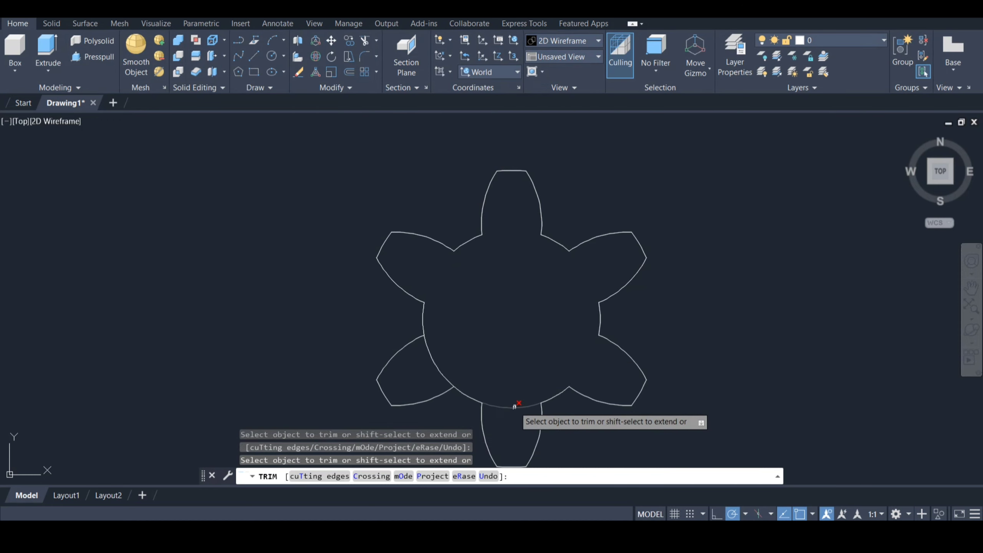
left_click(512, 408)
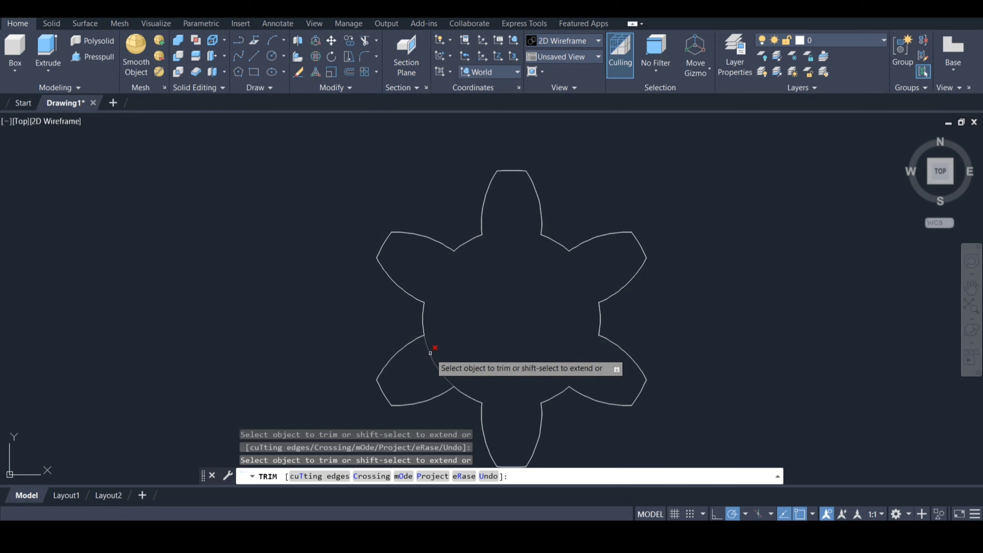
left_click(428, 349)
key("Return")
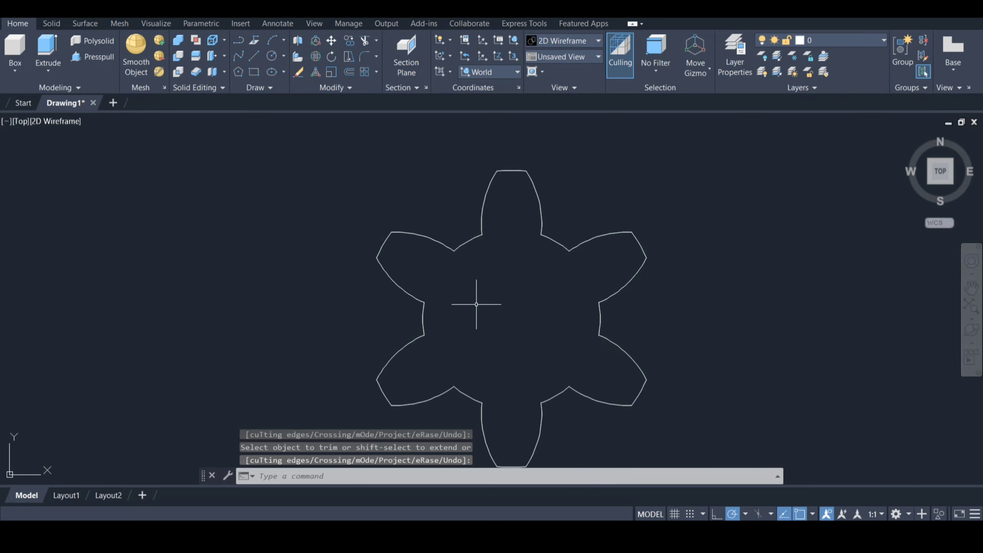
Join all the tooth profiles and remaining root arcs into one closed gear polyline.
key("ctrl+a")
type("J")
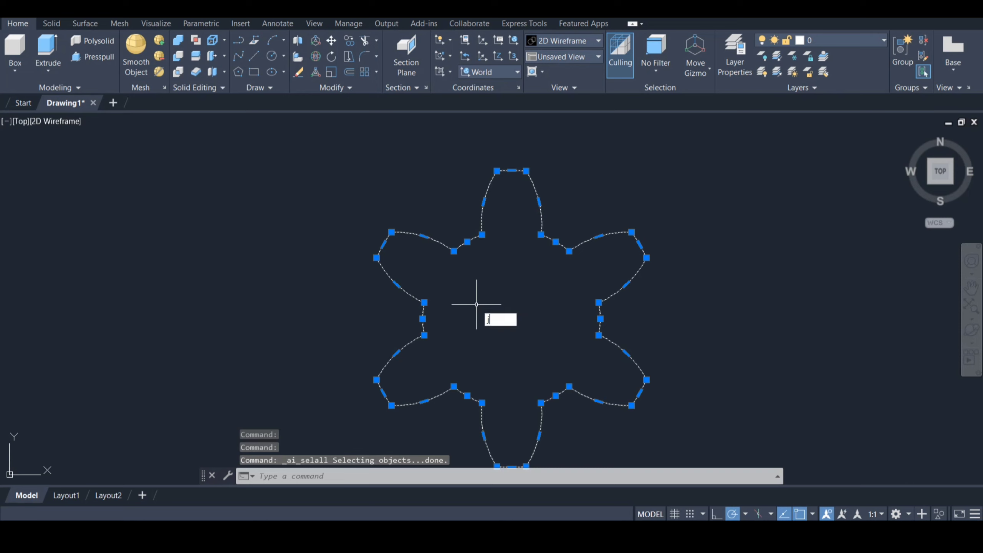
key("Return")
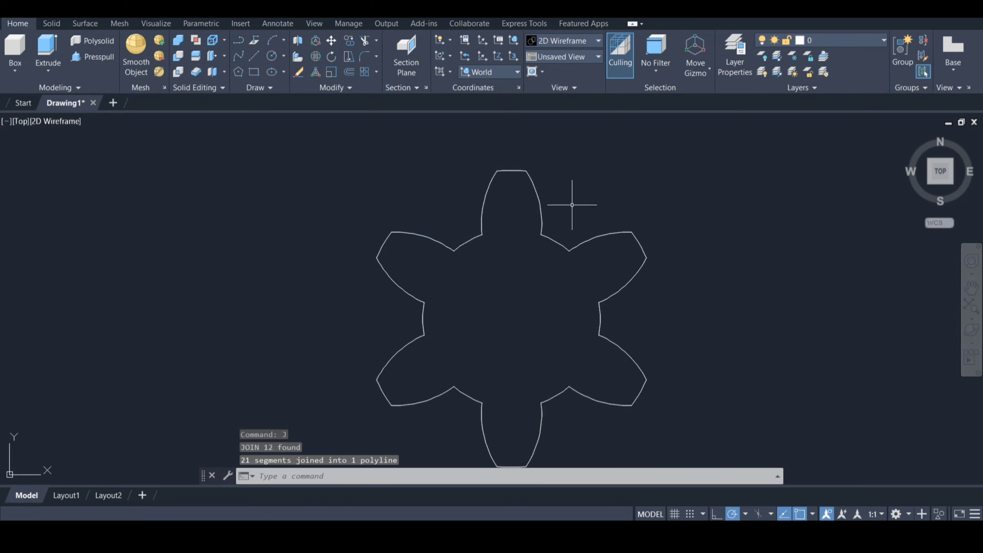
Switch to the SW Isometric view and draw a 50-unit line straight up along Z from the gear's centre.
left_click(20, 122)
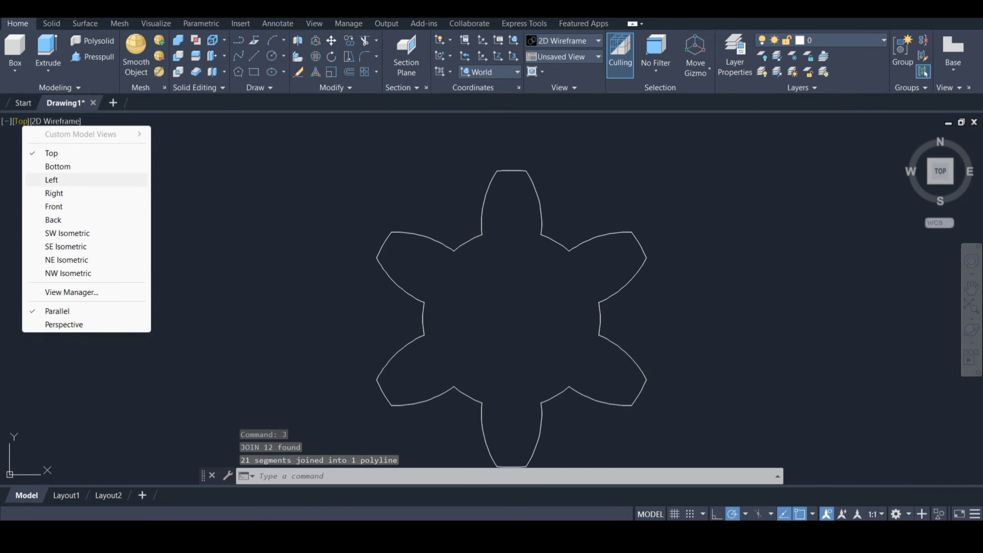
left_click(78, 234)
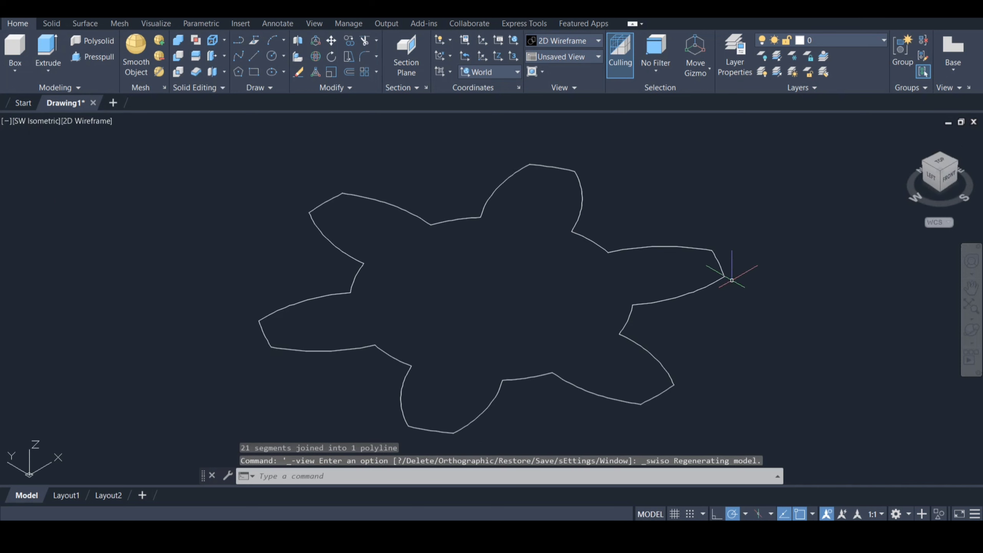
type("l")
key("Return")
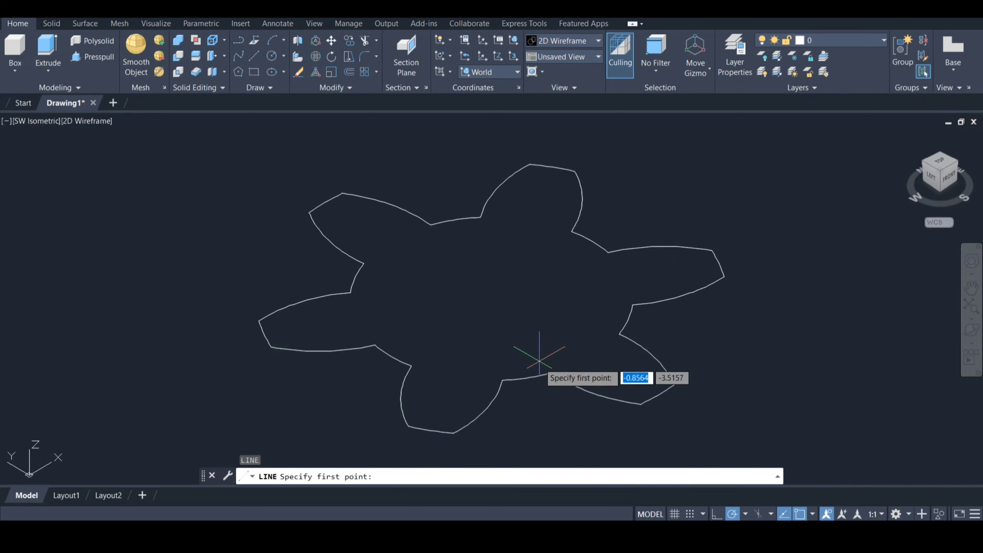
left_click(492, 297)
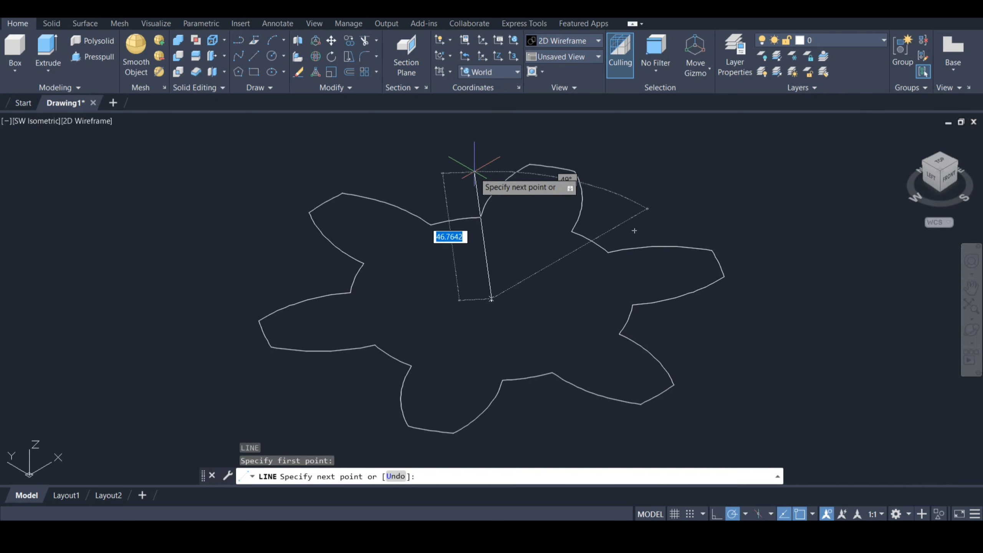
type("5")
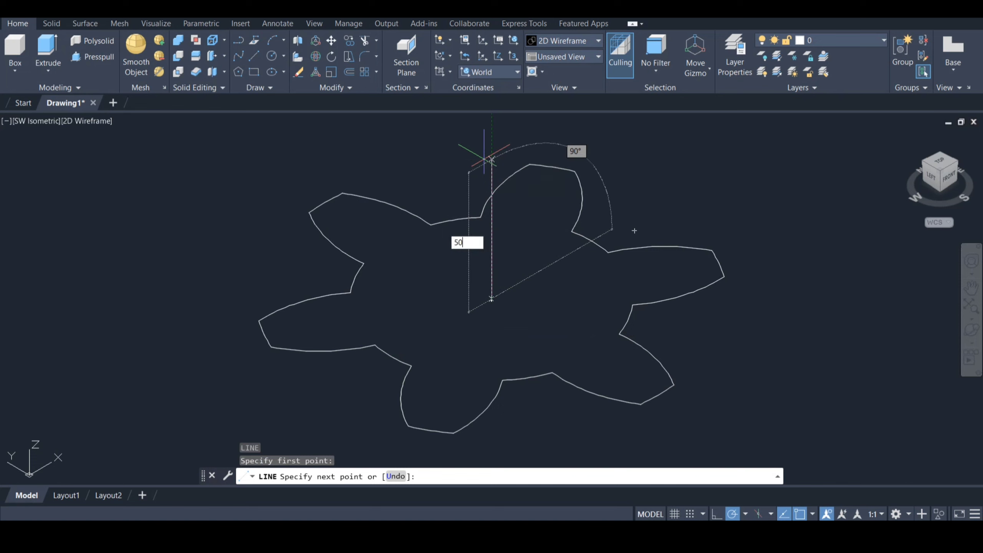
type("0")
key("Return")
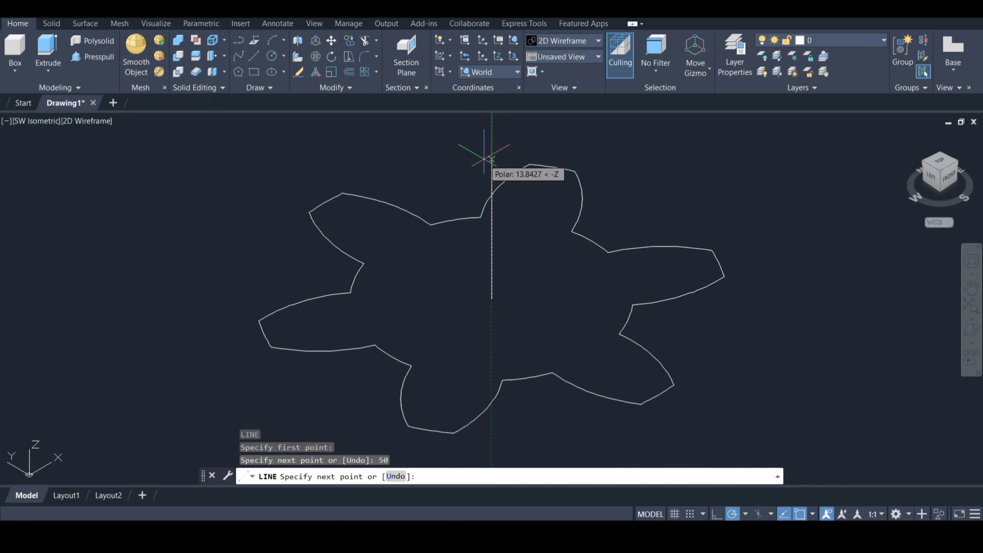
key("Escape")
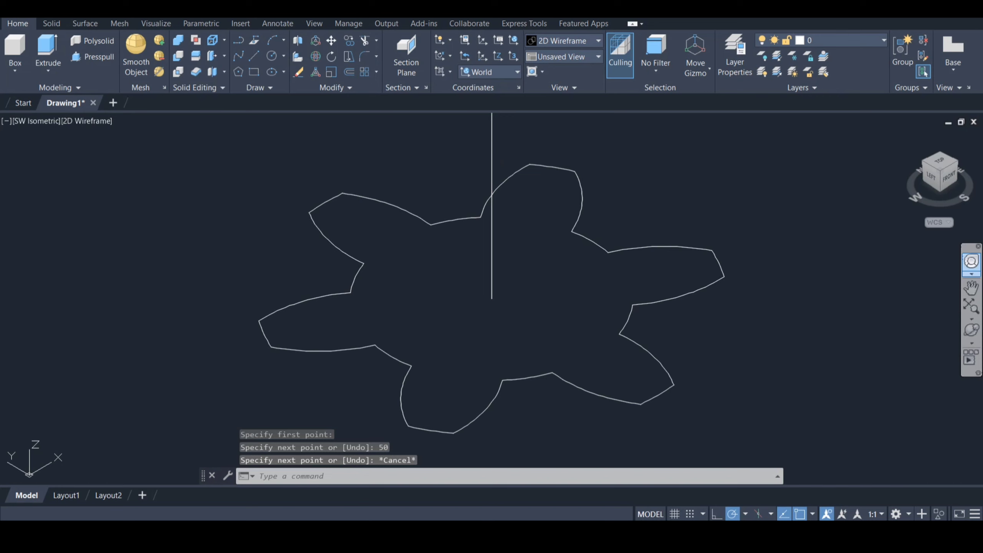
Set the viewport's visual style to Realistic.
left_click(972, 262)
left_click_drag(564, 160, 551, 289)
key("Escape")
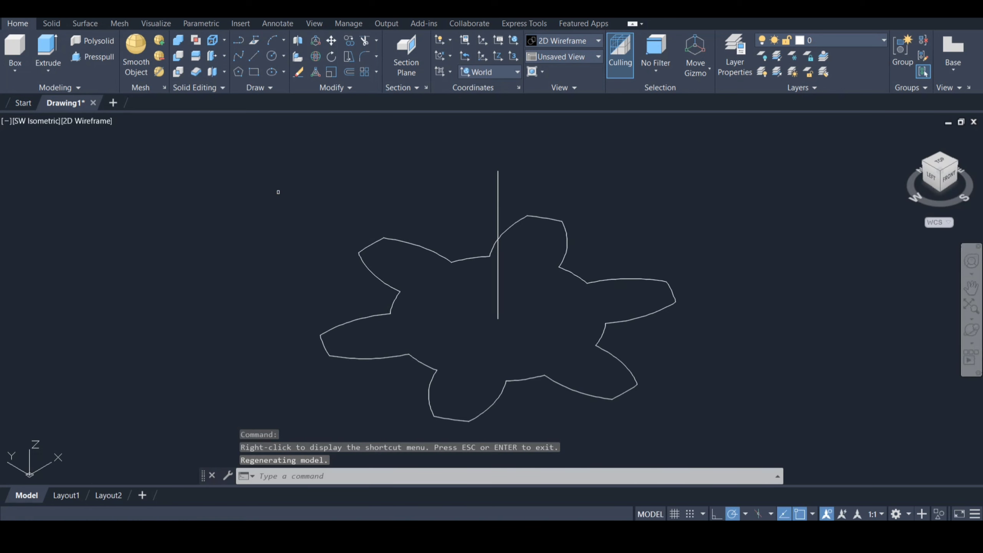
left_click(87, 121)
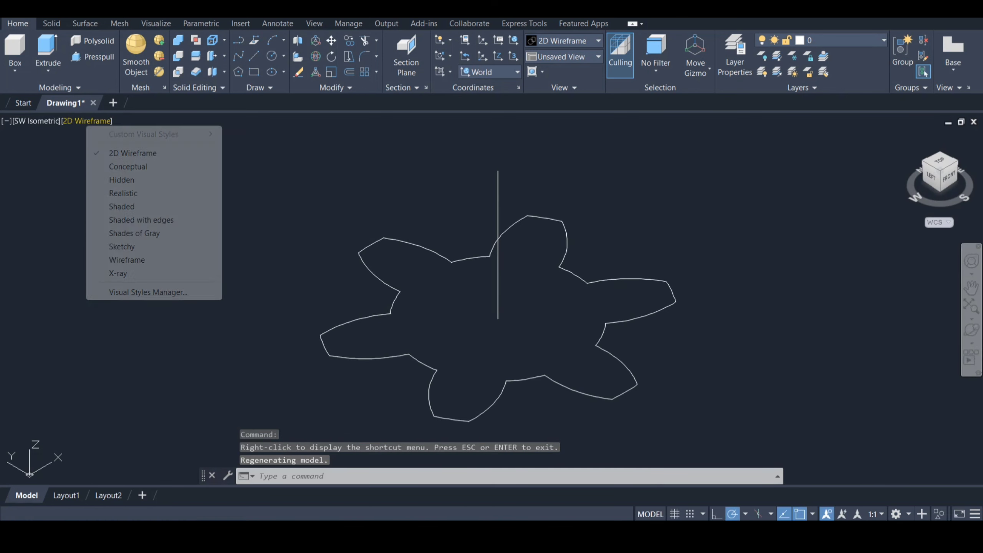
left_click(123, 193)
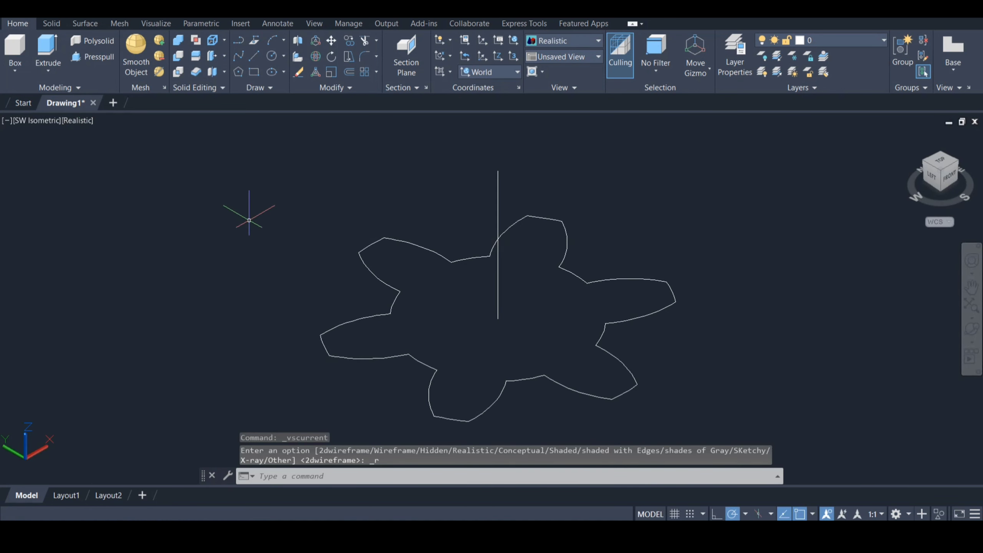
Sweep the gear outline along the vertical line with a twist angle of 40 degrees.
type("sweep")
key("Return")
left_click(408, 243)
key("Return")
type("t")
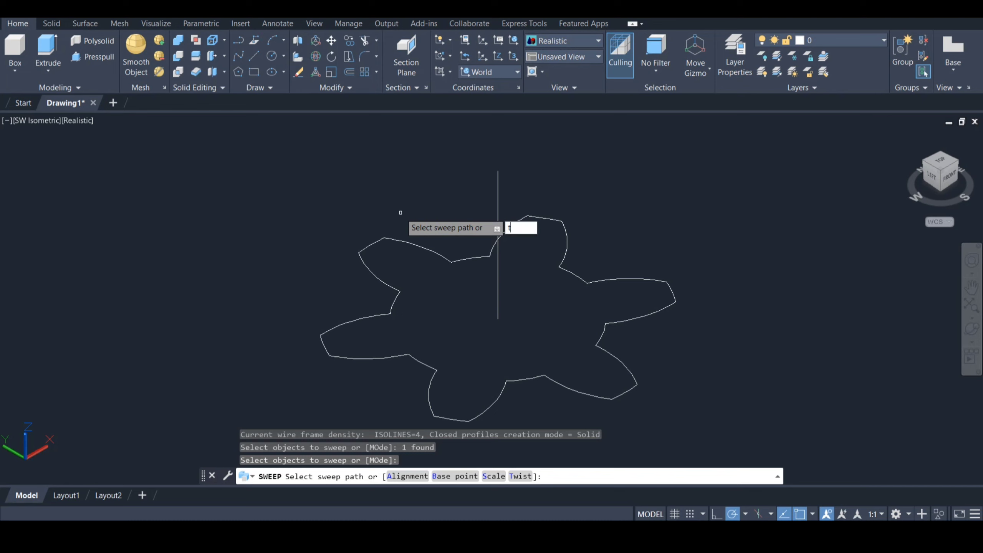
key("Return")
type("40")
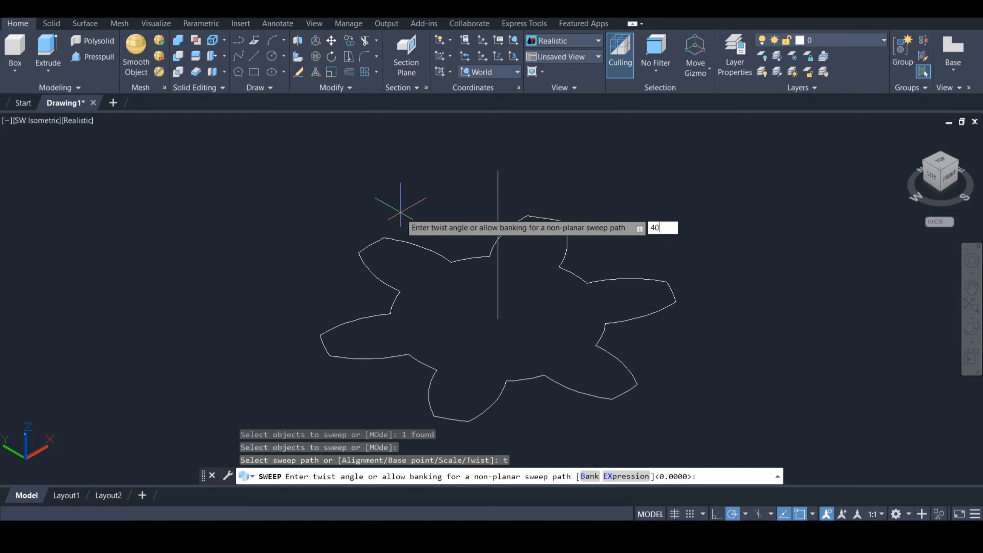
key("Return")
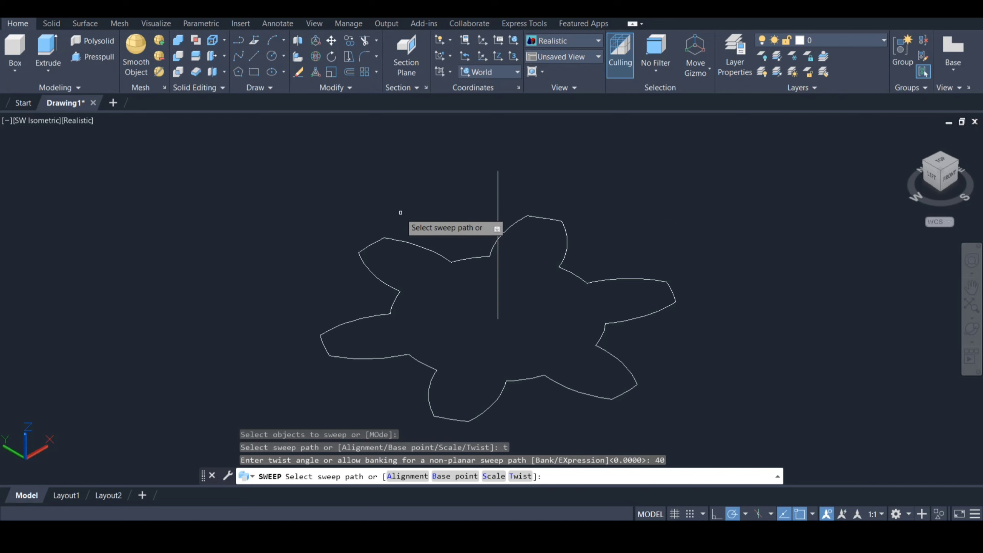
left_click(498, 194)
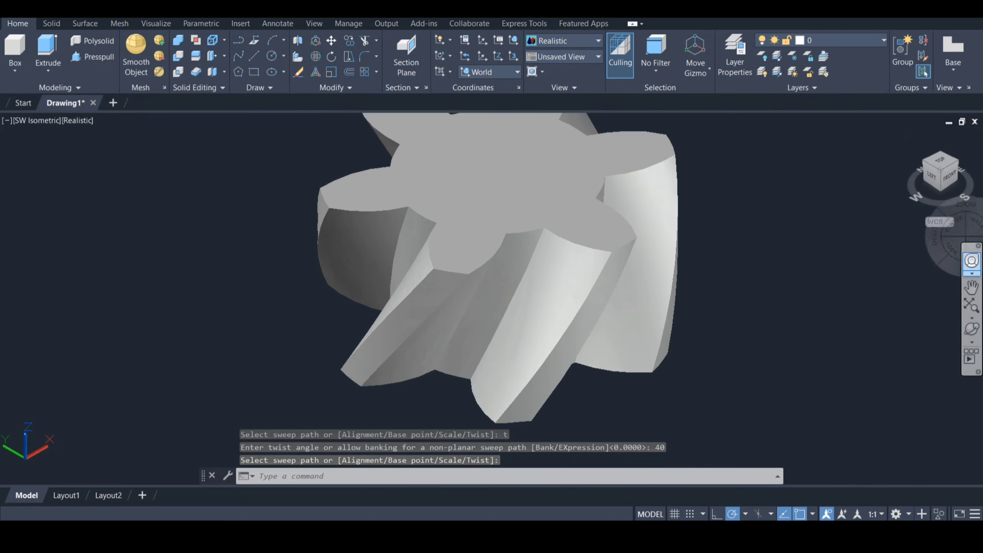
left_click(972, 261)
mouse_move(705, 225)
left_mouse_down()
mouse_move(704, 271)
mouse_move(712, 236)
left_mouse_up()
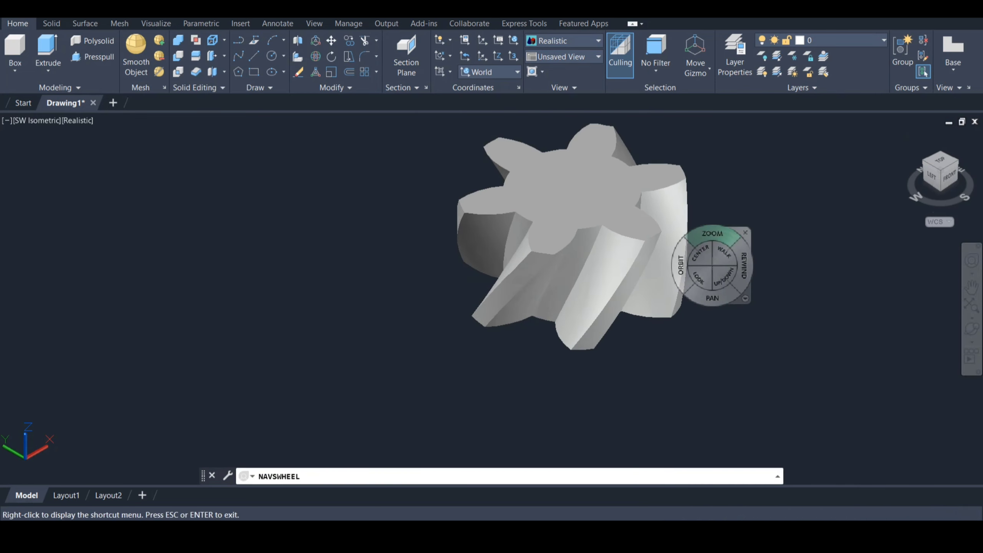
Draw a 25-unit line straight up along Z from the centre of the gear's top face.
key("Escape")
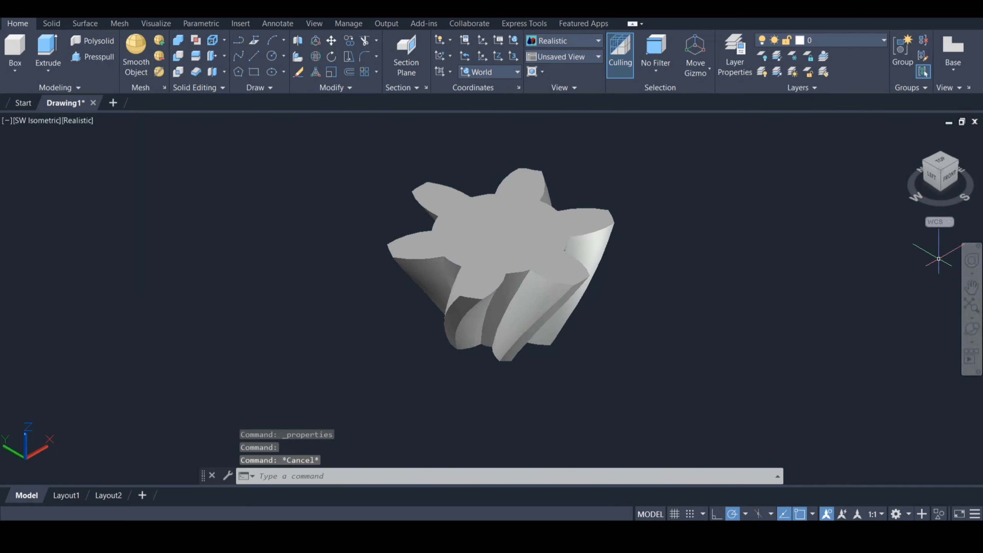
left_click(972, 261)
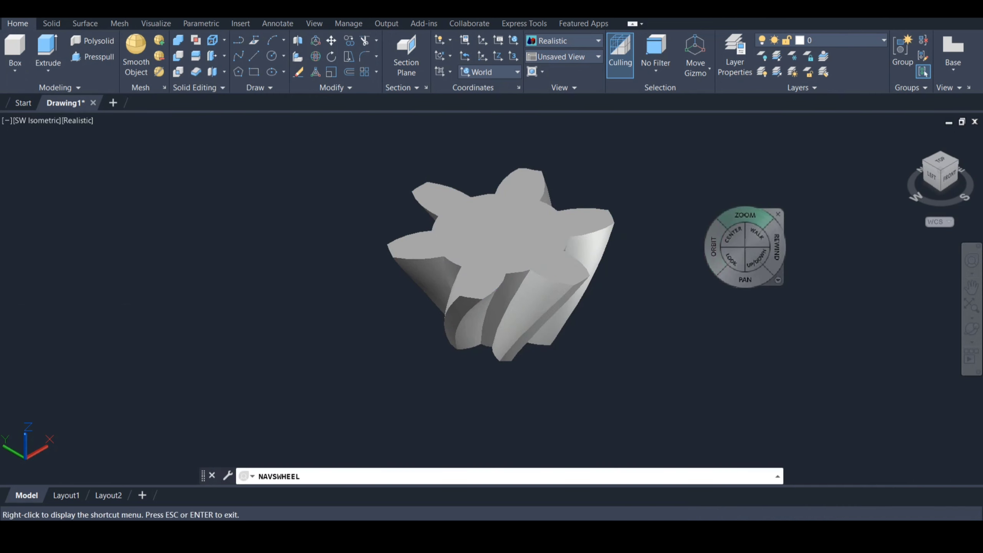
left_click_drag(738, 210, 737, 216)
left_click_drag(745, 285, 706, 348)
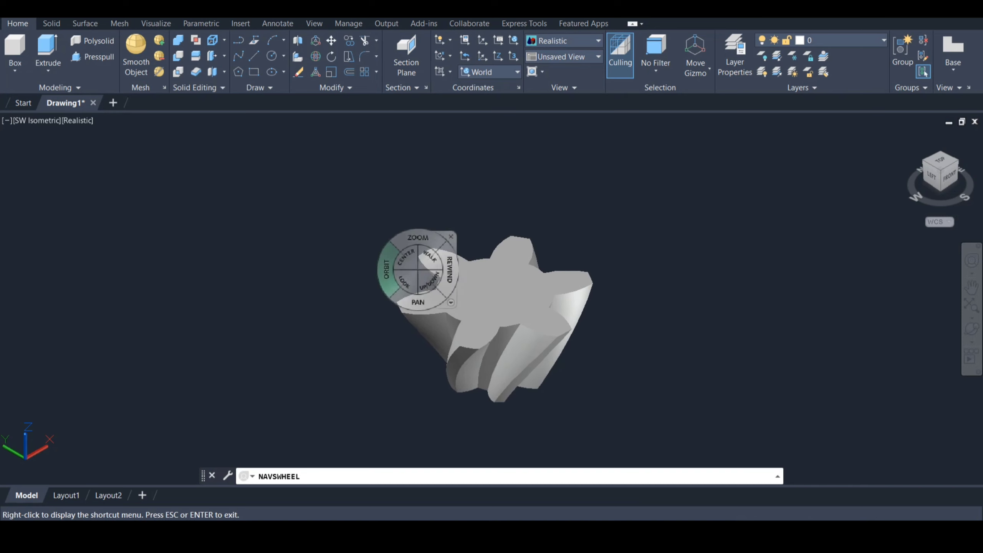
key("Escape")
type("l")
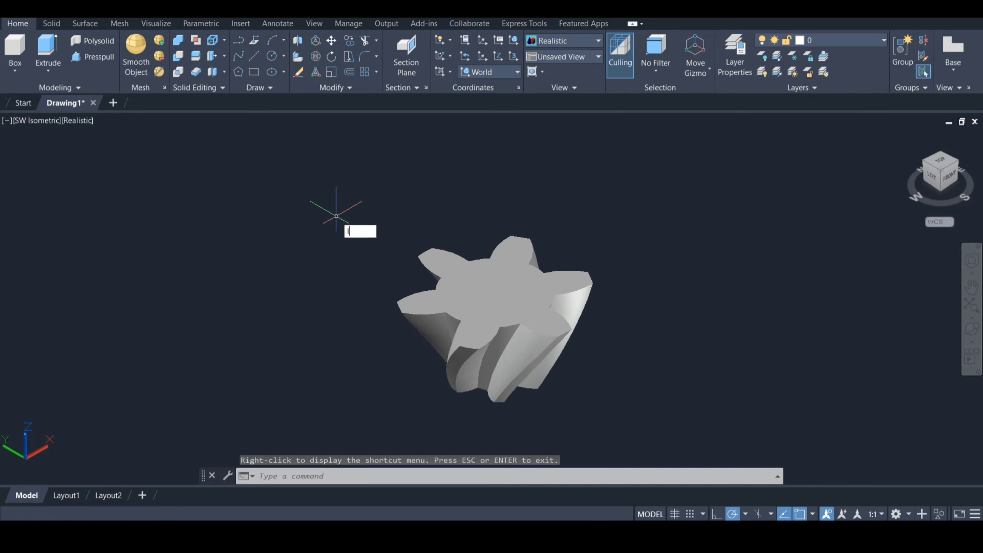
key("Return")
scroll(502, 357, "up", 2)
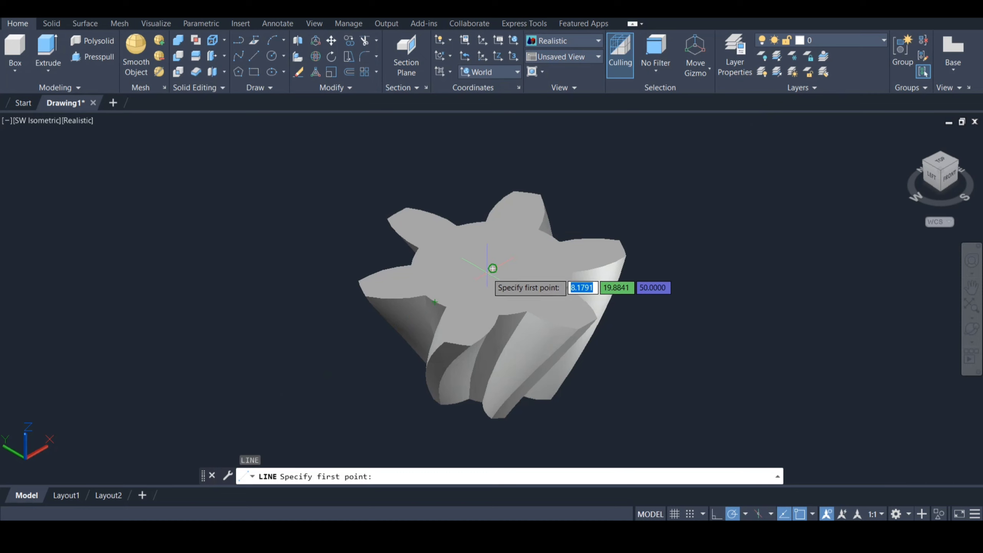
left_click(493, 269)
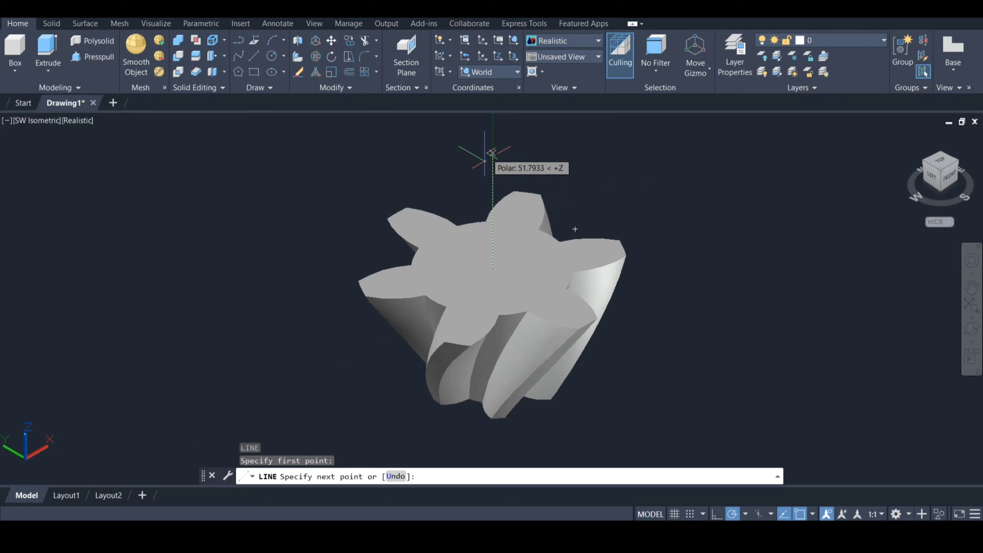
type("25")
key("Return")
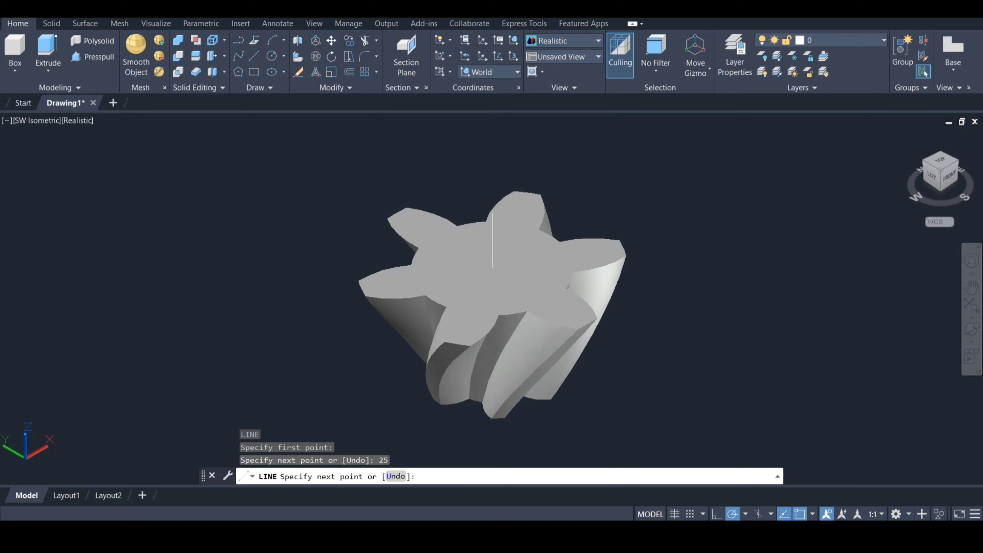
key("Escape")
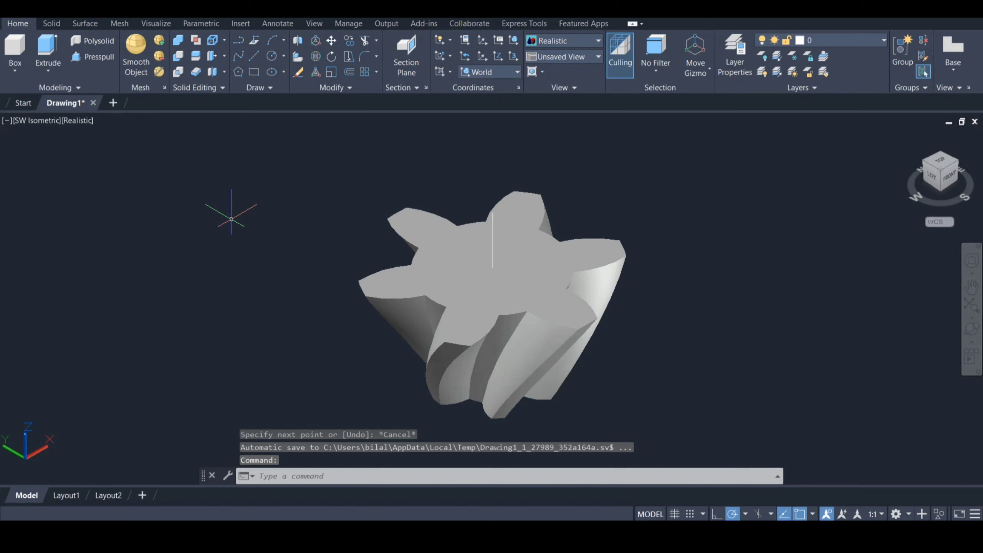
Draw a circle of radius 20 on the gear's top face, centred on the base of the vertical line.
type("c")
key("Return")
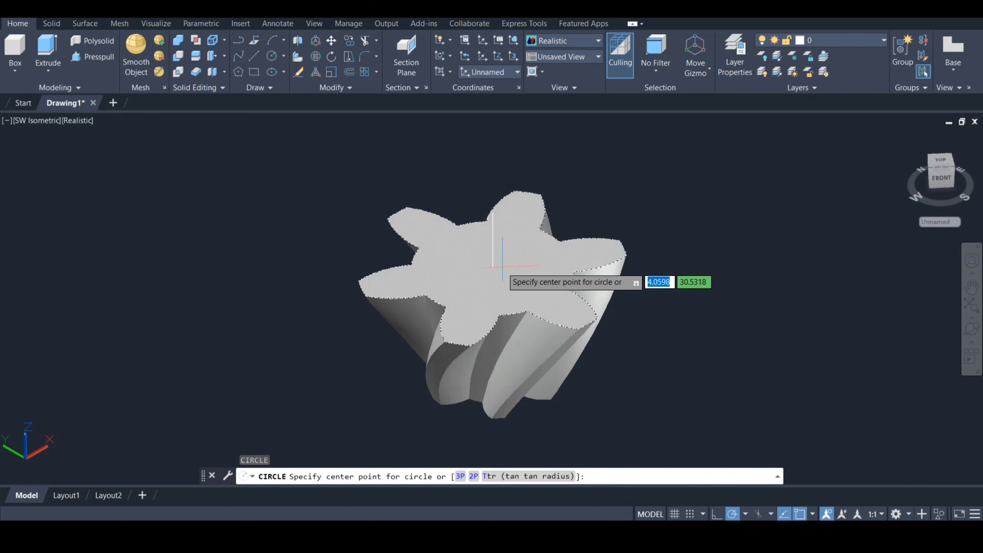
left_click(493, 268)
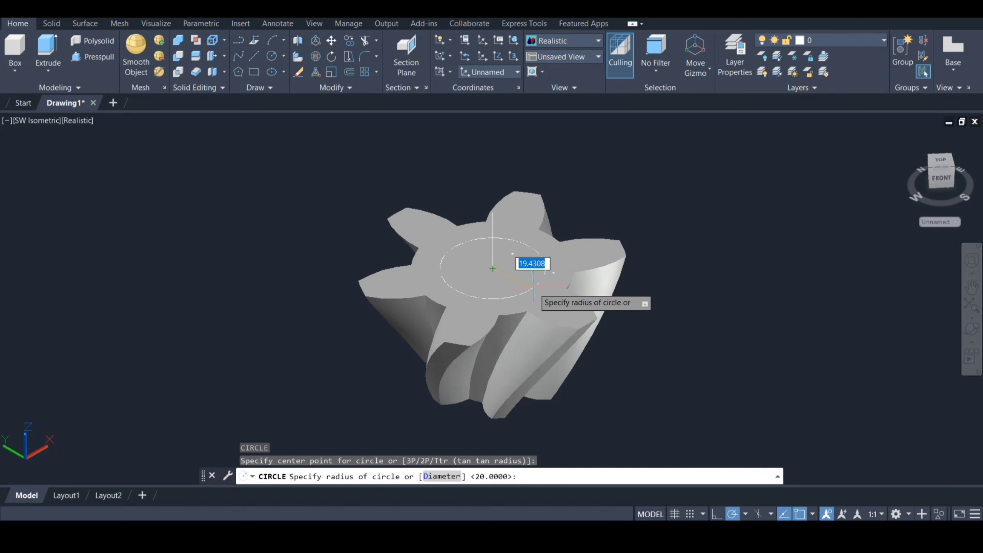
type("20")
key("Return")
Extrude the radius-20 circle upward to the top end of the 25-unit line.
type("ex")
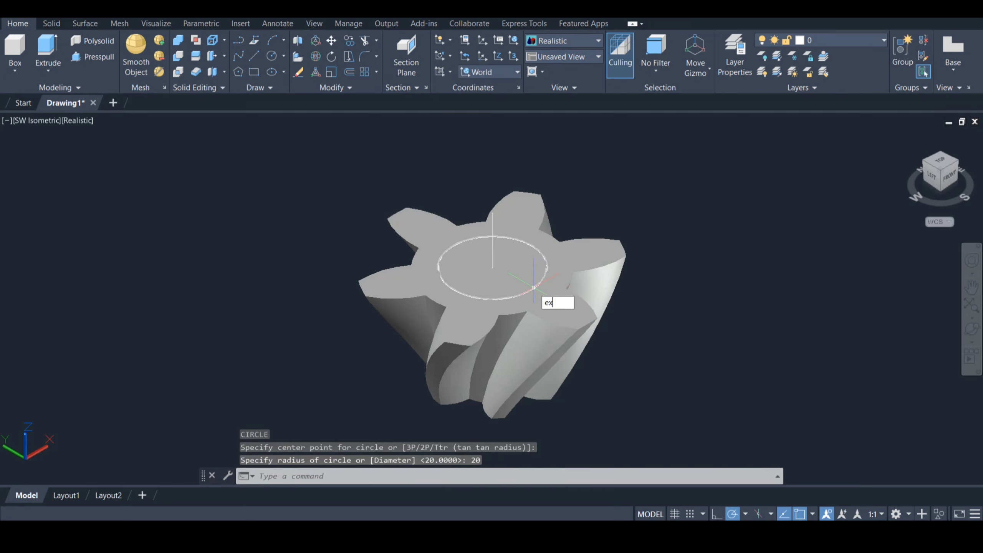
type("t")
key("Return")
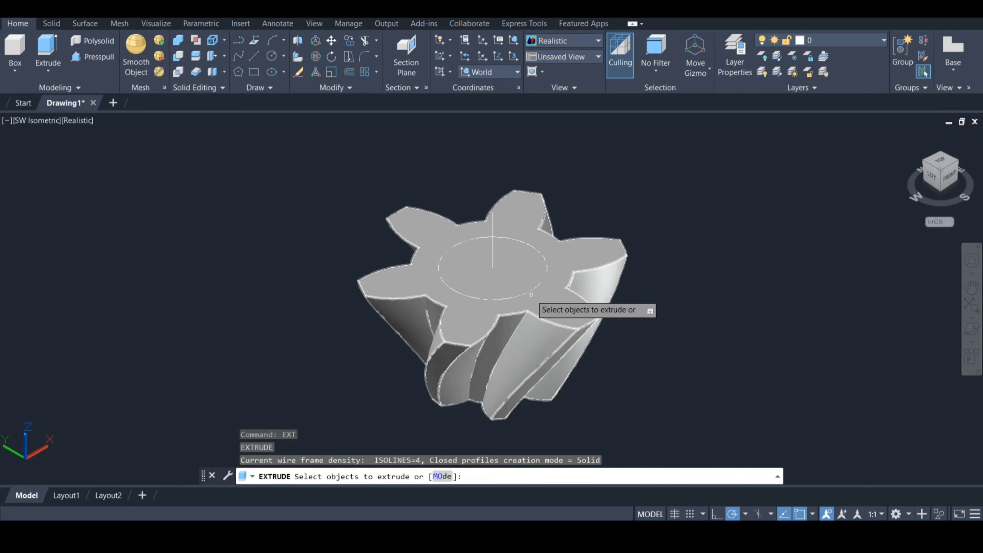
left_click(530, 291)
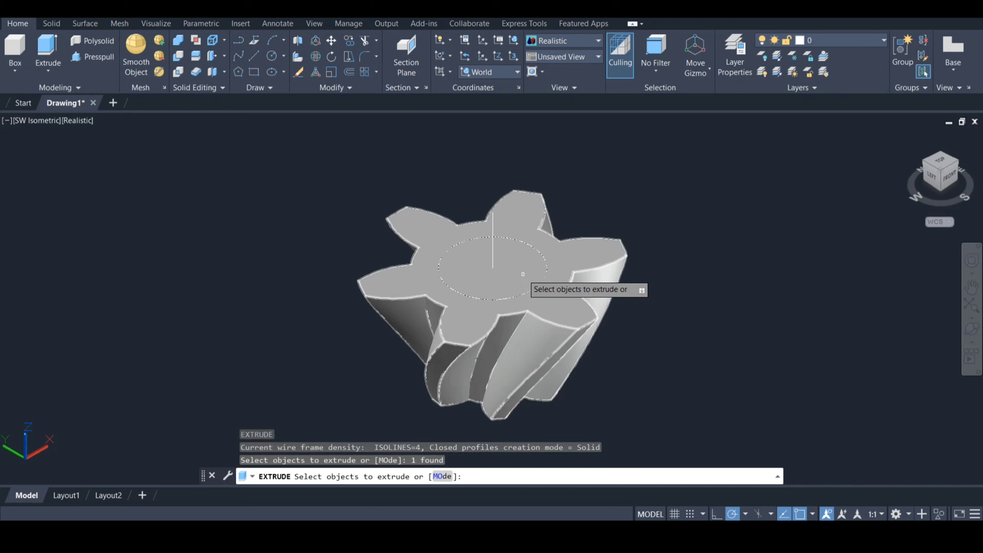
key("Return")
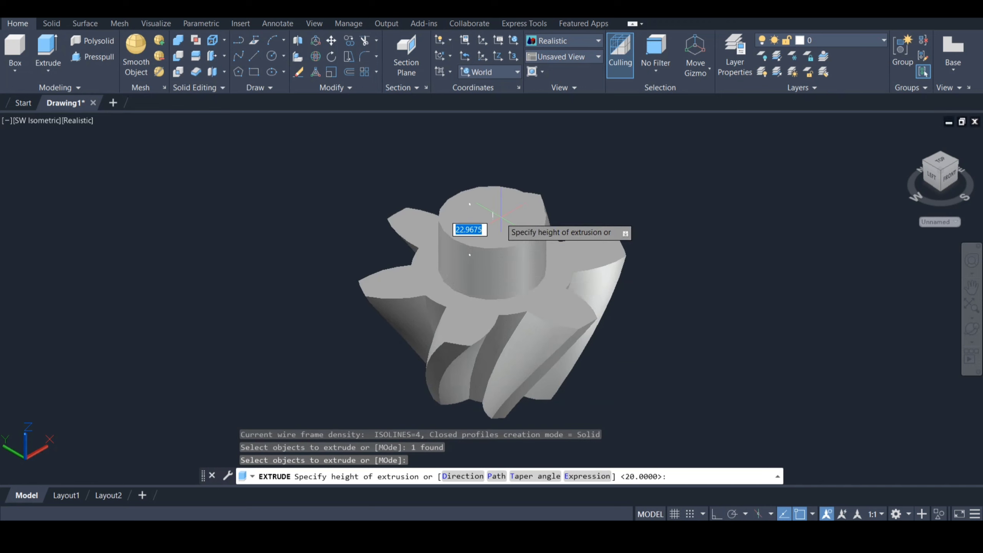
left_click(493, 212)
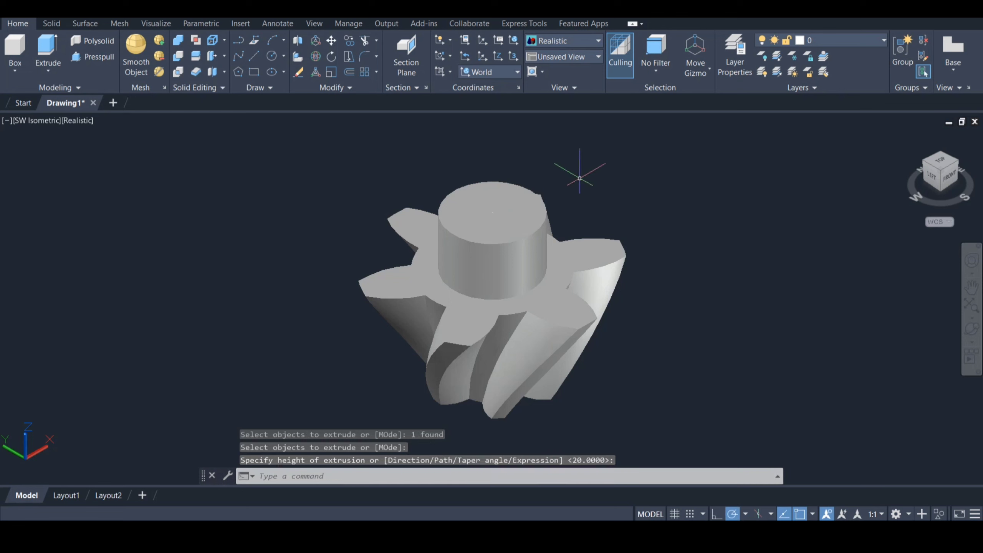
Draw a circle of radius 10 at the centre of the cylinder's top face.
type("c")
key("Return")
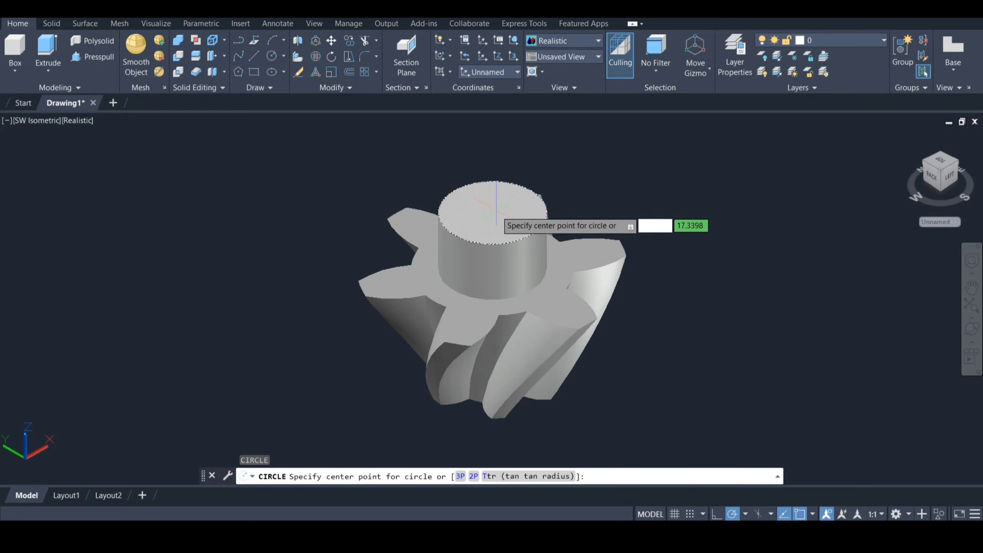
left_click(493, 212)
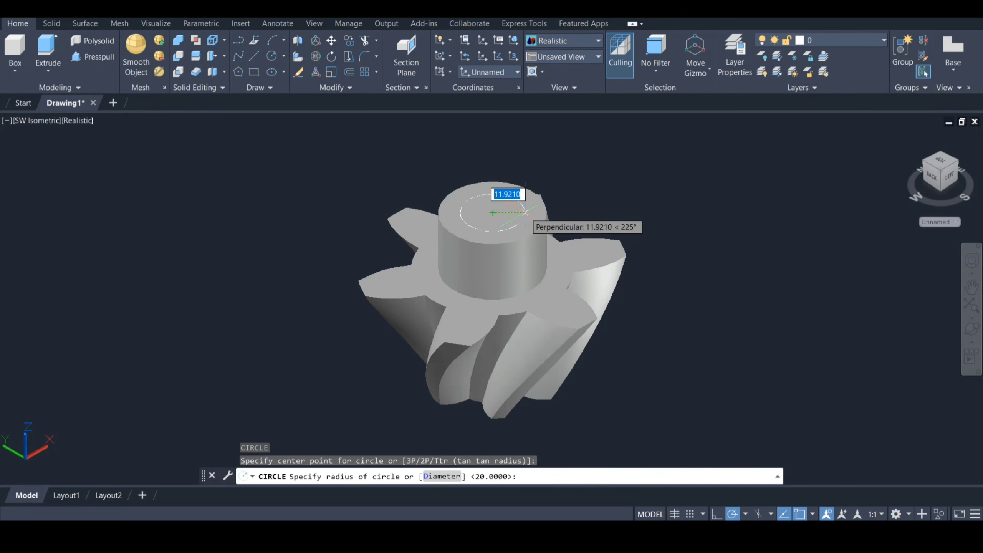
type("1")
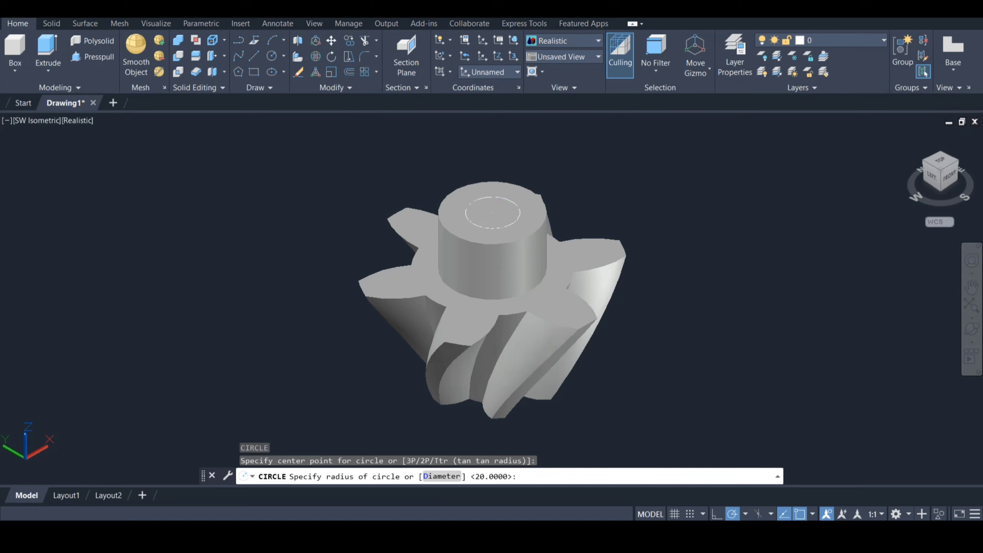
key("Return")
right_click(538, 226)
key("Escape")
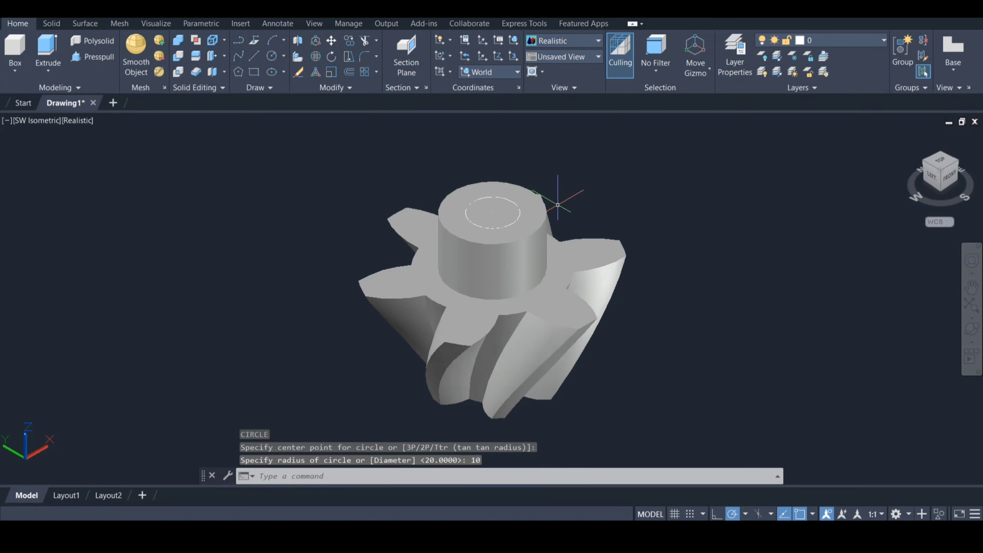
Draw two consecutive line segments of 10 and 20 units straight up along Z from the cylinder's top centre.
type("l")
key("Return")
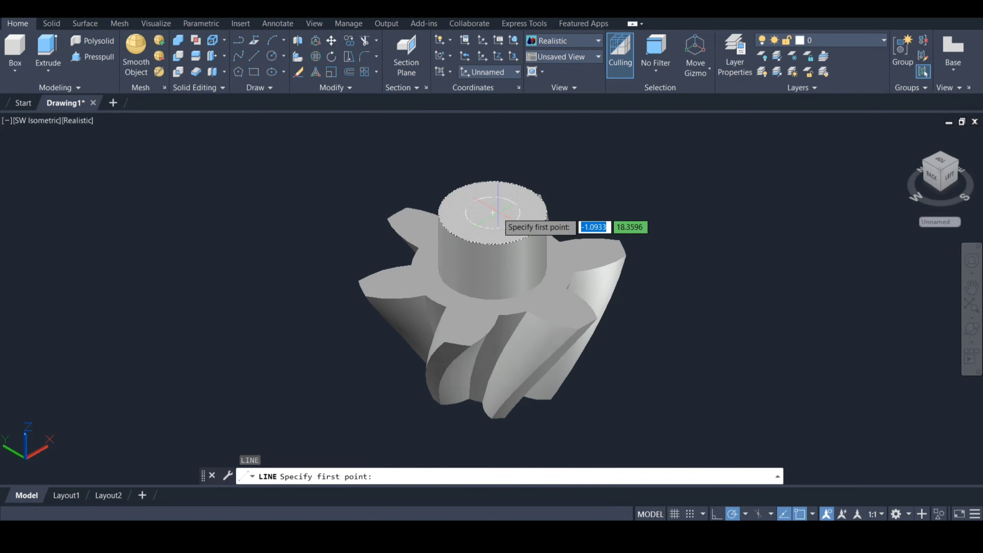
left_click(493, 213)
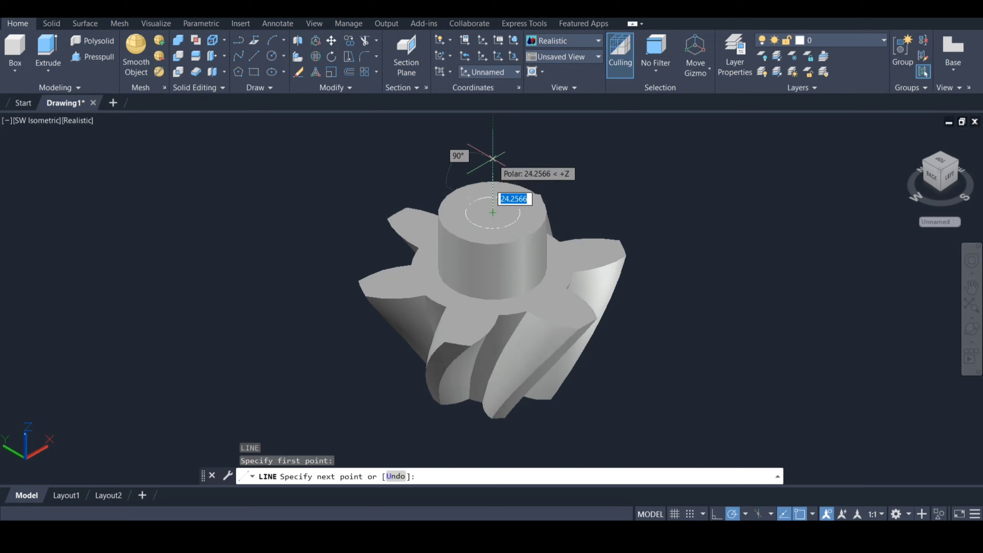
type("10")
key("Return")
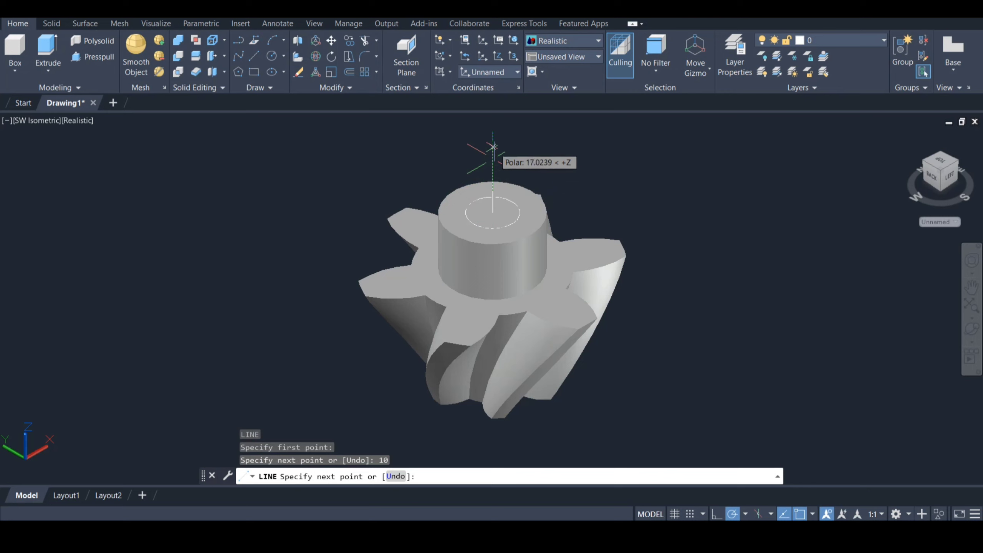
type("20")
key("Return")
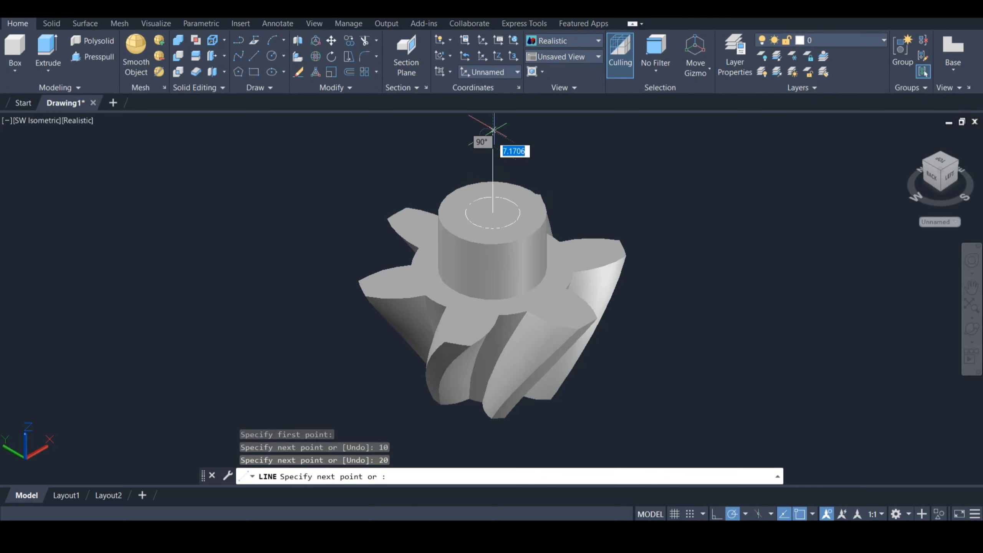
key("Escape")
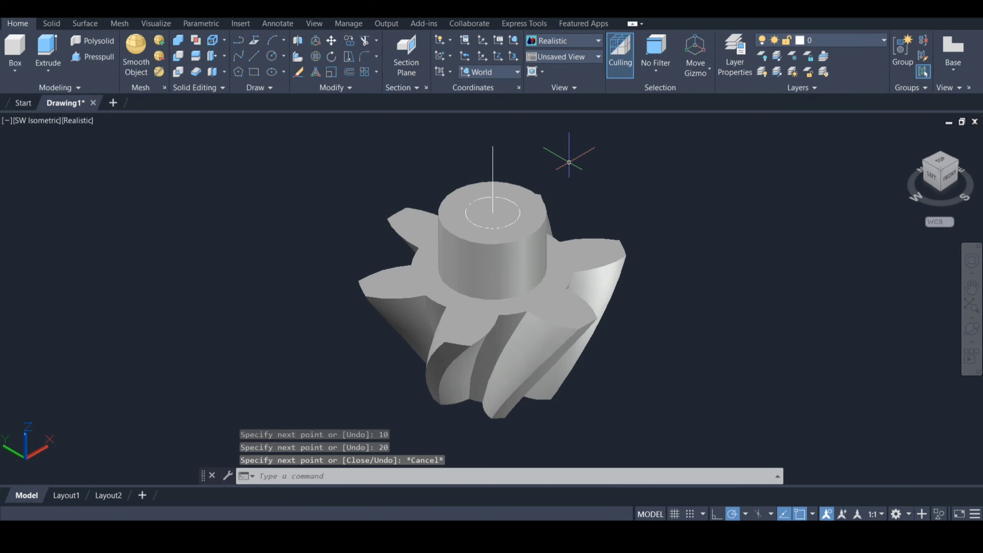
Extrude the radius-10 circle upward by 10 units to form the shaft's narrow neck.
type("ext")
key("Return")
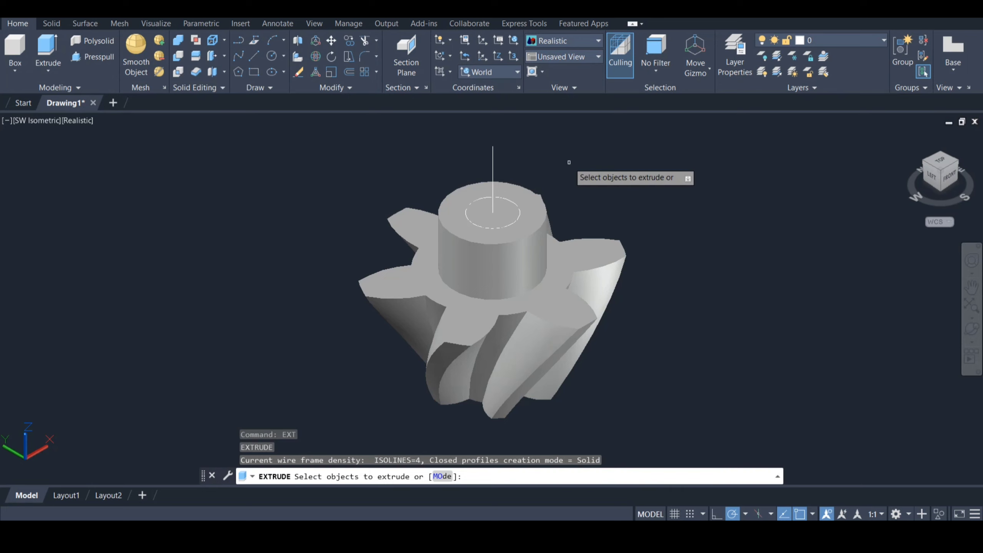
left_click(520, 214)
key("Return")
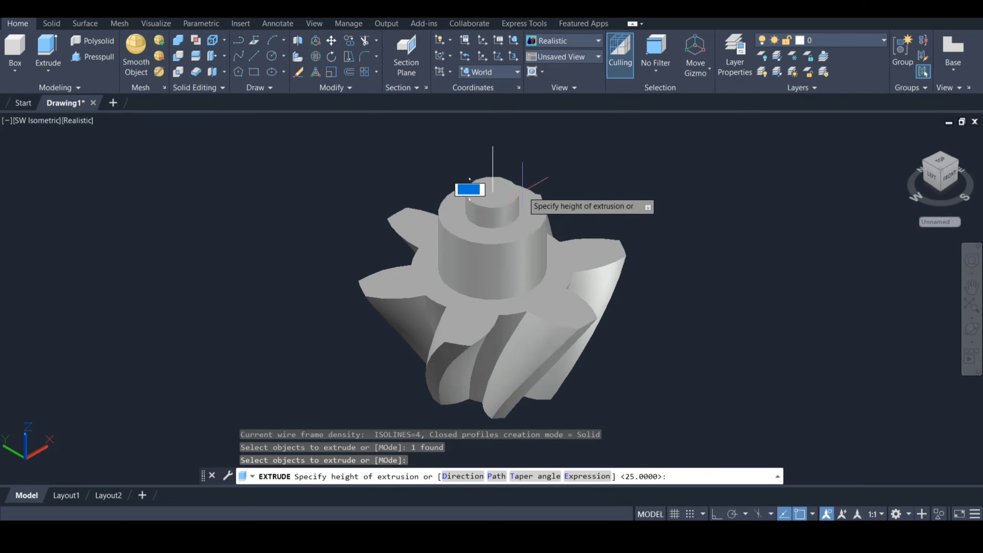
type("10")
key("Return")
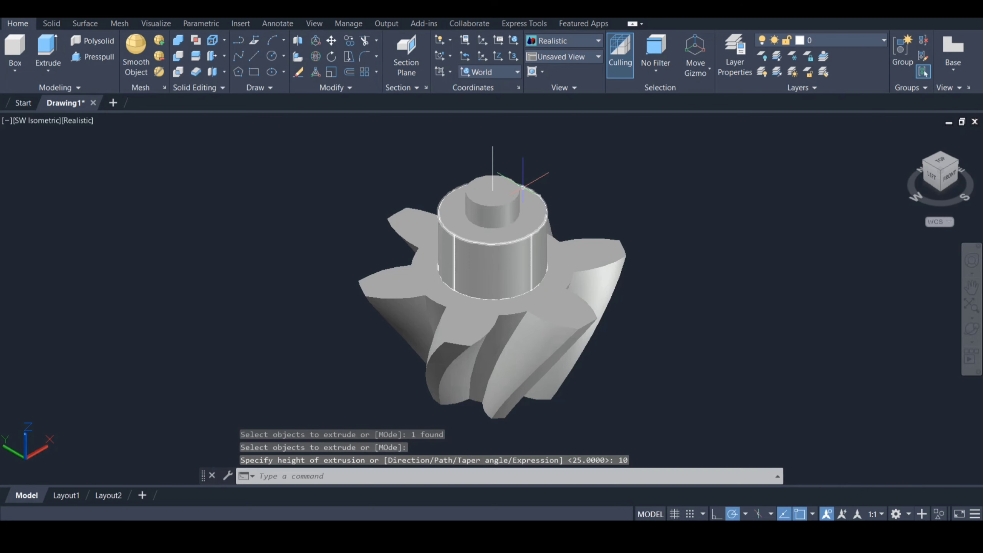
Draw a circle of radius 20 centred on the top of the narrow neck.
type("c")
key("Return")
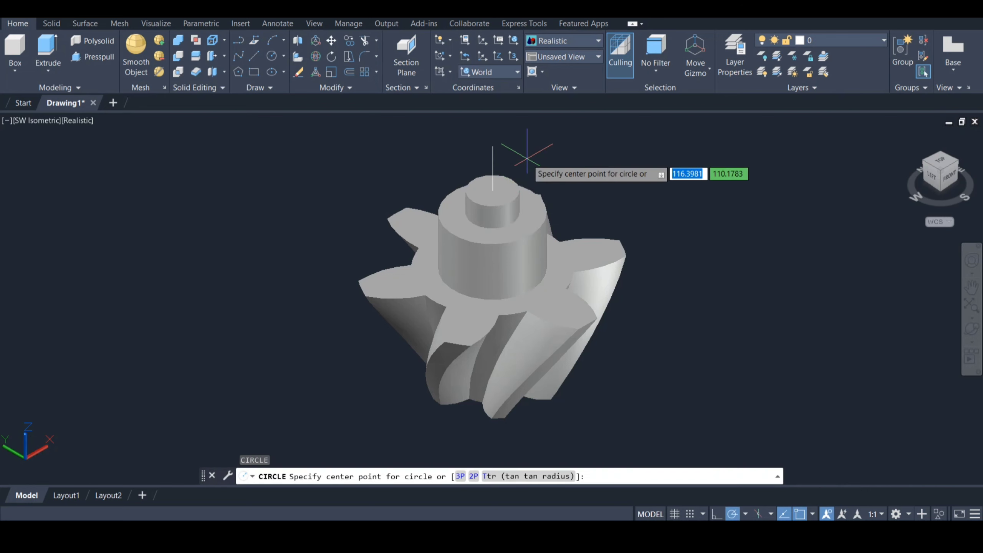
left_click(492, 191)
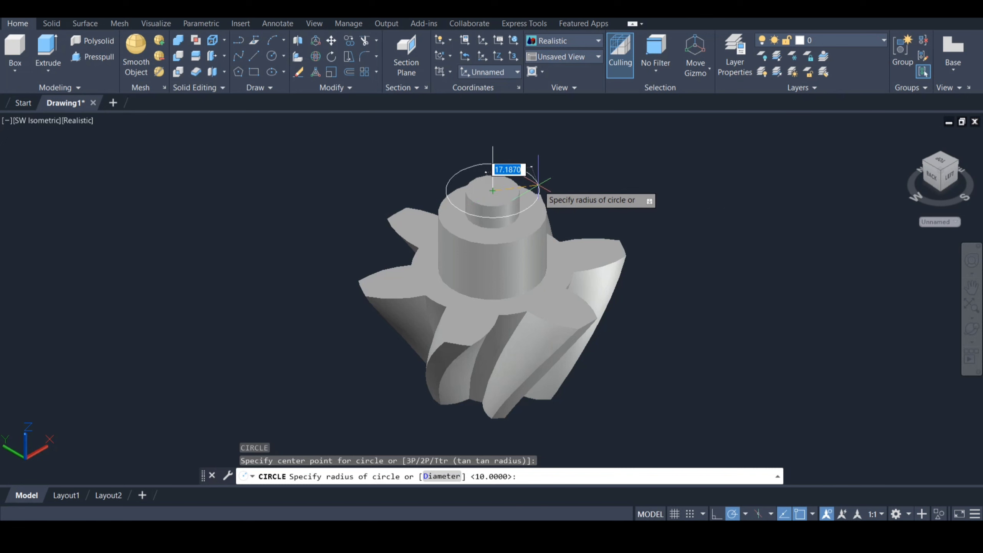
type("20")
key("Return")
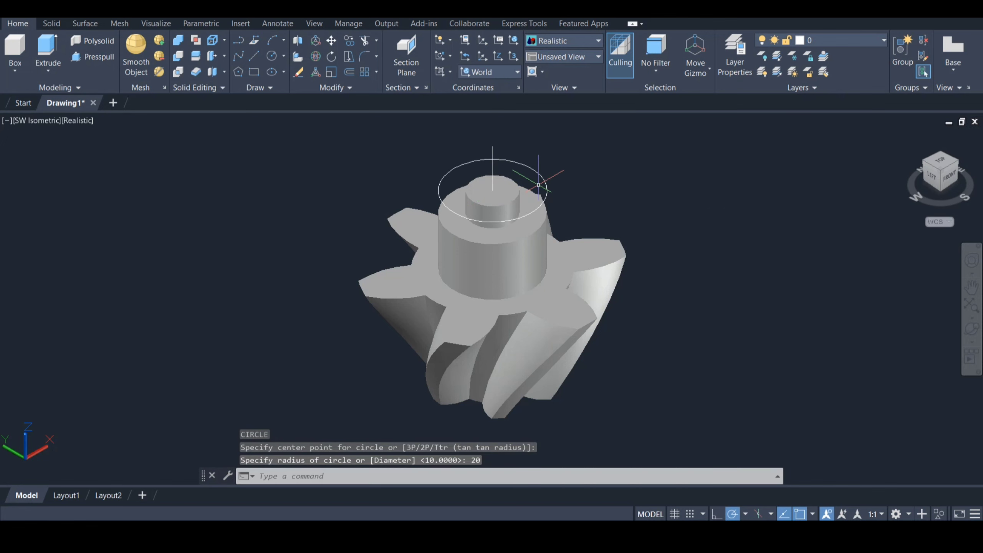
Extrude the radius-20 circle above the neck upward by 20 units.
type("EXT")
key("Return")
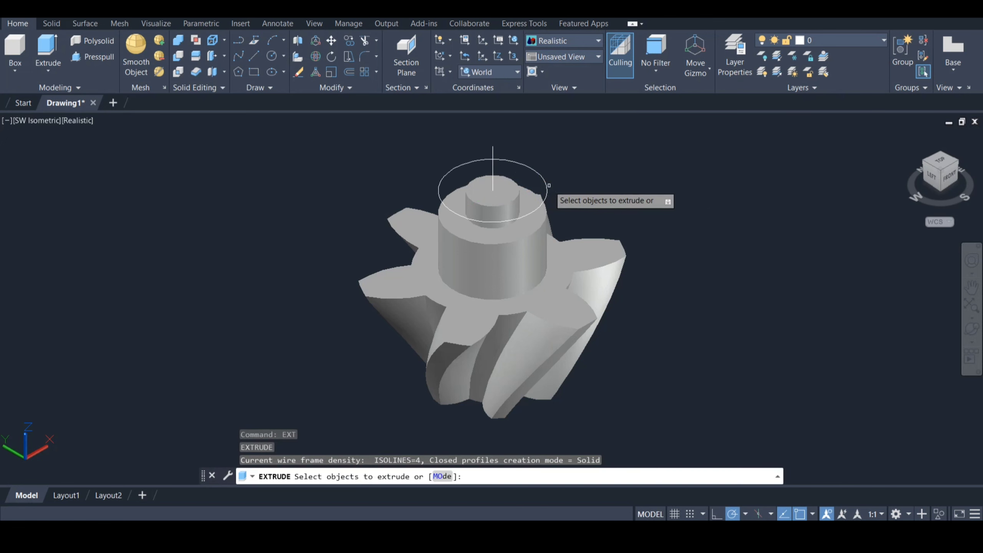
left_click(542, 185)
key("Return")
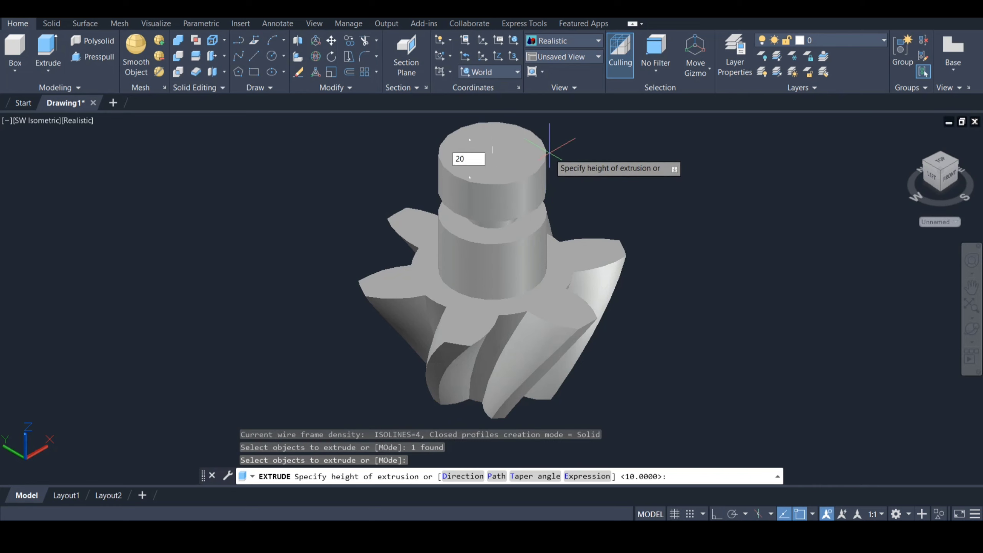
key("Return")
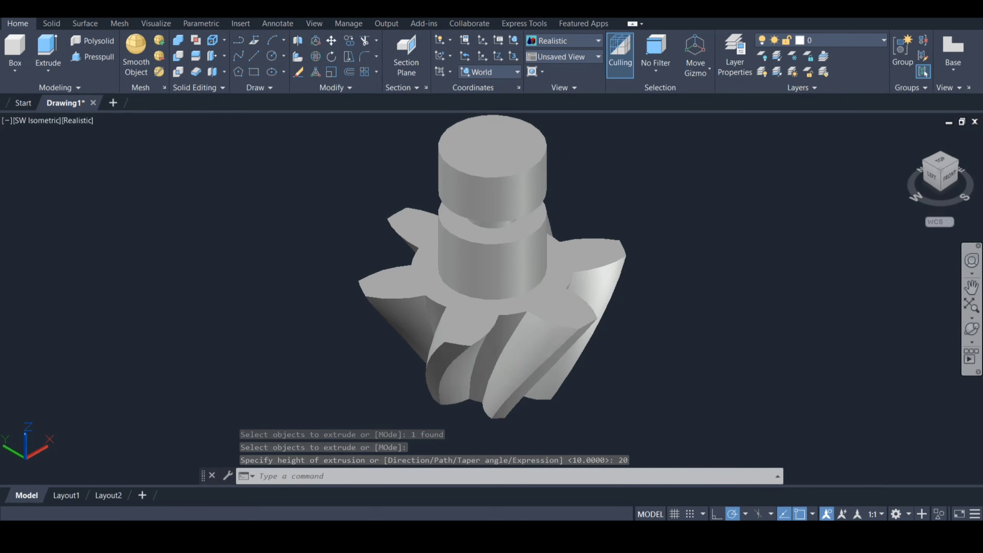
Orbit the model to inspect the gear's underside and the stepped shaft.
left_click(972, 329)
left_click_drag(492, 310, 666, 291)
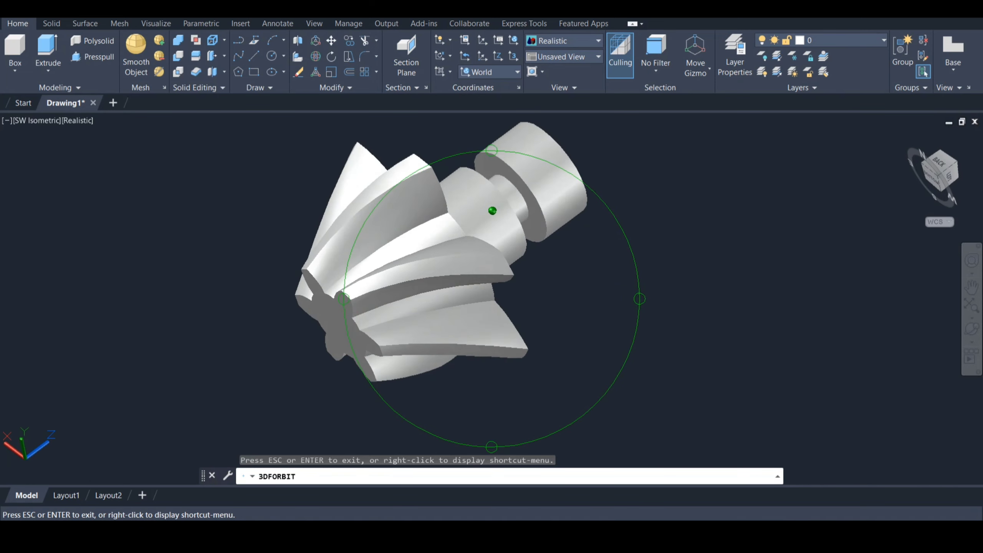
key("Escape")
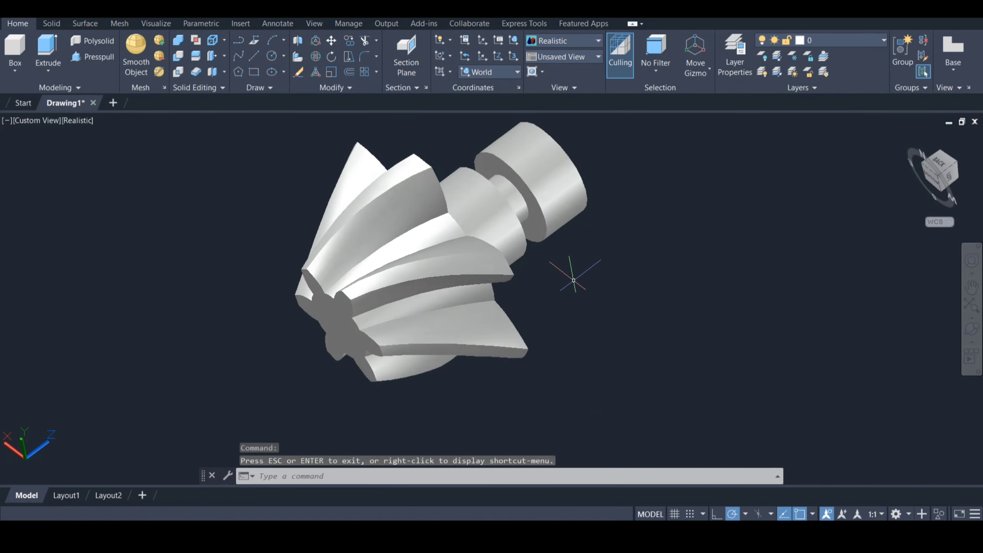
Union the three shaft cylinders, including the narrow neck, into one solid.
type("uni")
key("Return")
left_click(501, 227)
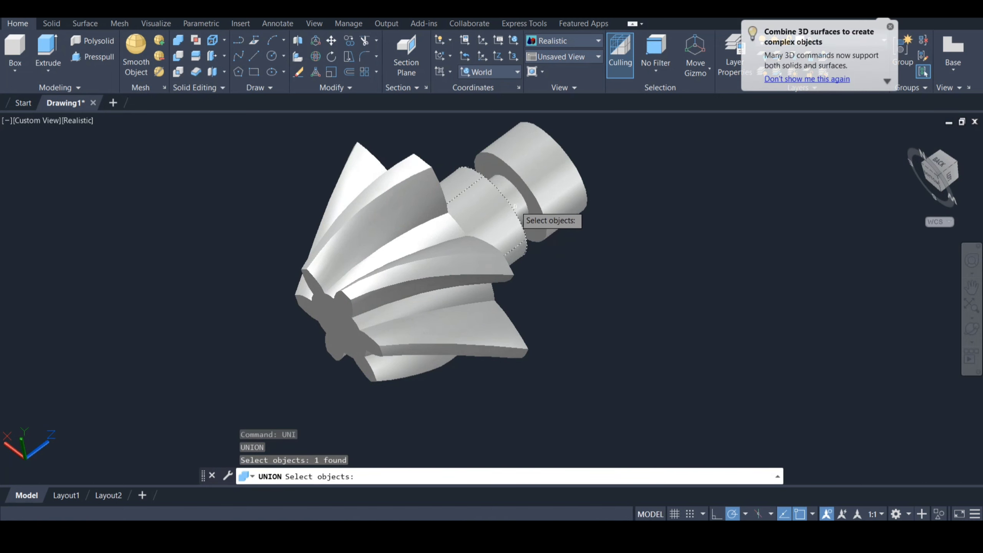
left_click(541, 190)
left_click(544, 188)
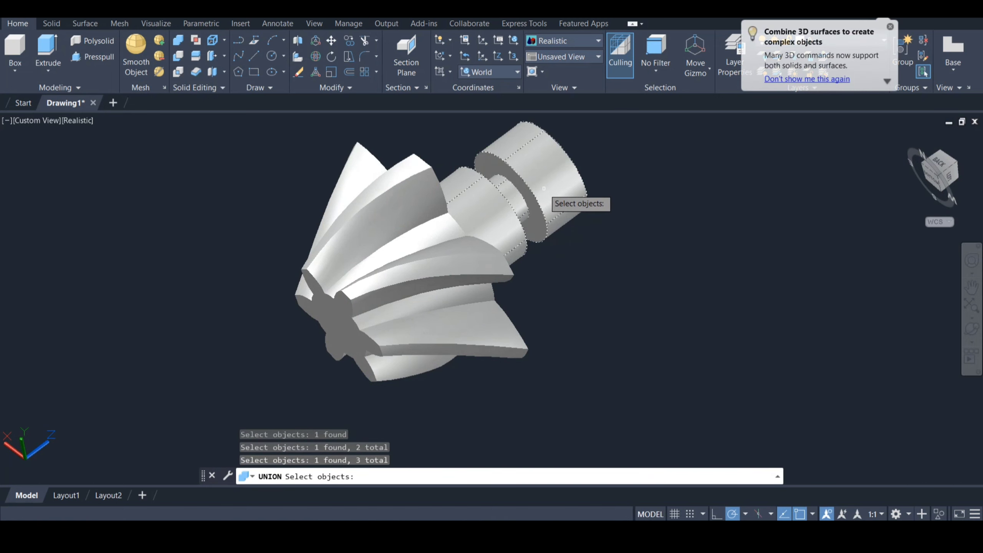
key("Return")
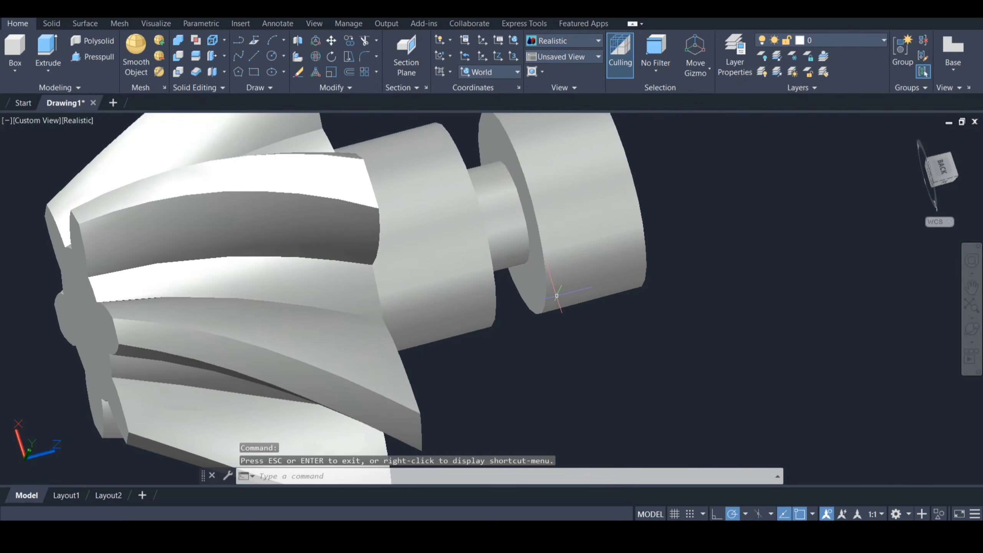
Fillet the edge where the narrow neck meets the shaft's outer end cylinder with a radius of 6.
type("filletedge")
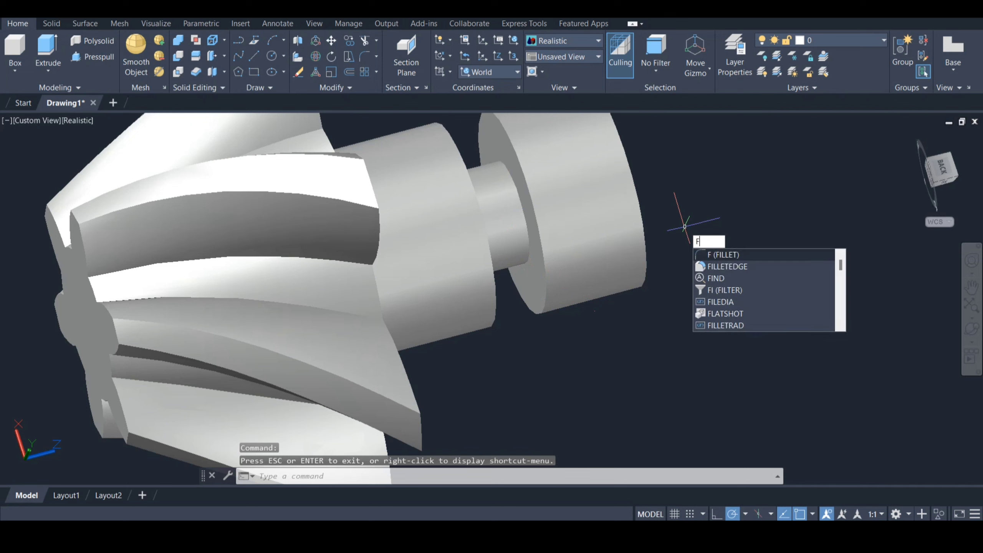
key("Return")
type("r")
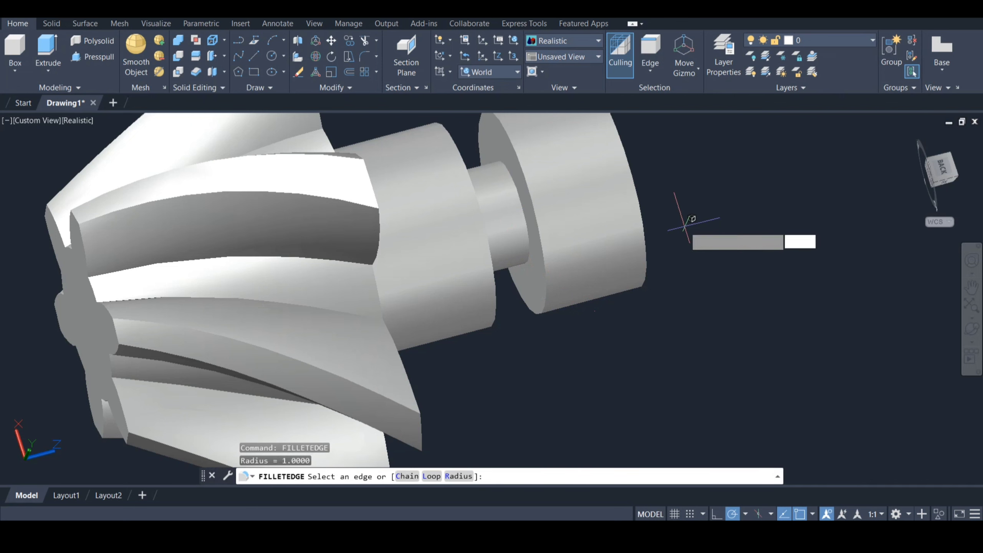
key("Return")
key("Return")
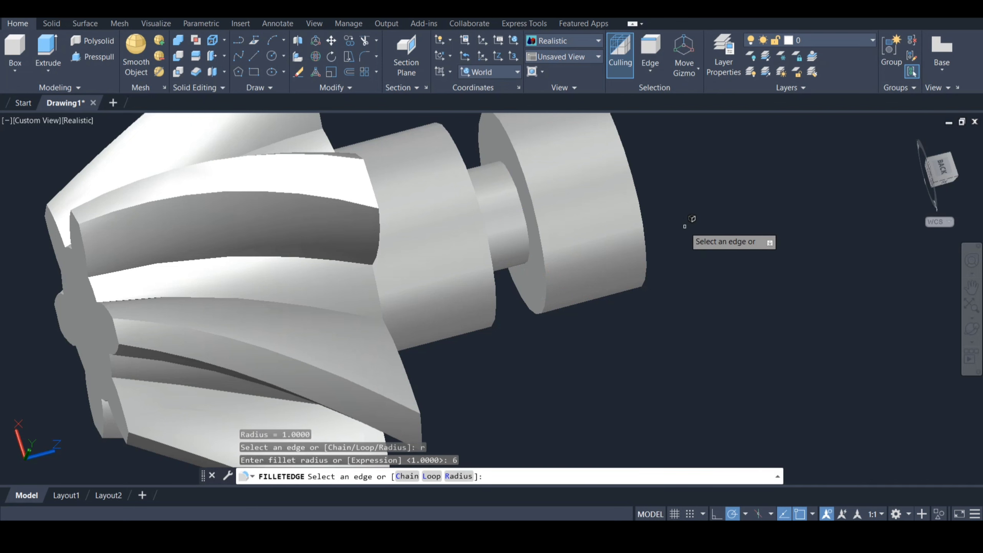
left_click(534, 224)
key("Return")
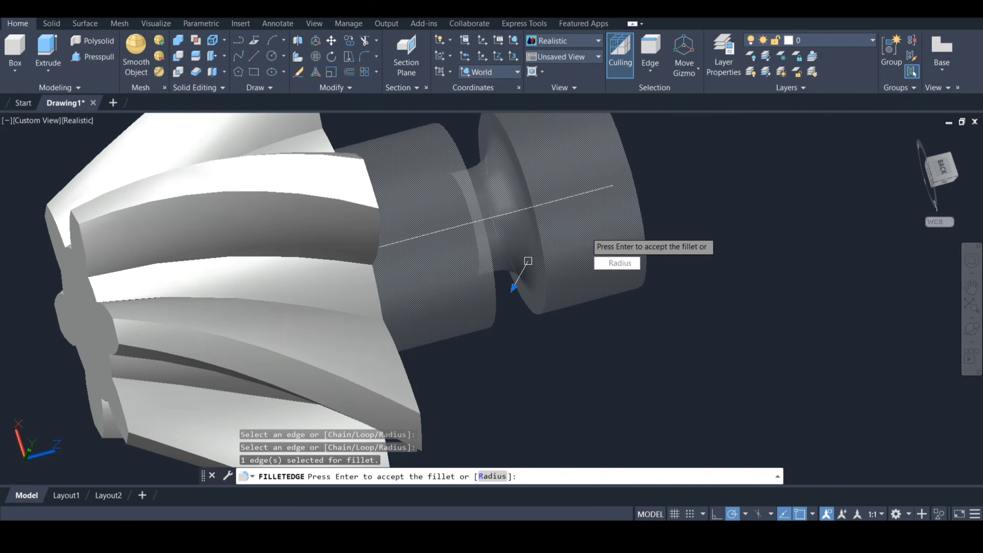
key("Return")
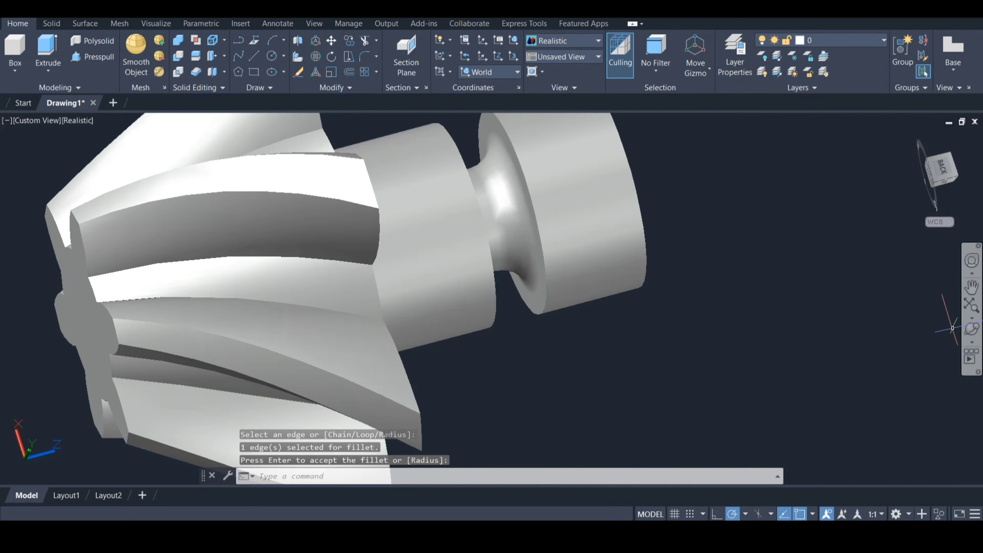
Fillet the edge where the narrow neck meets the cylinder next to the gear with a radius of 6.
left_click(972, 330)
left_click_drag(546, 322, 476, 322)
key("Escape")
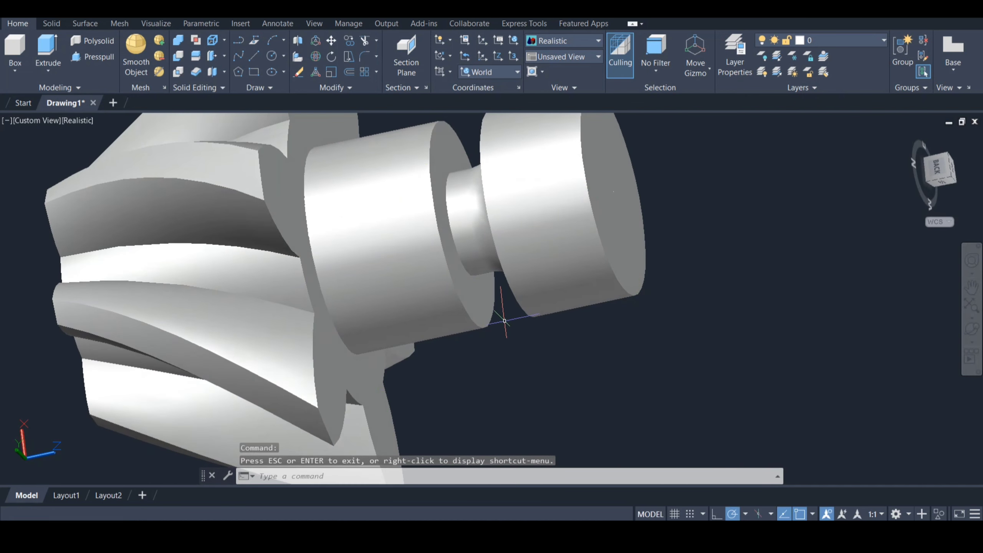
type("filletedge")
key("Return")
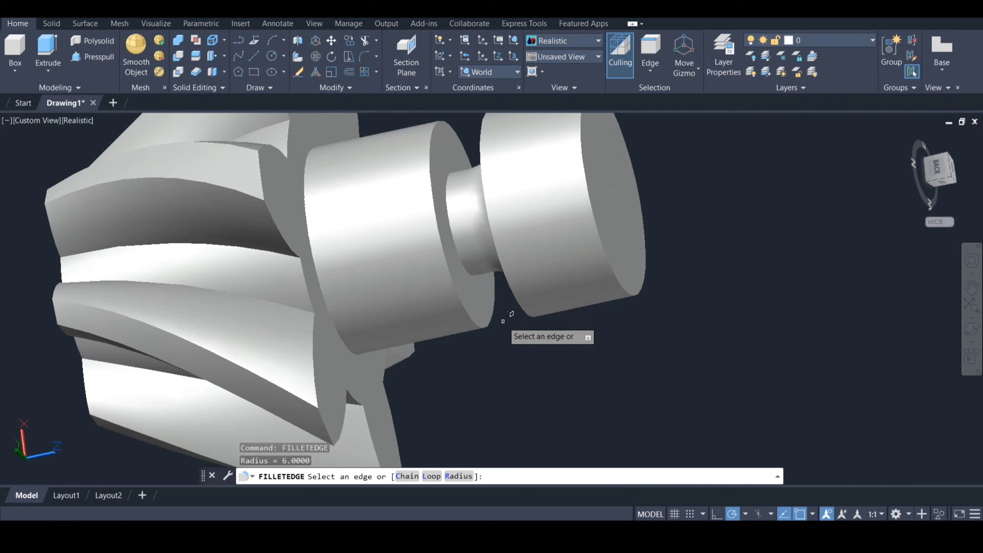
type("r")
key("Return")
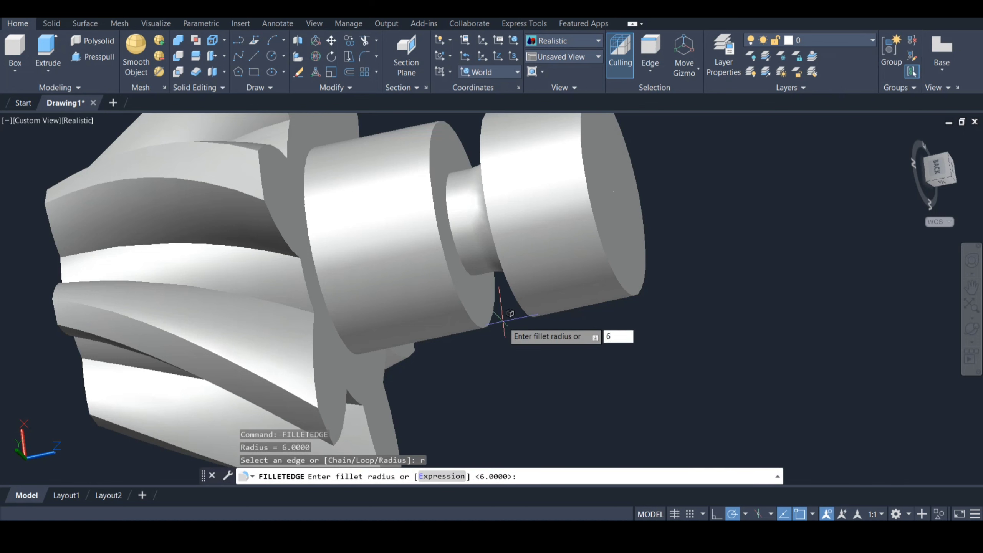
type("6")
key("Return")
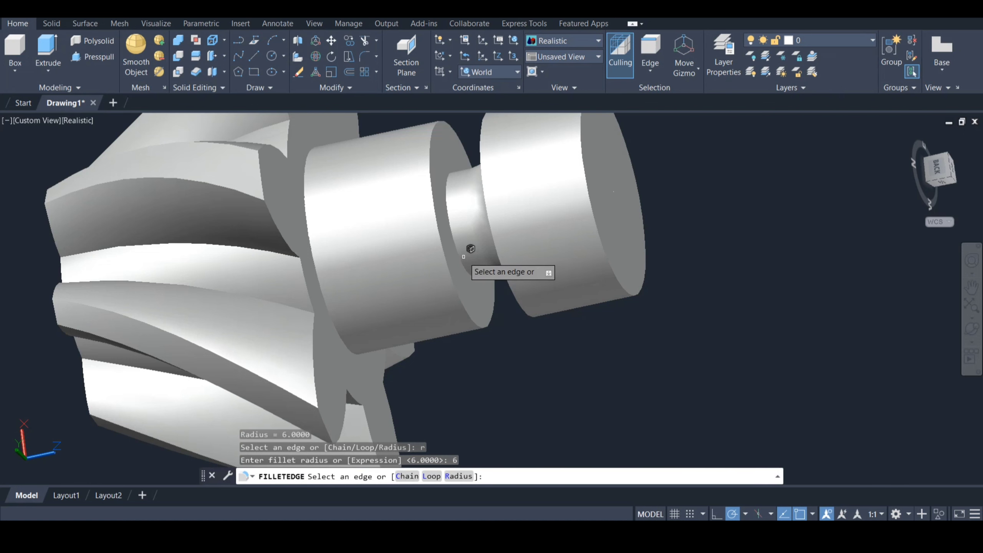
left_click(460, 259)
key("Return")
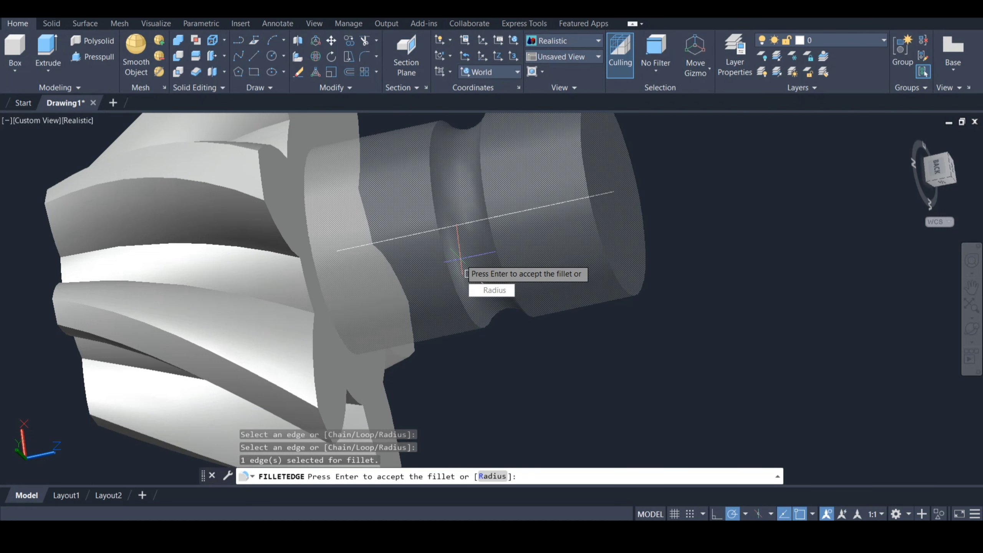
key("Return")
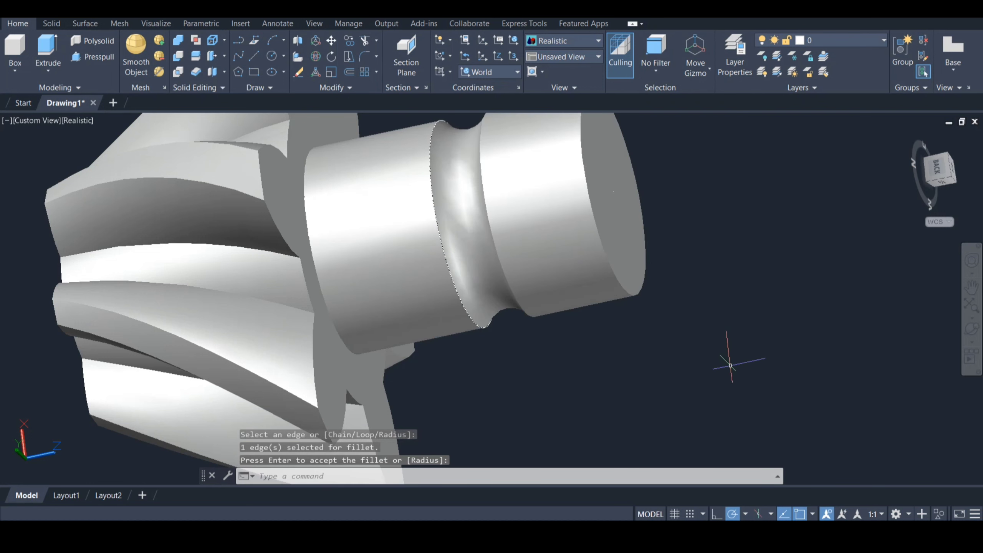
key("Escape")
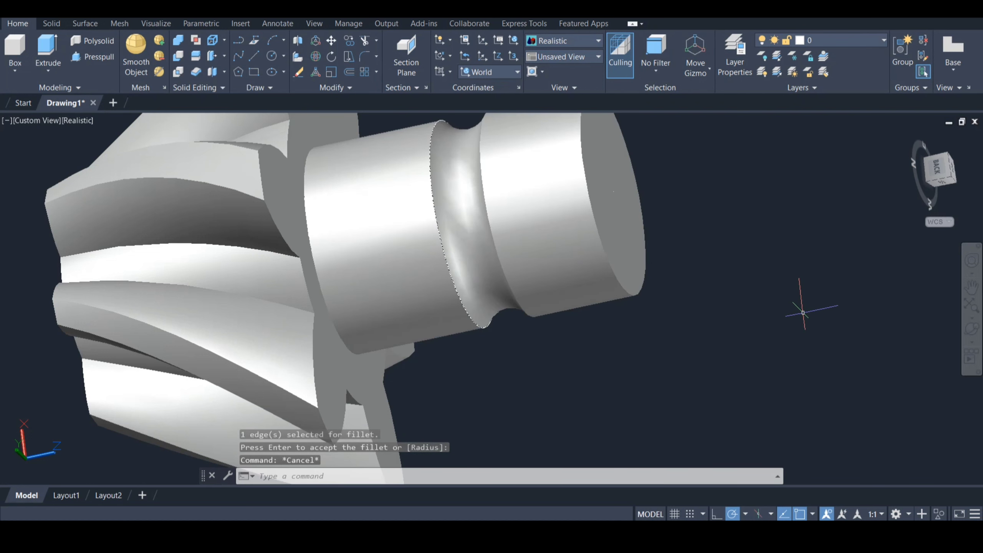
key("ctrl+a")
key("Escape")
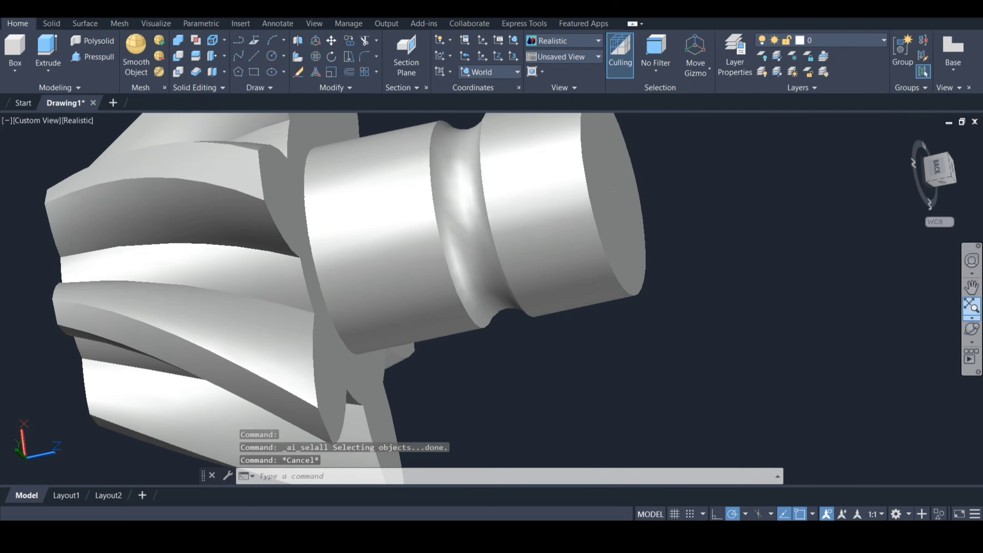
Draw a circle of radius 20 centred on the shaft's free end face.
left_click(971, 329)
left_click_drag(484, 220, 502, 262)
key("Escape")
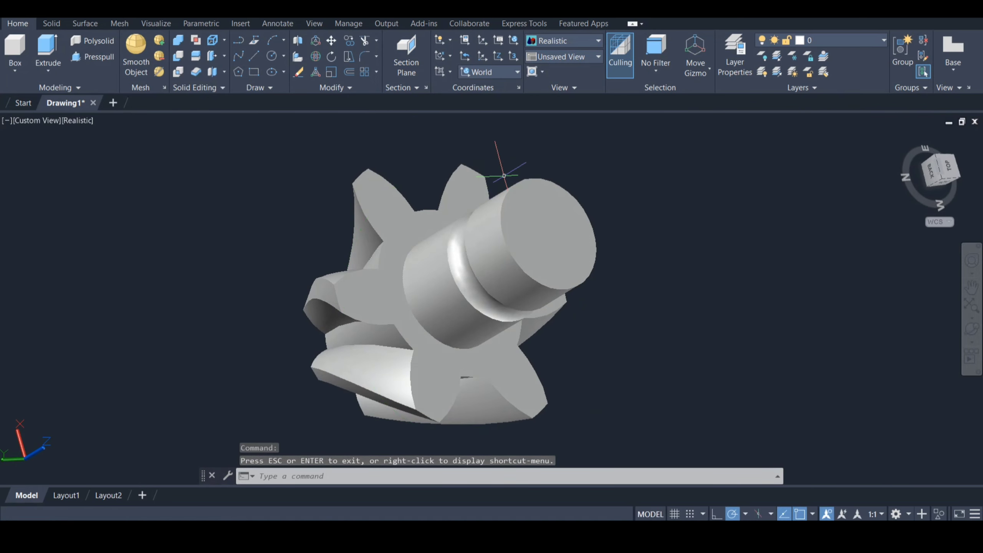
type("c")
key("Return")
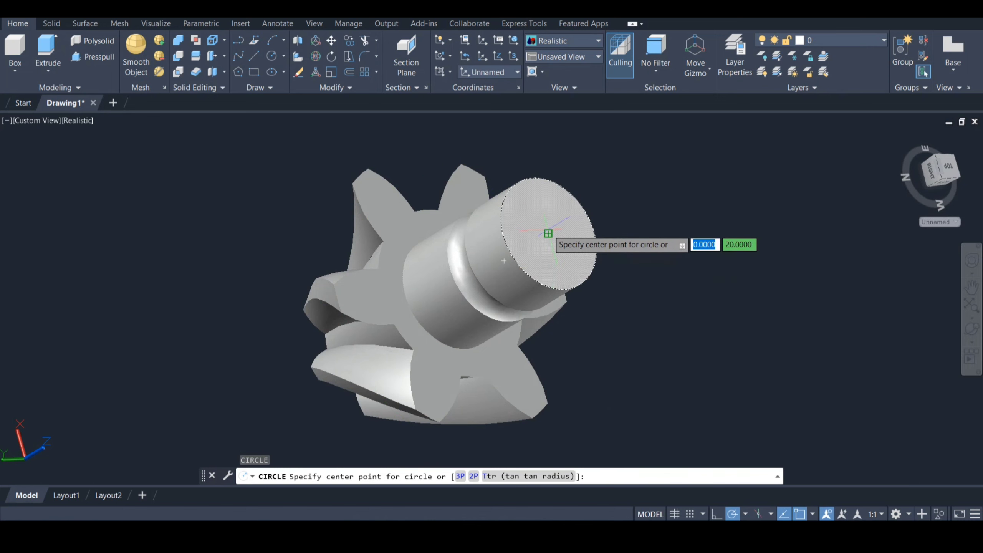
left_click(548, 233)
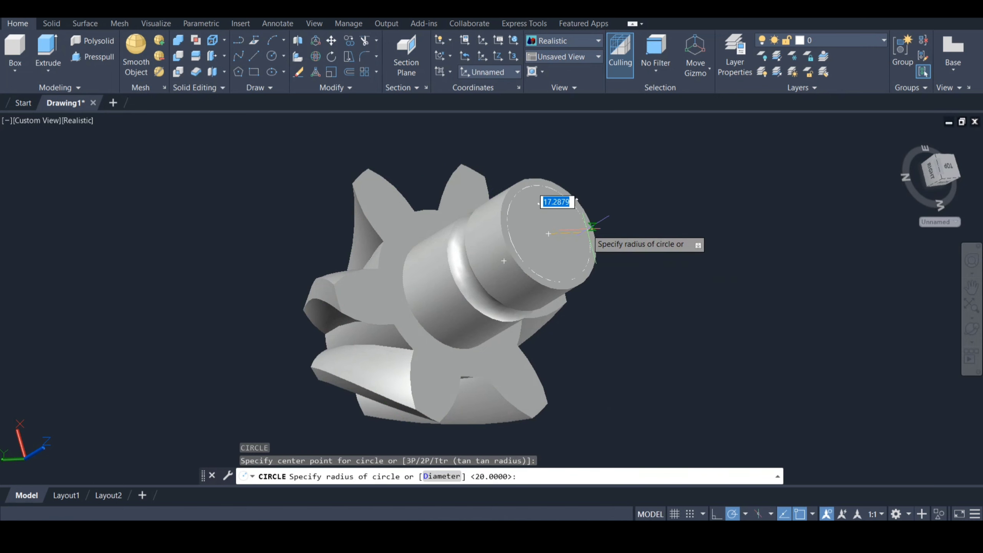
type("20")
key("Return")
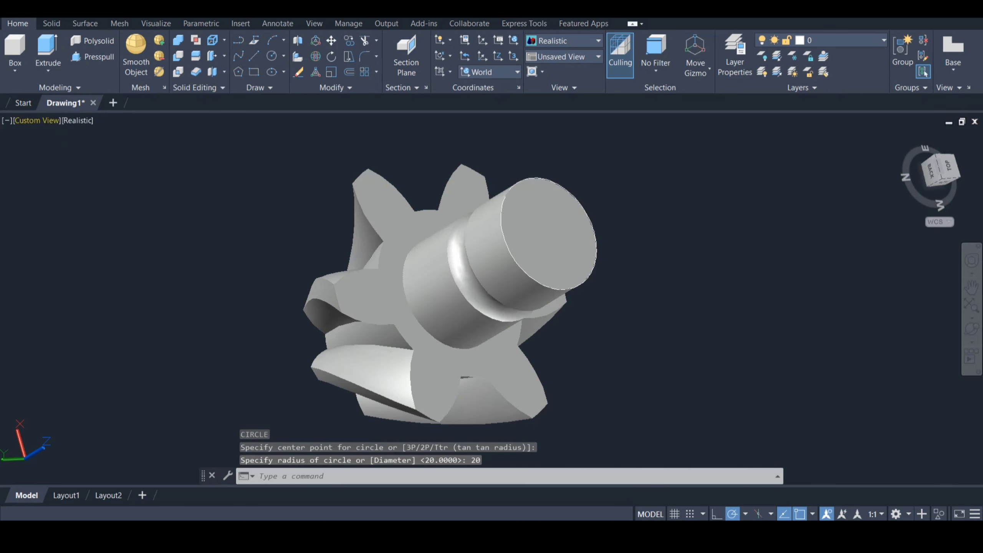
Switch to the top view and hide the toothed gear solid.
left_click(37, 120)
left_click(52, 153)
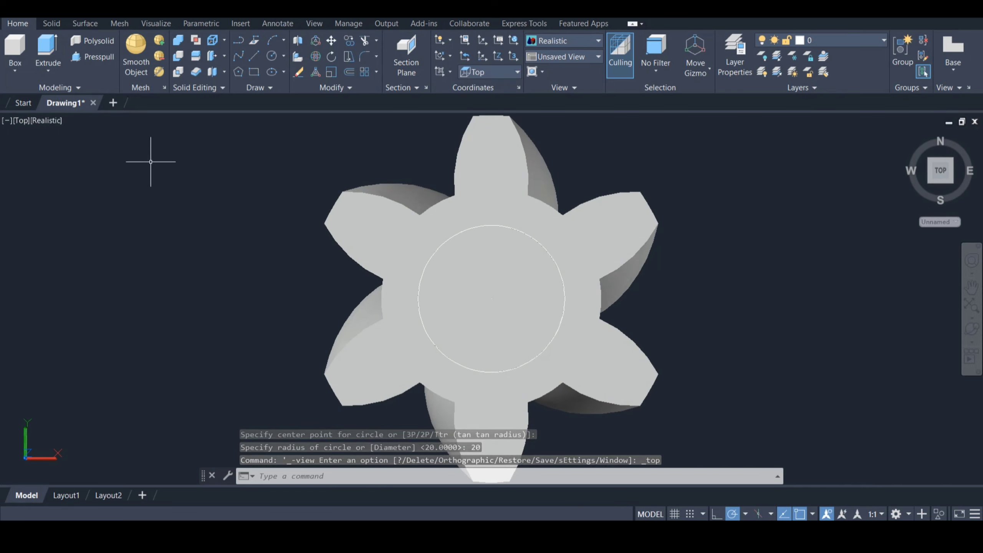
left_click(350, 221)
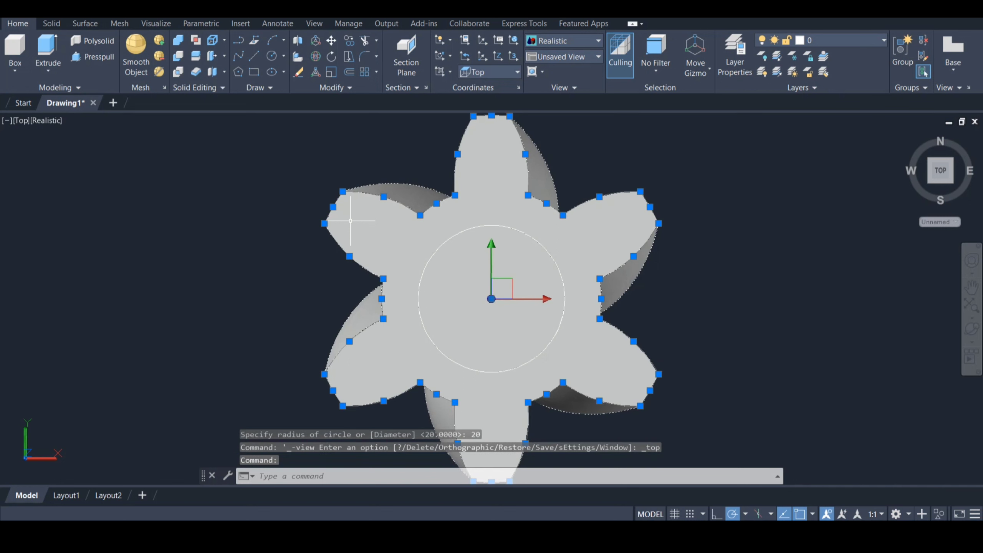
right_click(350, 221)
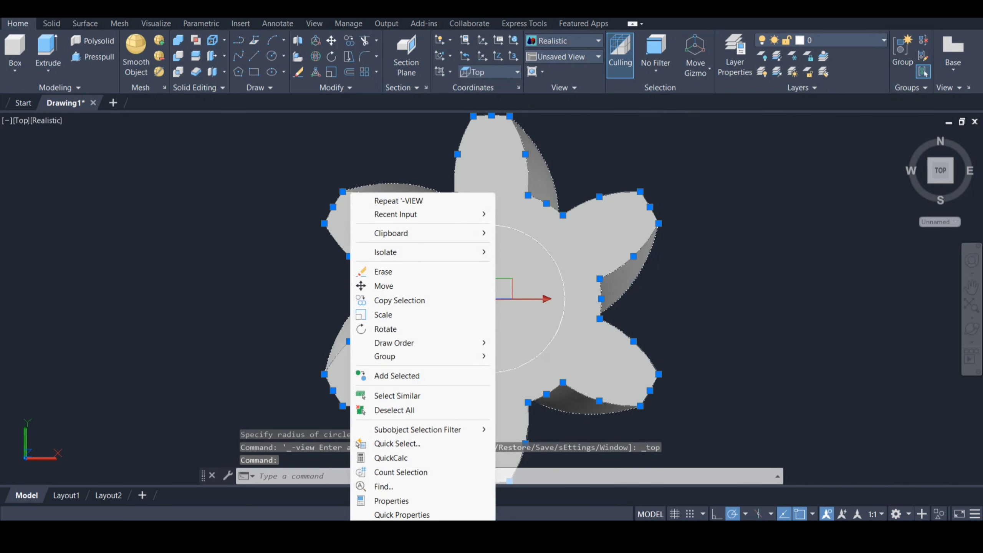
mouse_move(426, 252)
left_click(542, 267)
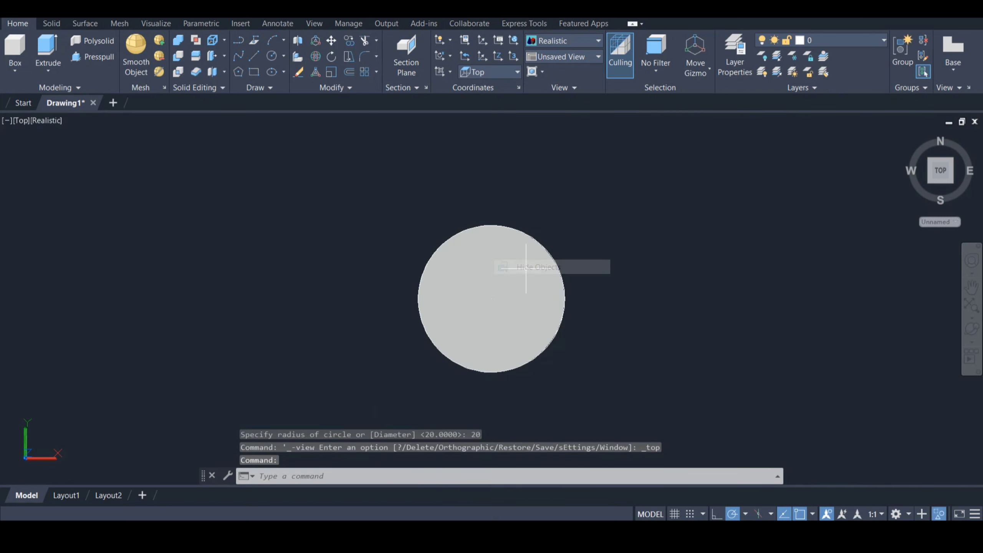
Hide the shaft solid so that only the radius-20 circle is shown.
left_click(488, 276)
right_click(488, 192)
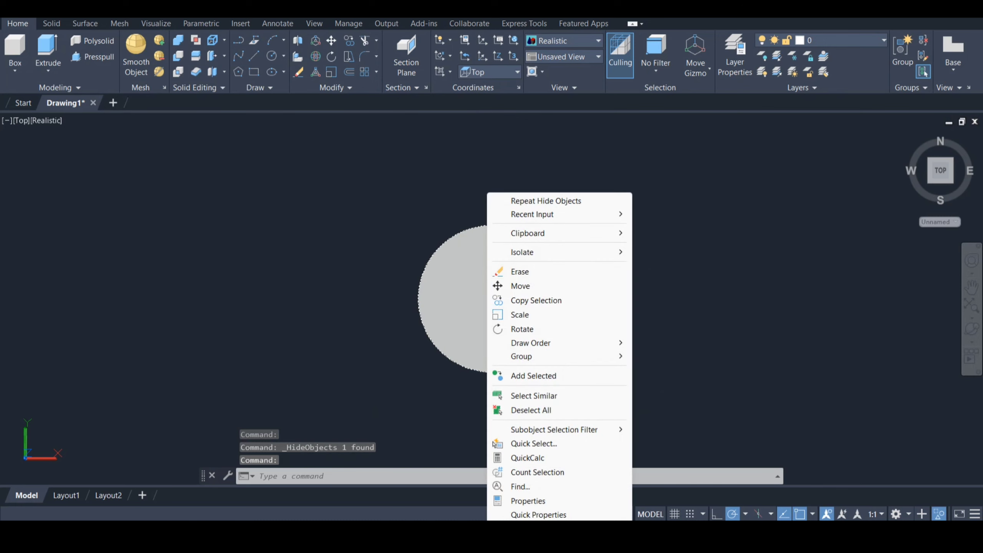
mouse_move(543, 252)
left_click(645, 267)
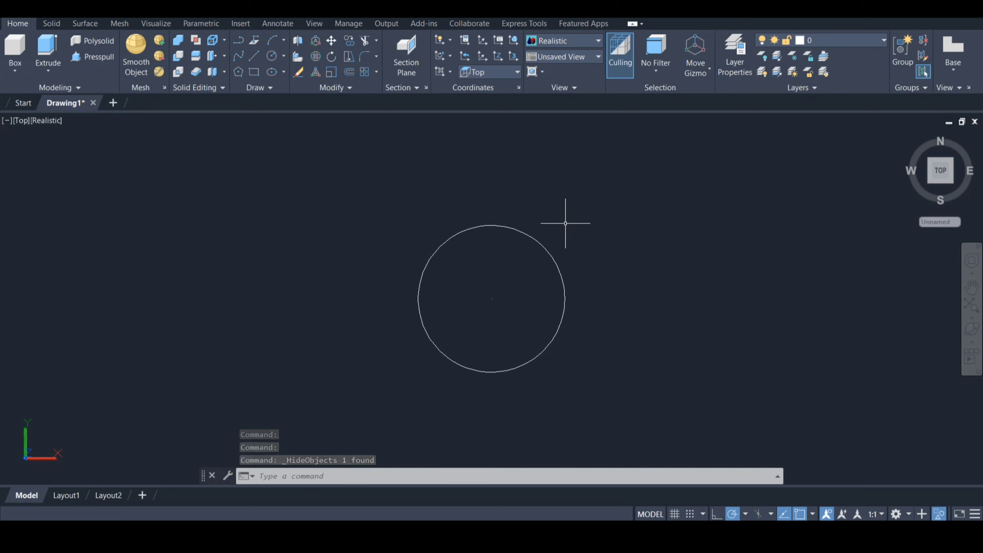
Draw a 5 by 5 square with its lower-left corner on the circle's top quadrant.
type("re")
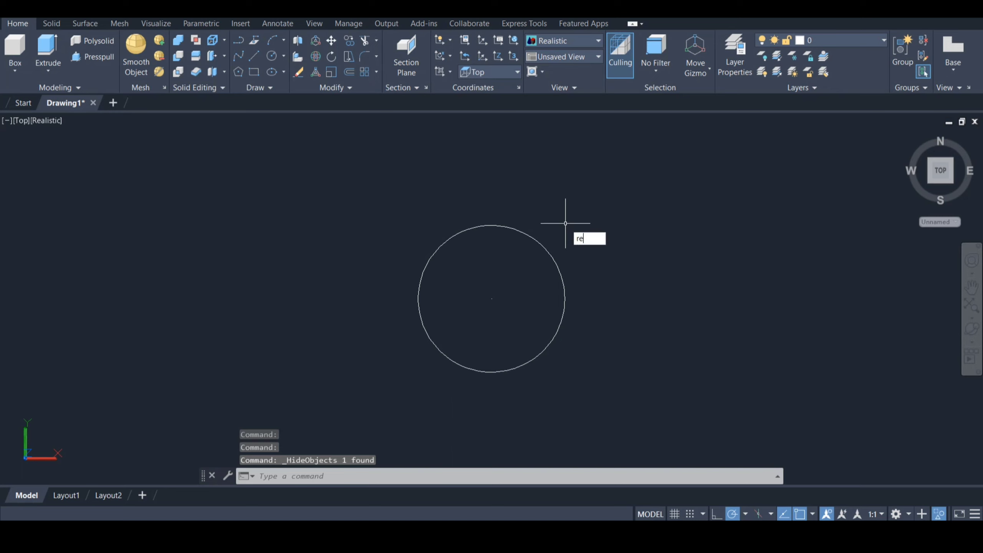
type("c")
key("Return")
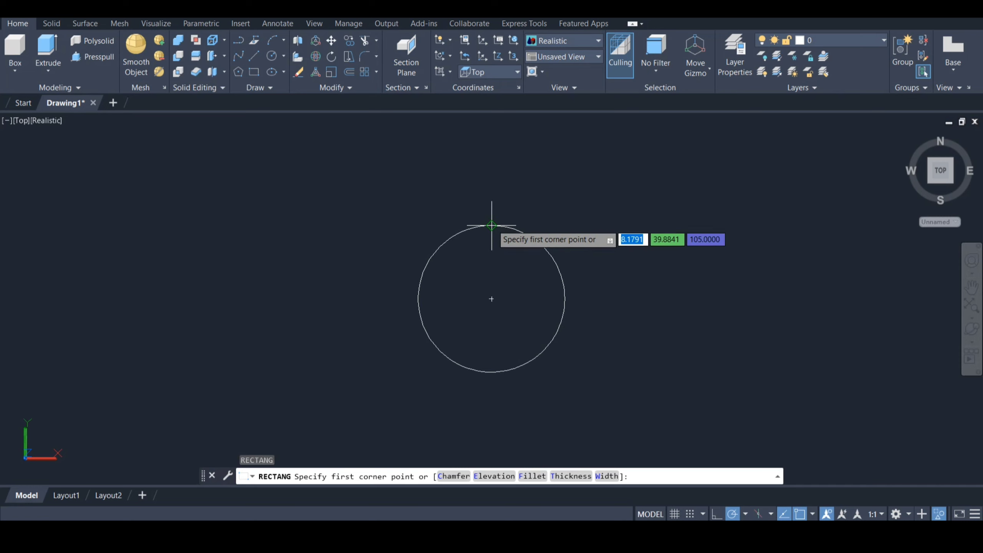
left_click(492, 225)
type("d")
key("Return")
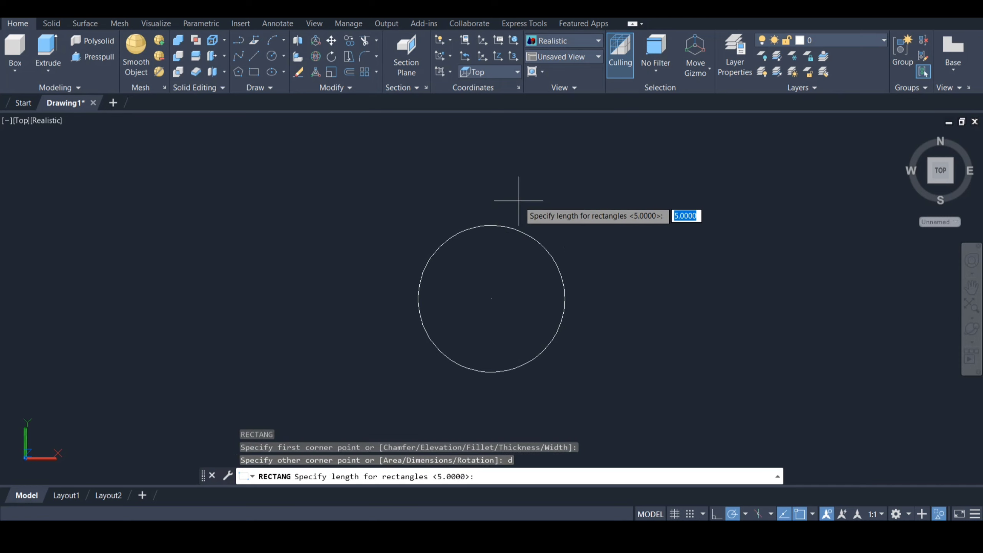
type("5")
key("Return")
type("5")
key("Return")
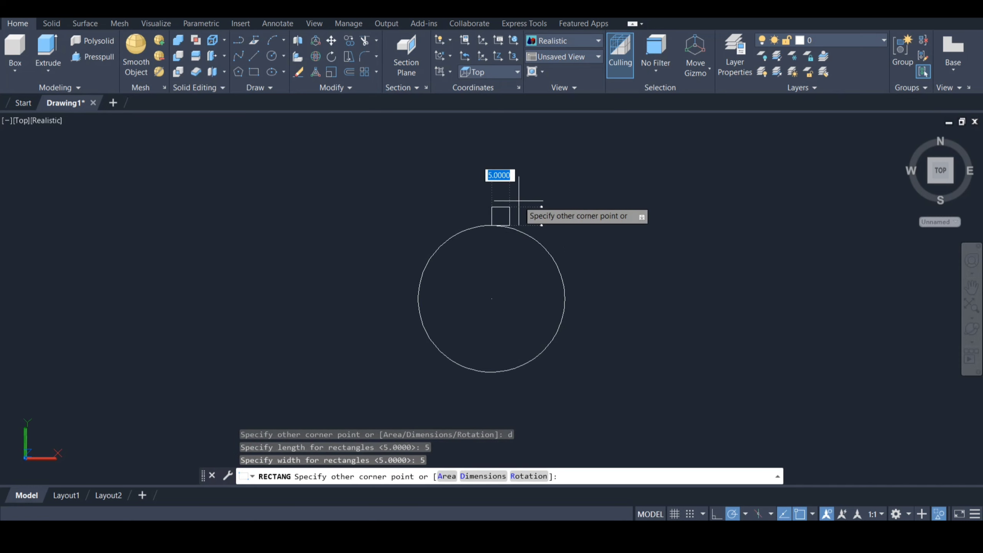
left_click(519, 201)
Move the small square by its centre onto the circle's top quadrant.
type("m")
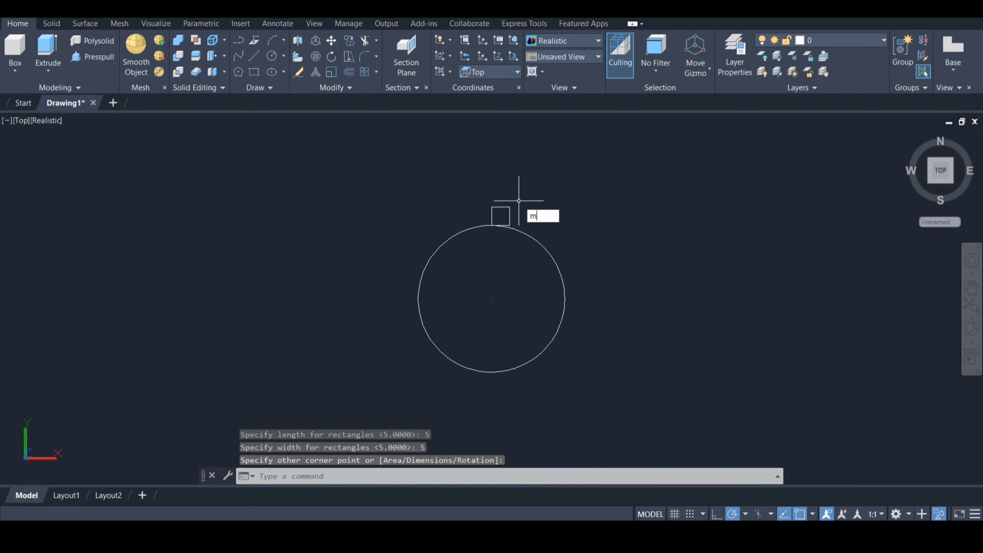
key("Return")
left_click(509, 214)
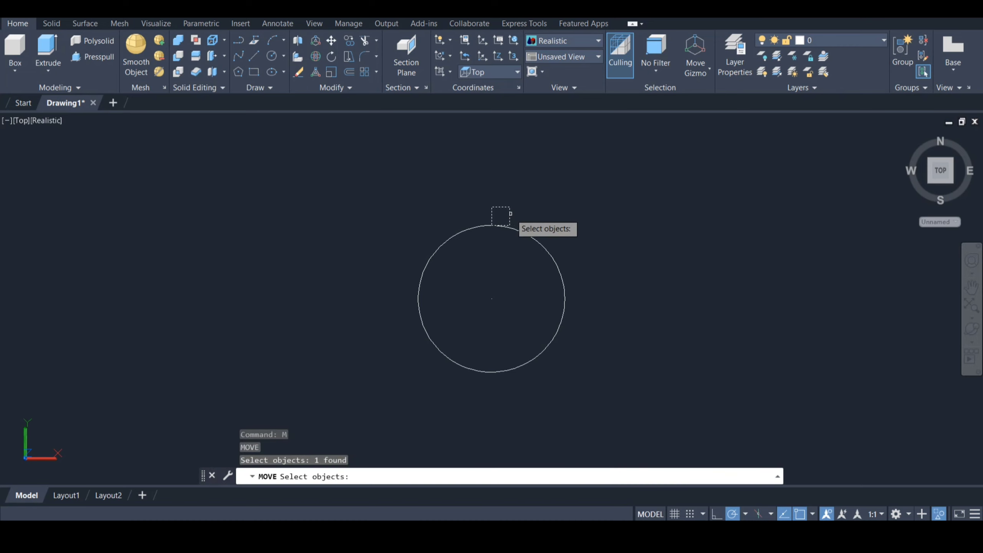
key("Return")
left_click(500, 216)
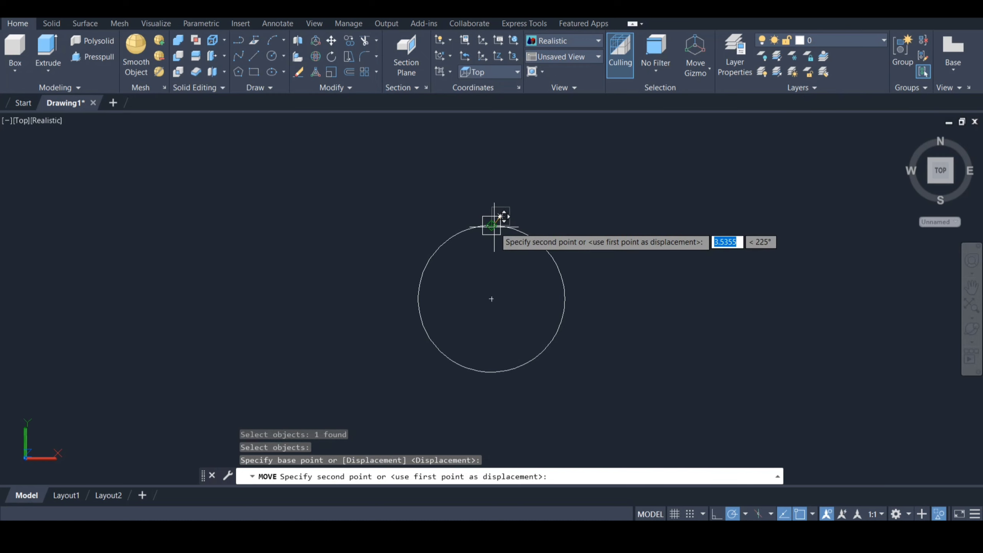
left_click(492, 226)
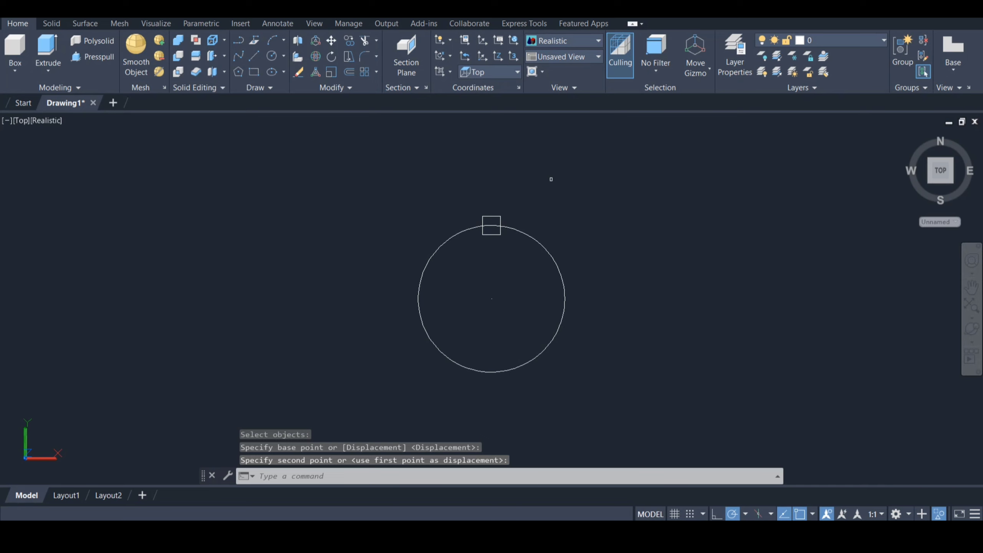
Trim the square's portion inside the circle and the circle's arc within the square, leaving one rectangular tooth on the outline.
type("tr")
key("Return")
left_click(486, 233)
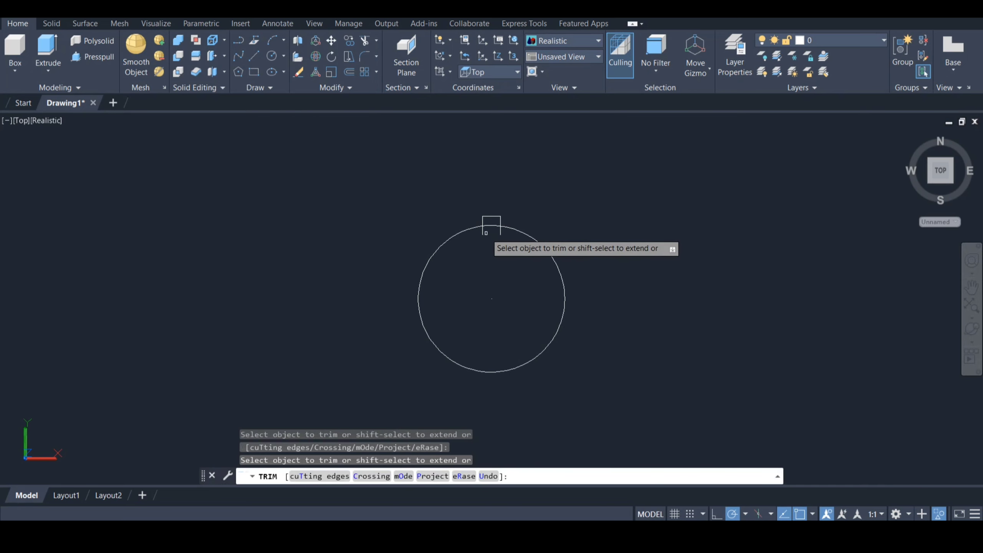
left_click(501, 232)
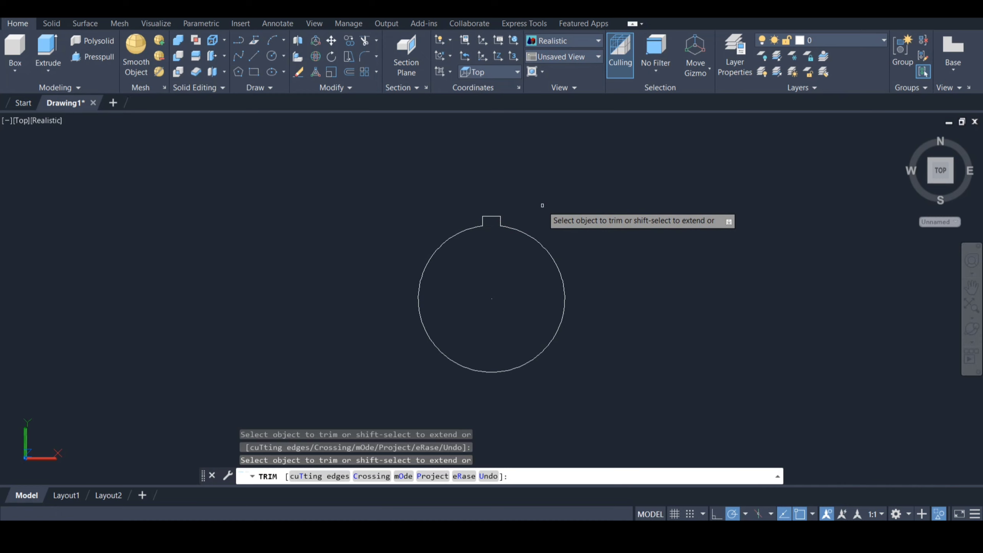
key("Return")
key("Return")
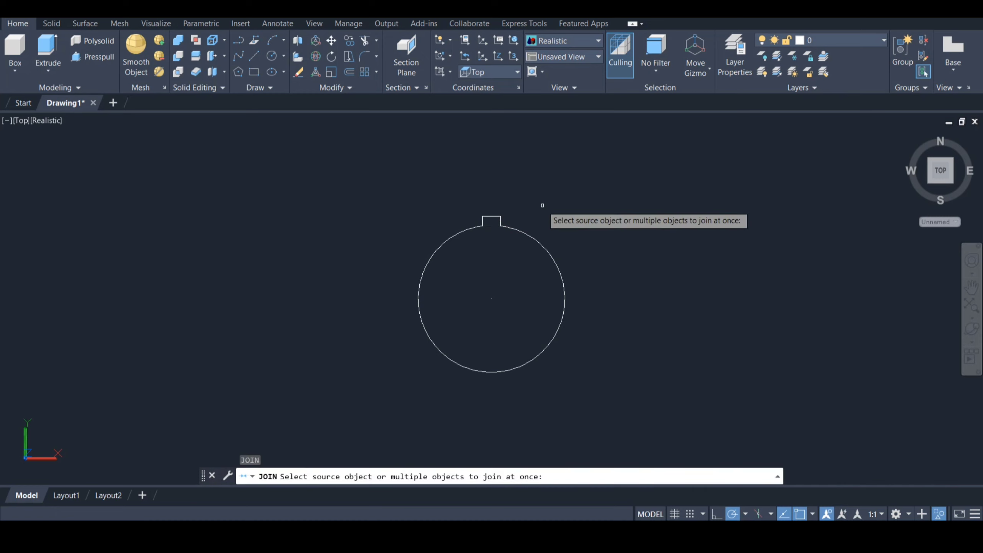
left_click(500, 220)
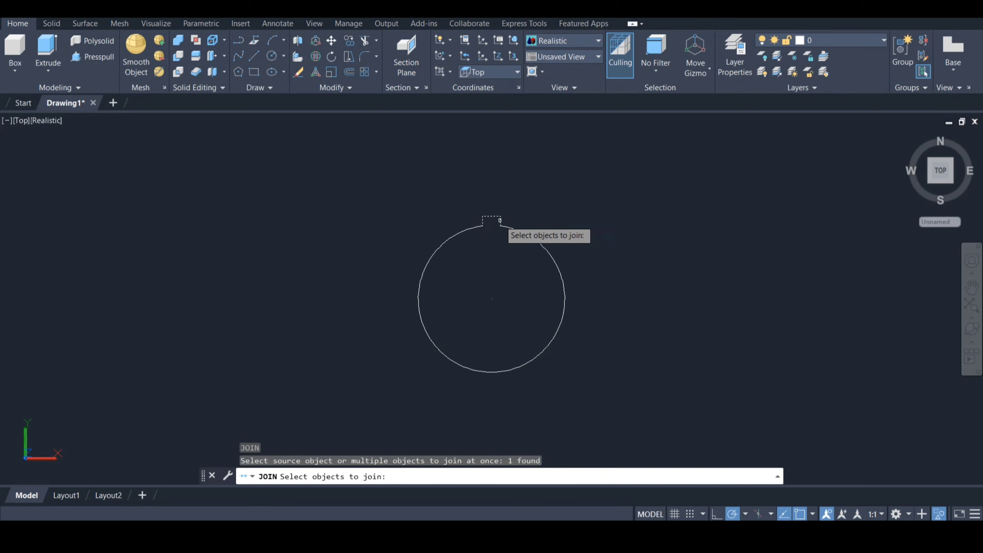
key("Escape")
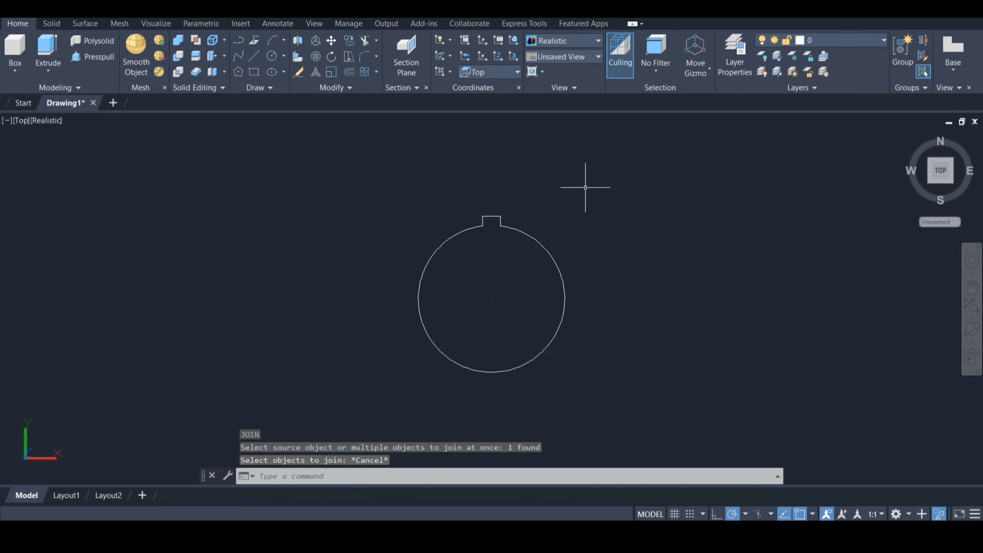
Create a polar array of the rectangular tooth outline around the circle's centre with 12 items filling 360 degrees.
type("arraypolar")
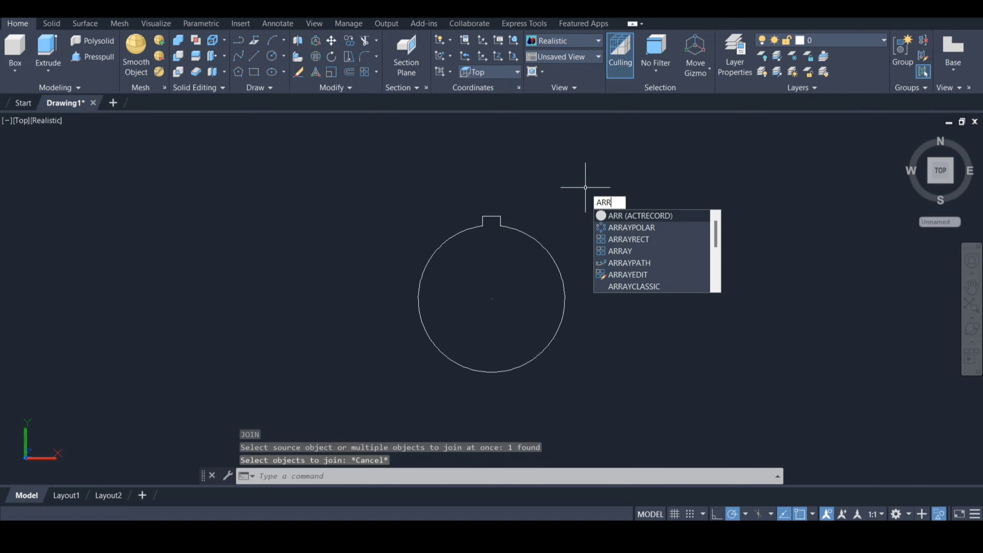
key("Return")
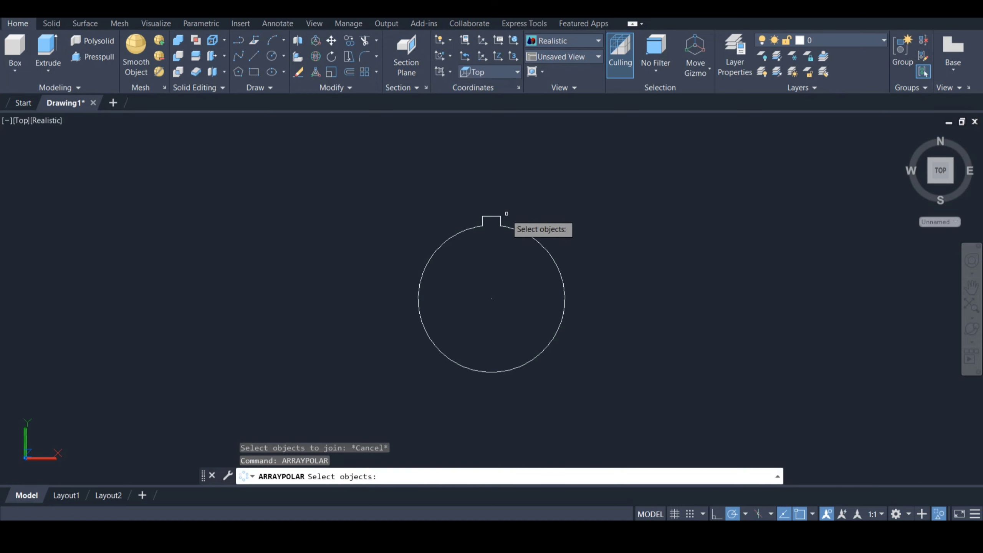
left_click(494, 215)
key("Return")
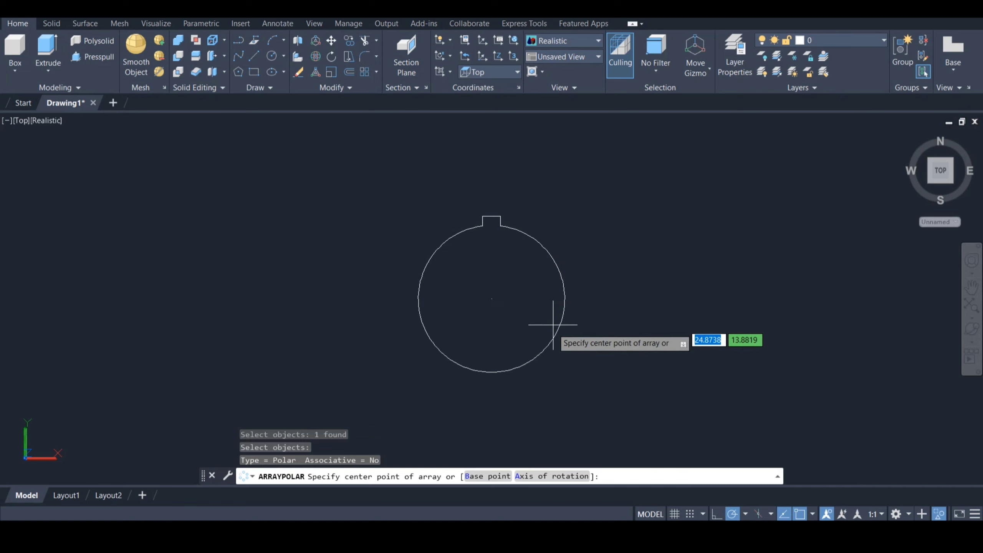
left_click(491, 299)
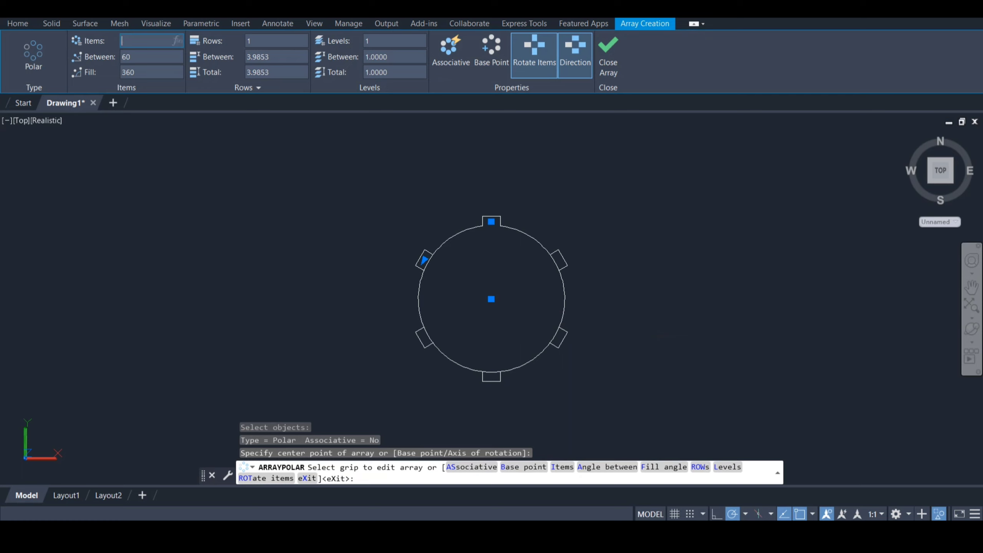
type("12")
key("Return")
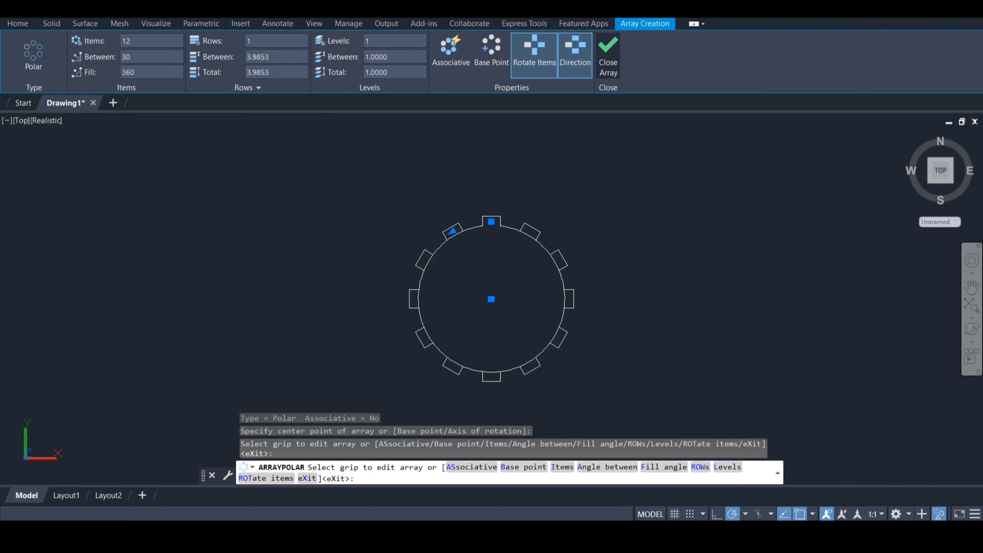
left_click(609, 58)
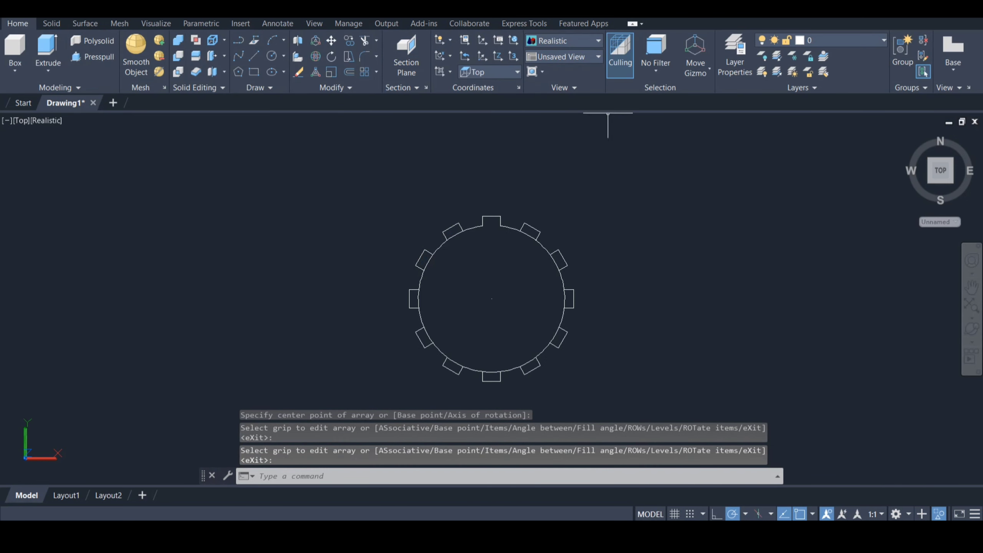
Trim the circle's arcs inside the remaining arrayed teeth so the outline follows the teeth all the way round.
type("tr")
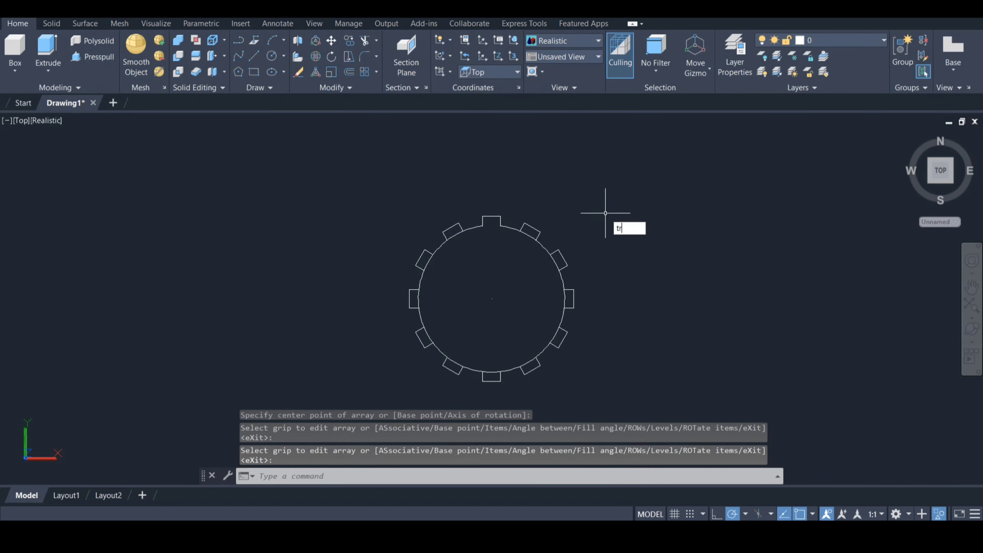
key("Return")
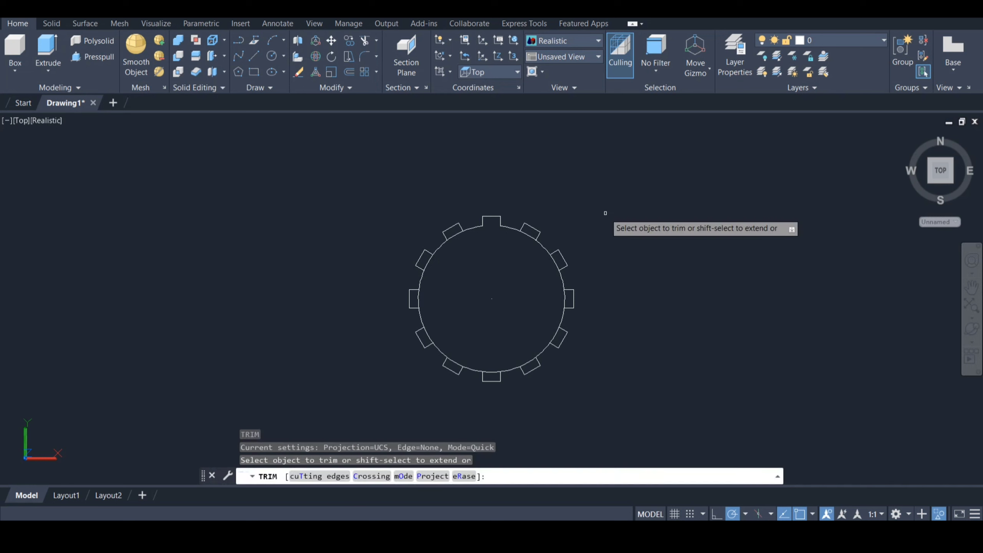
left_click(528, 234)
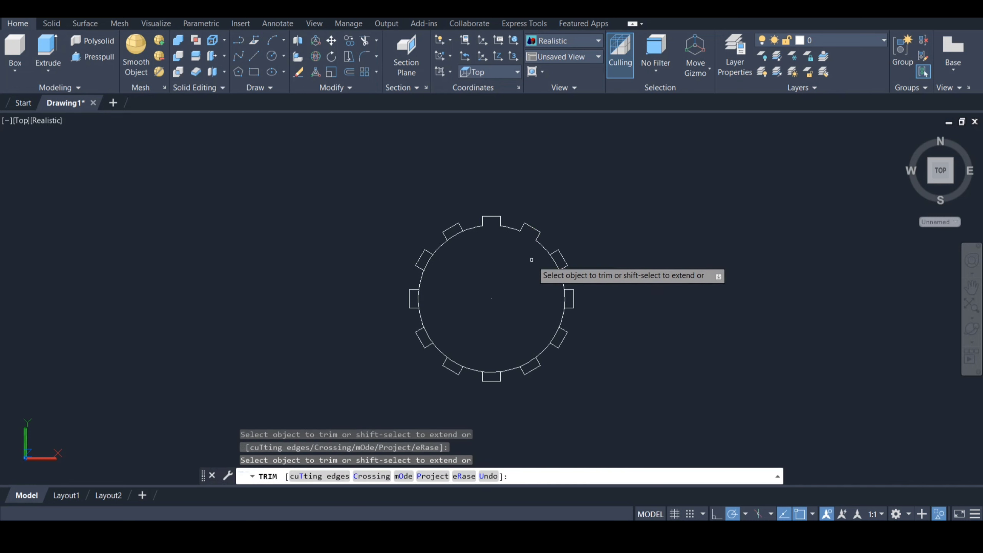
left_click(557, 260)
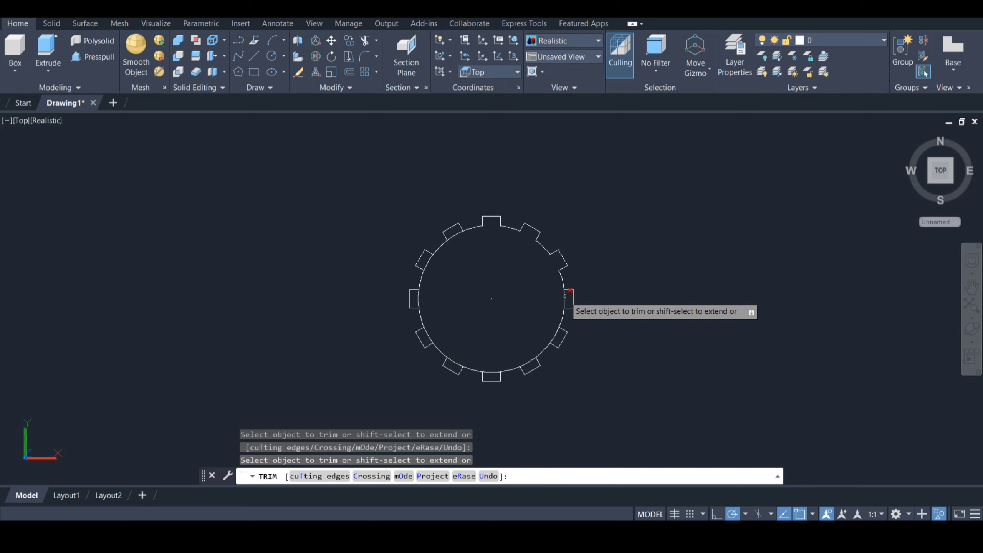
left_click(565, 295)
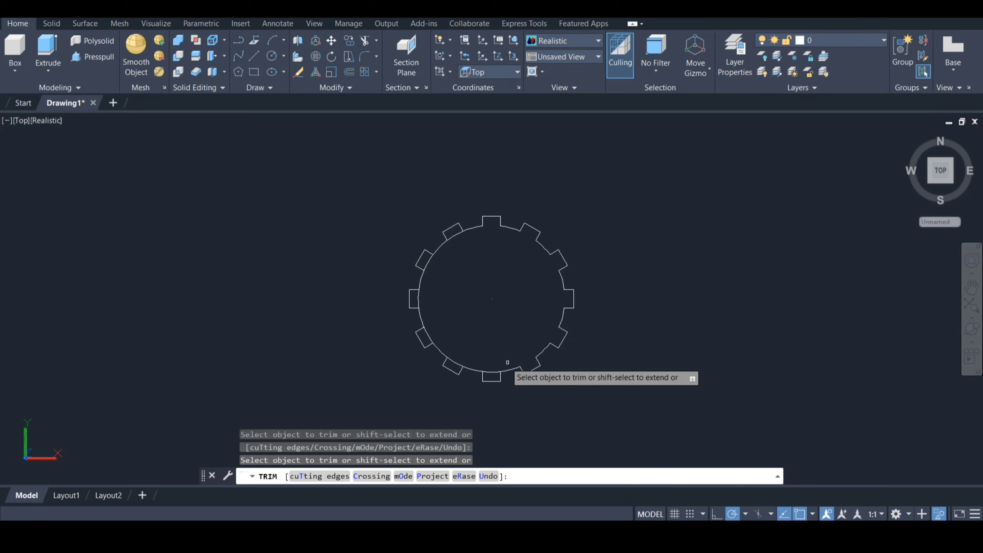
left_click(492, 374)
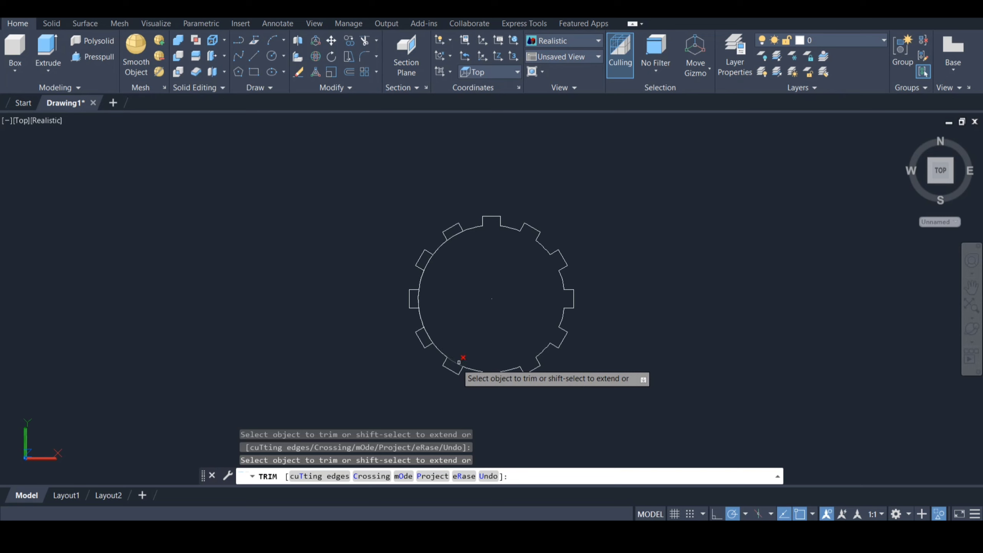
left_click(429, 336)
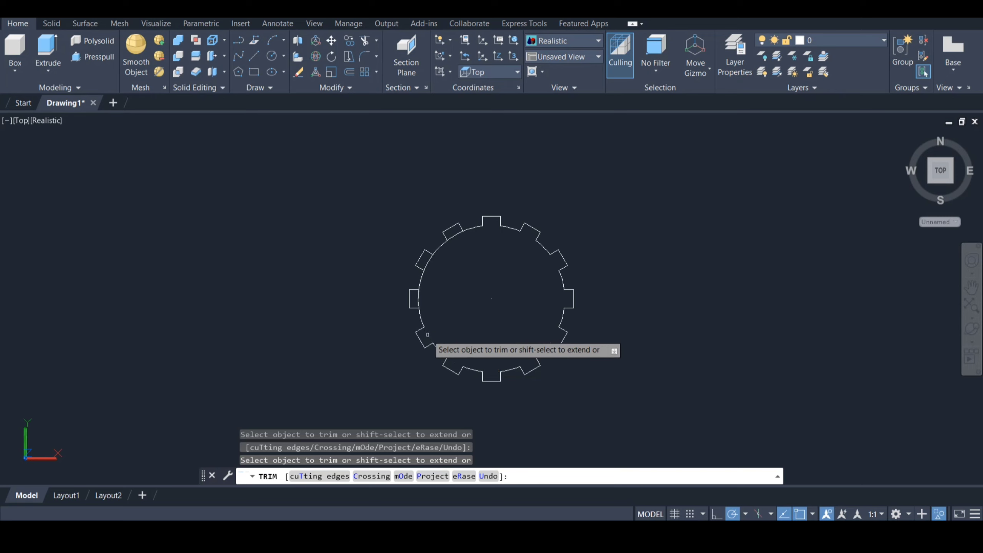
left_click(420, 300)
left_click(428, 260)
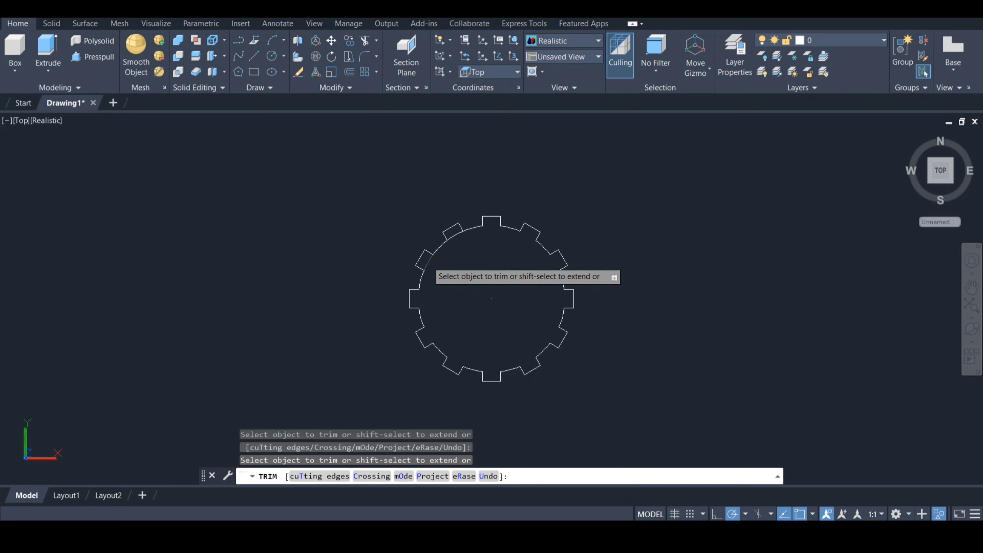
left_click(452, 239)
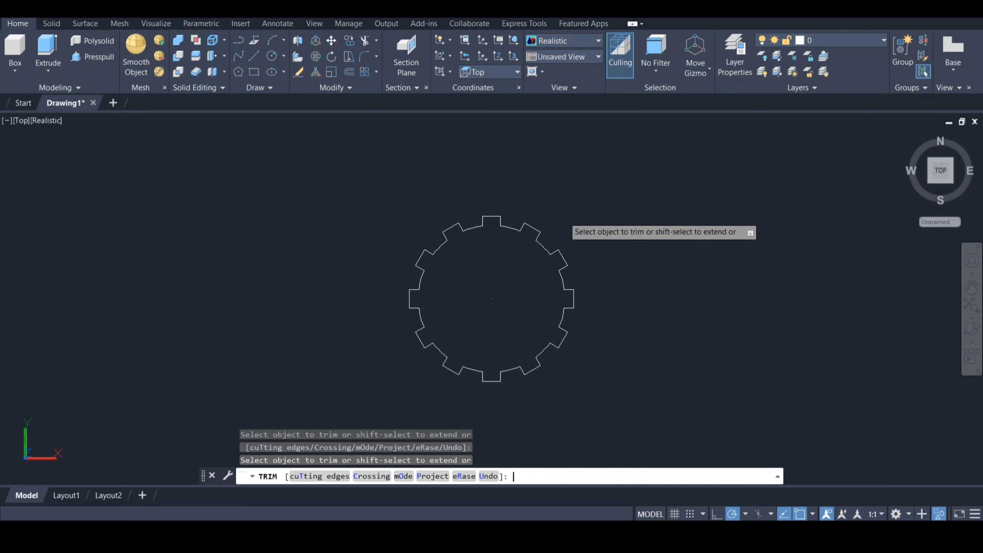
key("Return")
Join all segments of the toothed outline into one polyline and switch to the SW Isometric view.
key("ctrl+a")
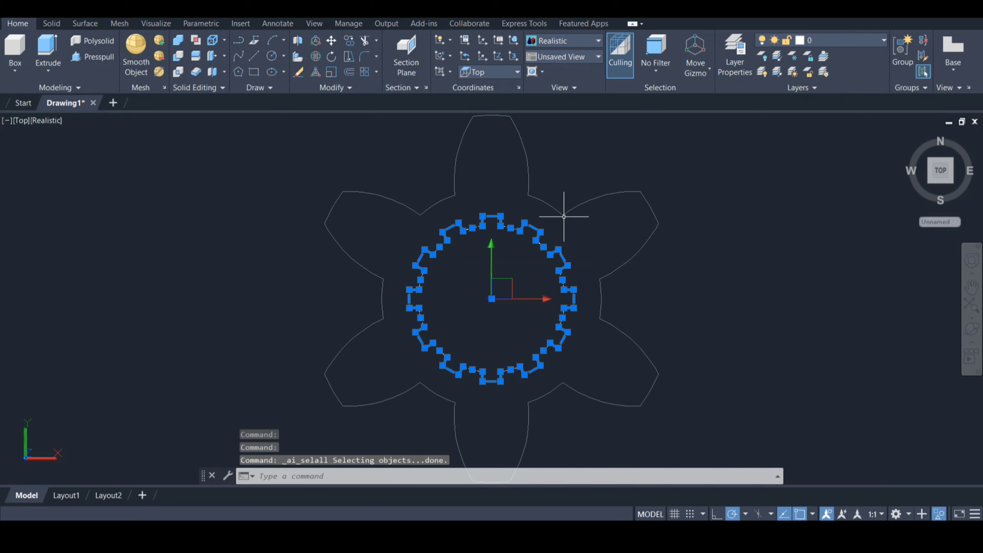
type("j")
key("Return")
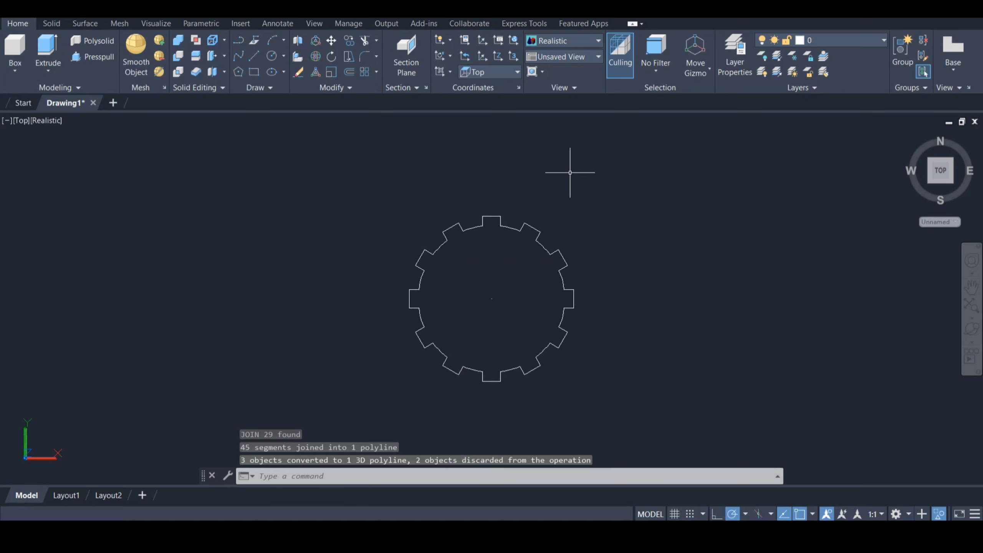
left_click(21, 120)
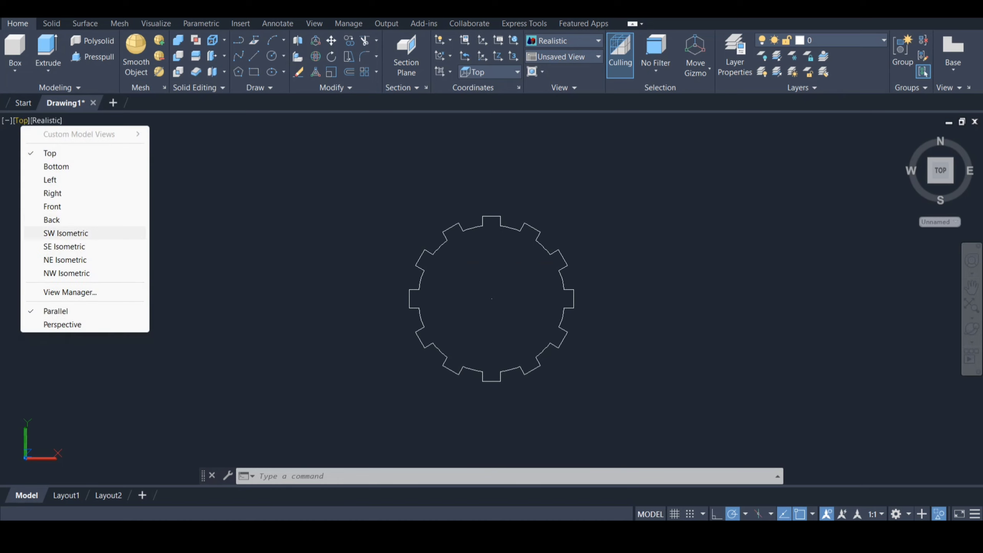
left_click(66, 233)
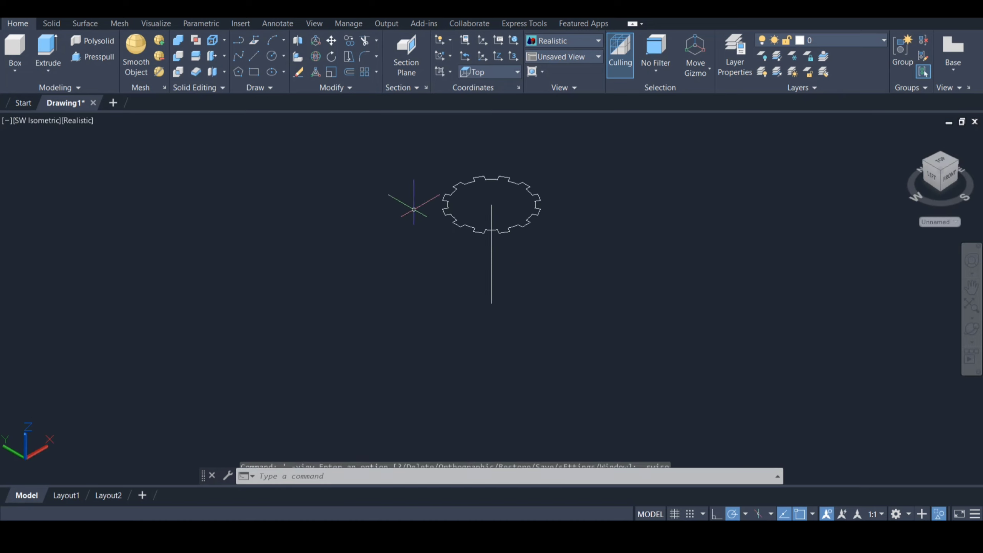
right_click(635, 195)
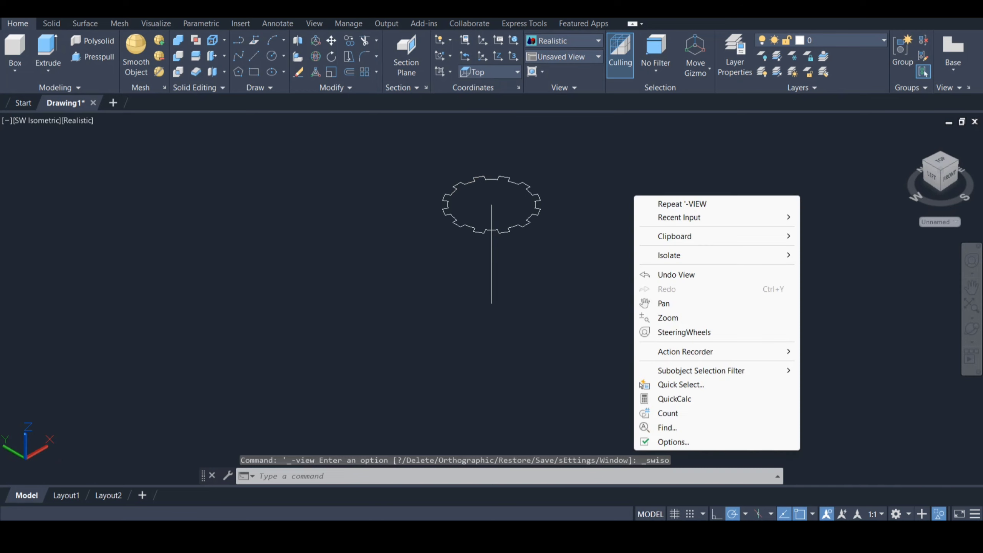
key("Escape")
type("e")
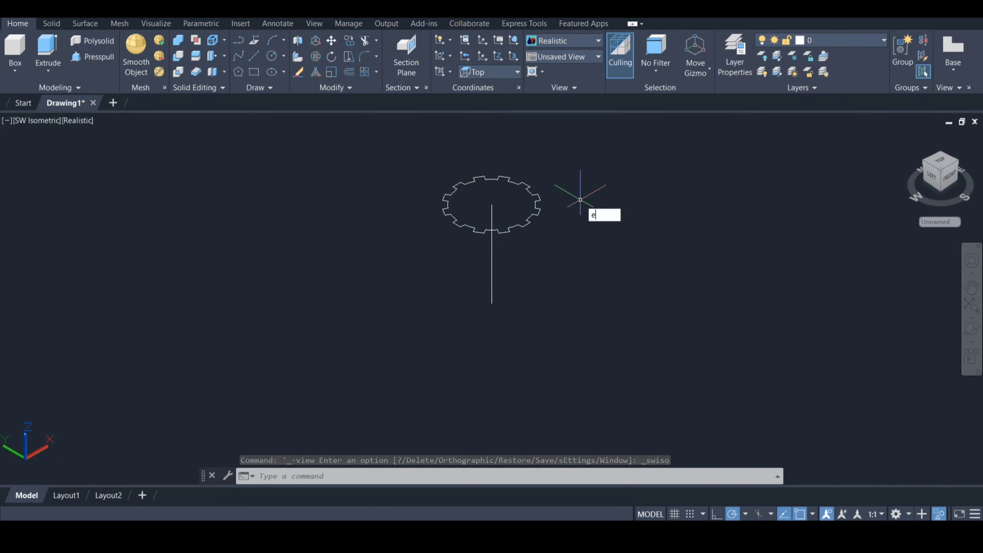
type("xr")
key("Escape")
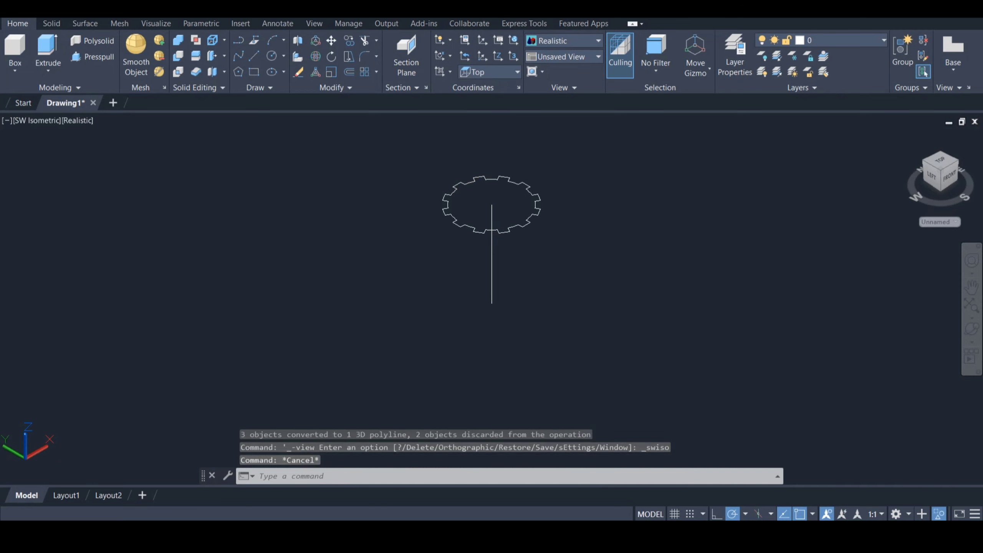
Extrude the 12-tooth profile downward by 20 to form a splined solid.
type("ext")
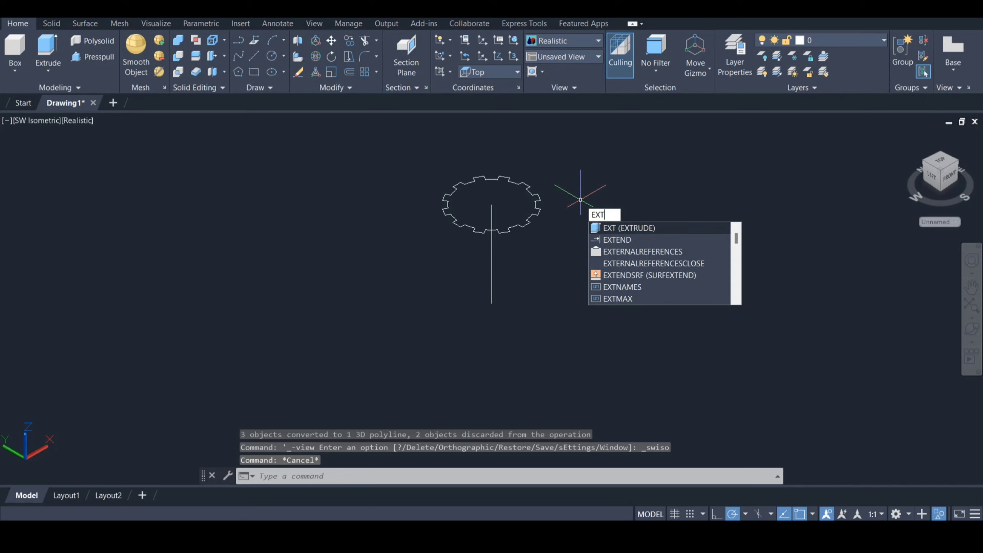
key("Return")
left_click(540, 210)
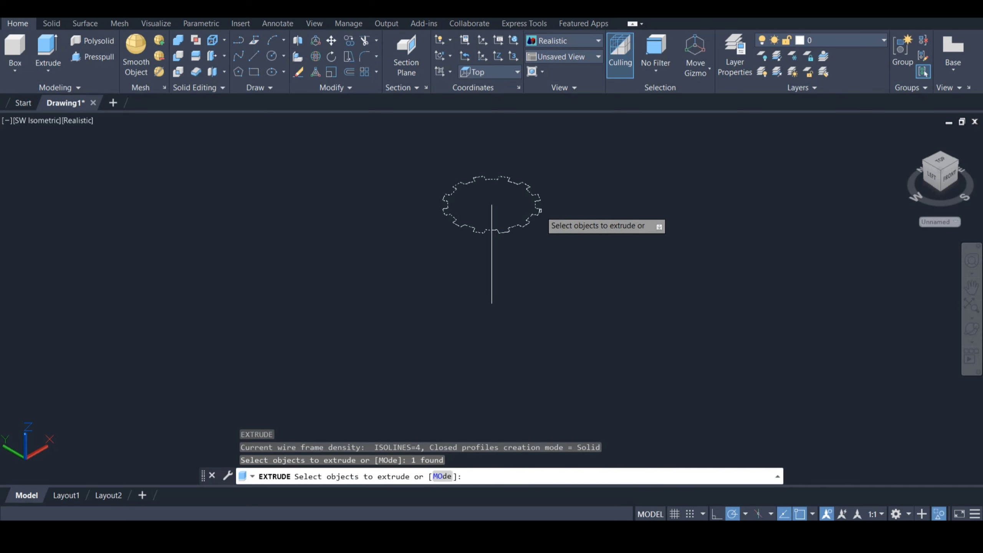
key("Return")
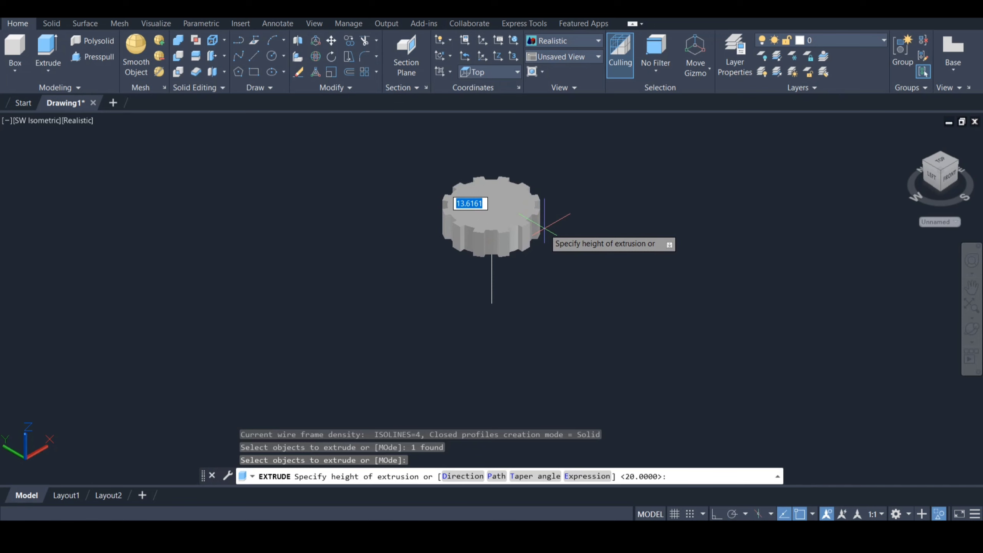
type("20")
key("Return")
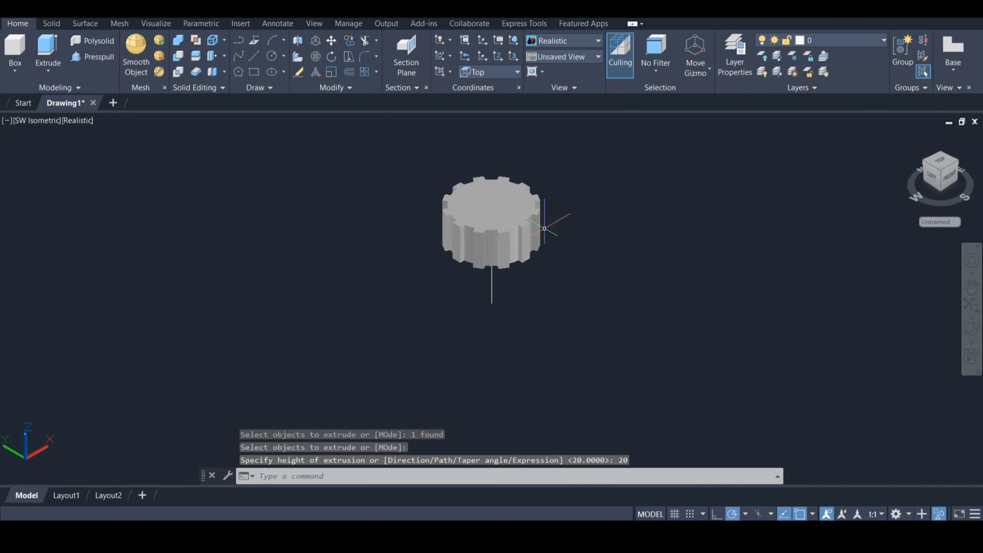
End object isolation so that the hidden gear and shaft solids are shown again.
right_click(603, 205)
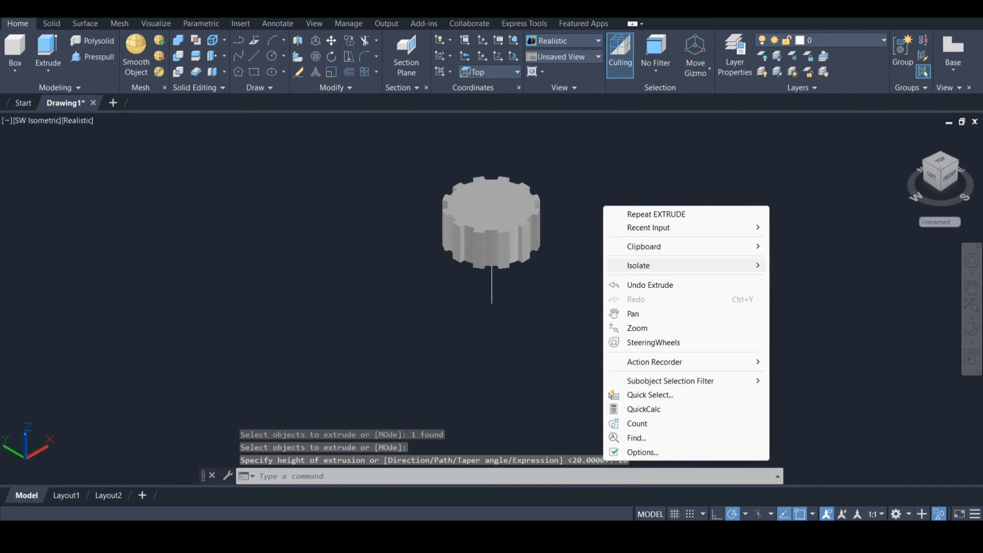
mouse_move(658, 266)
left_click(804, 295)
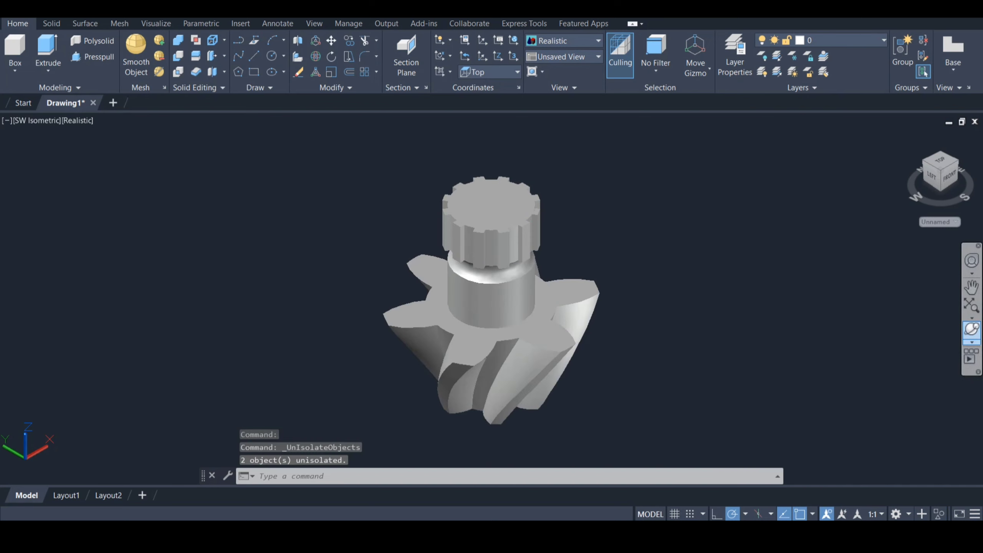
Draw a circle of radius 20 centred on the flat end face of the splined solid.
left_click(972, 330)
left_click_drag(492, 205, 535, 307)
key("Escape")
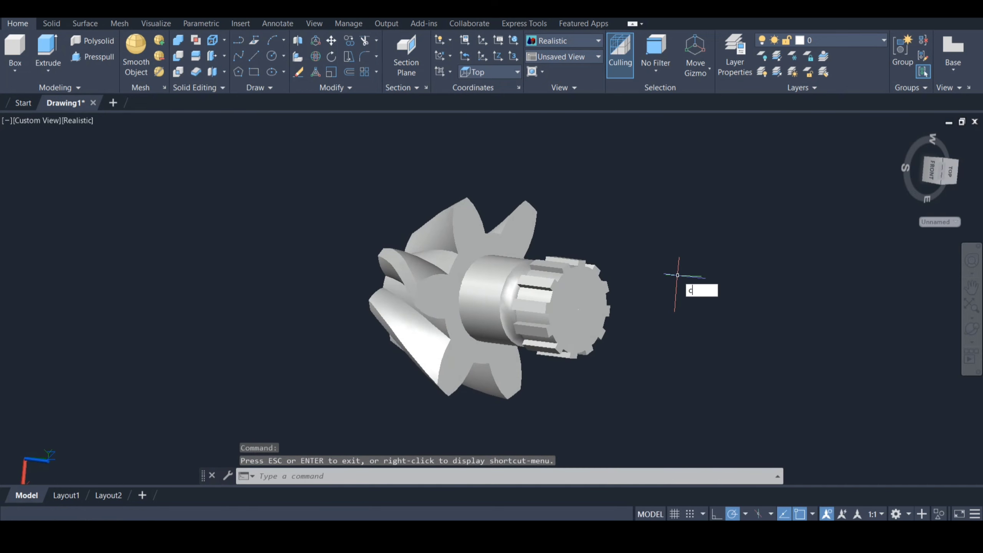
type("c")
key("Return")
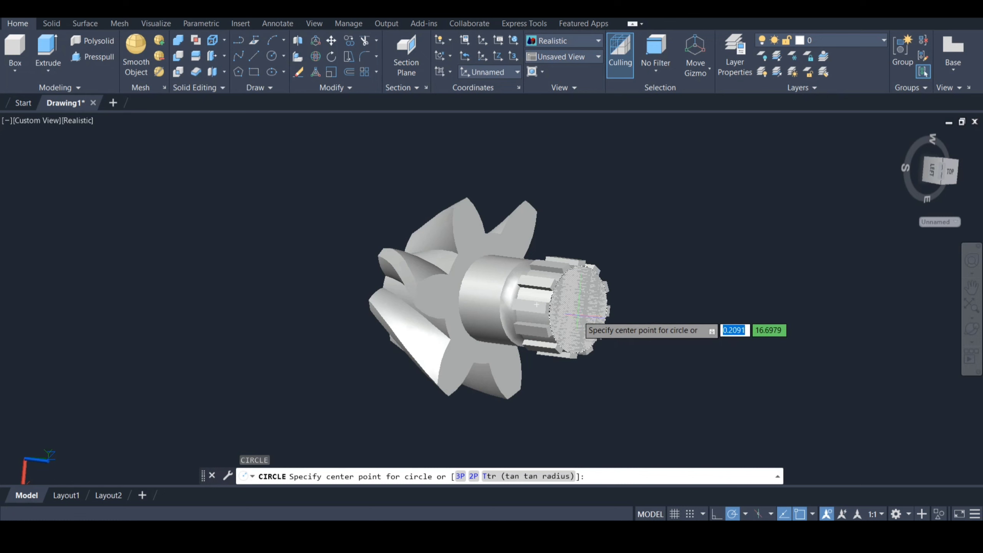
left_click(579, 310)
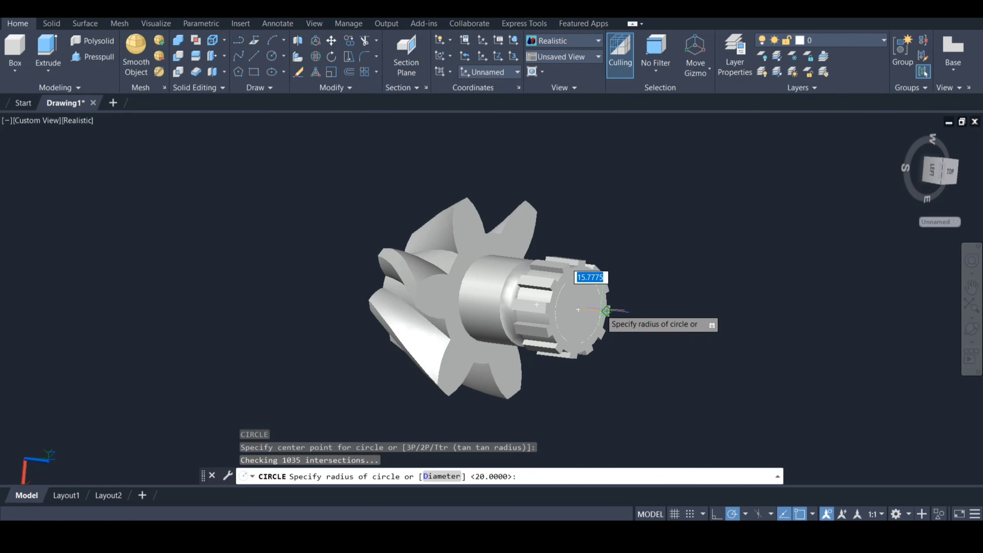
type("20")
key("Return")
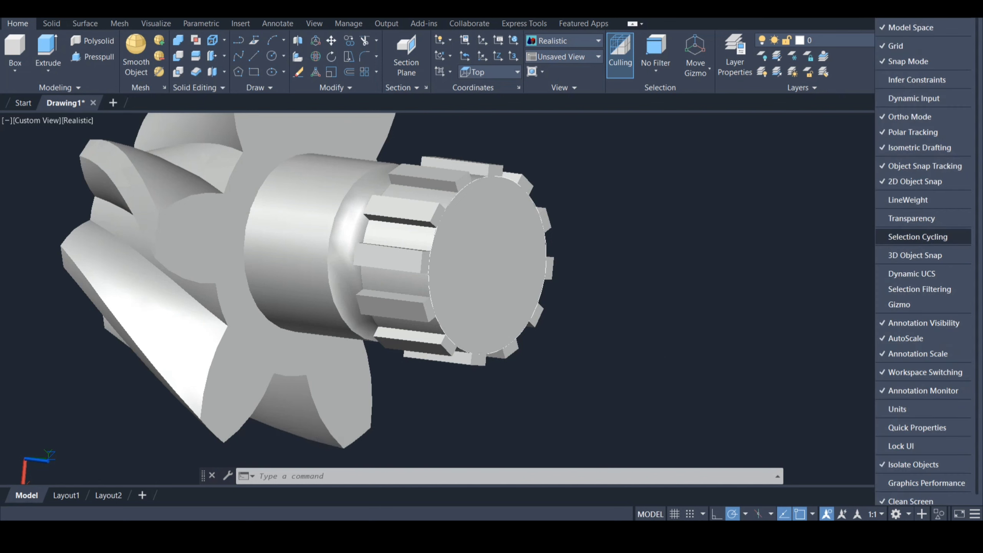
Turn on selection cycling so that overlapping objects can be picked individually.
left_click(918, 237)
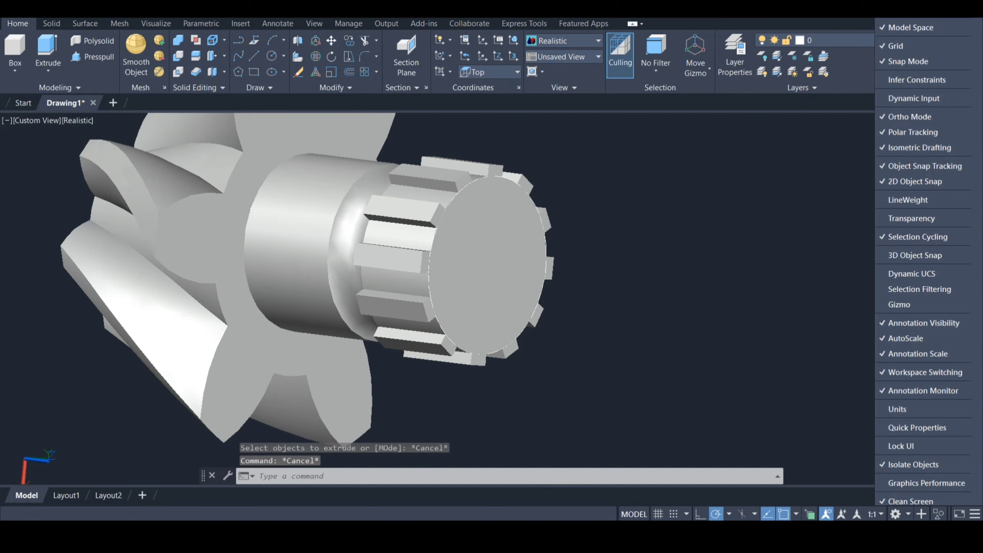
left_click(861, 312)
key("Escape")
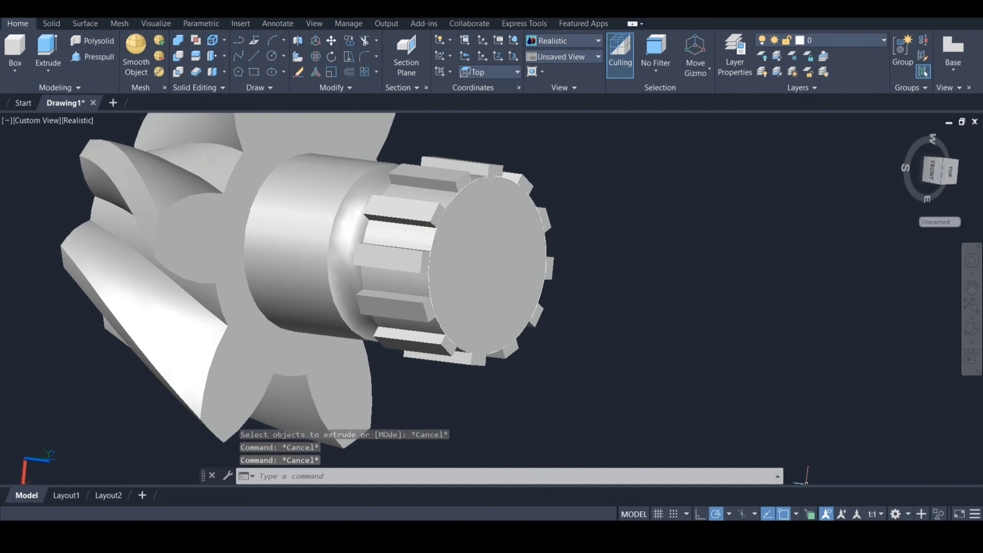
key("ctrl+w")
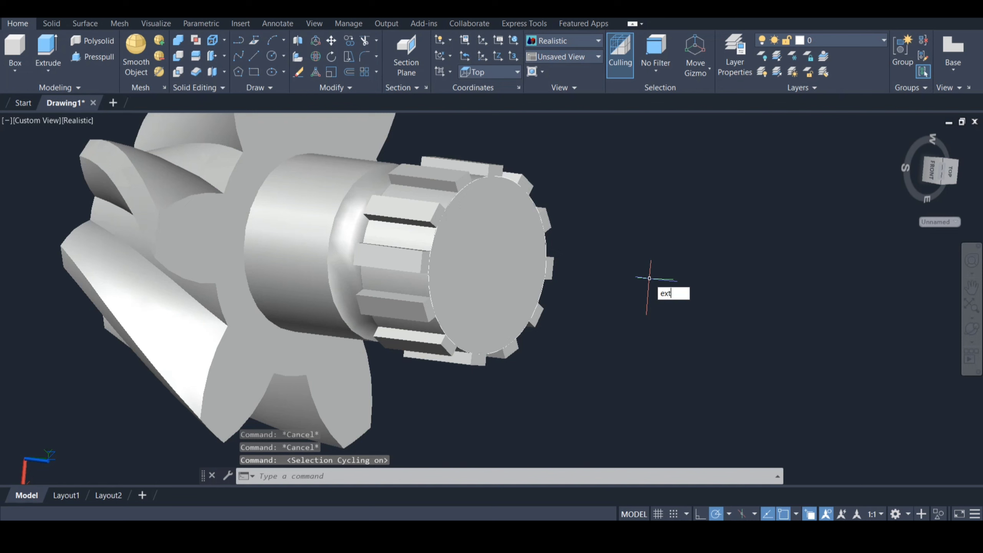
Extrude the radius 20 circle outward from the splined end by 50.
key("Return")
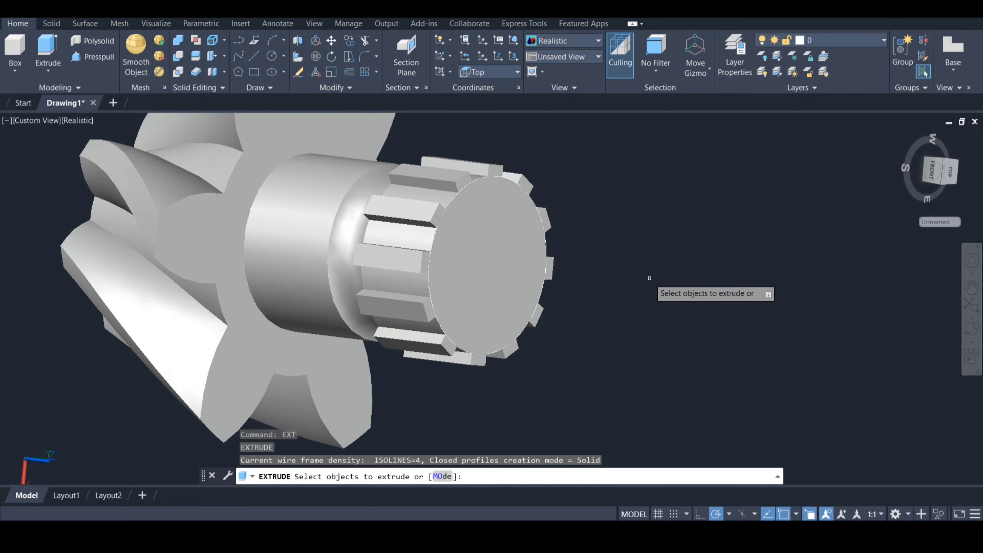
left_click(542, 290)
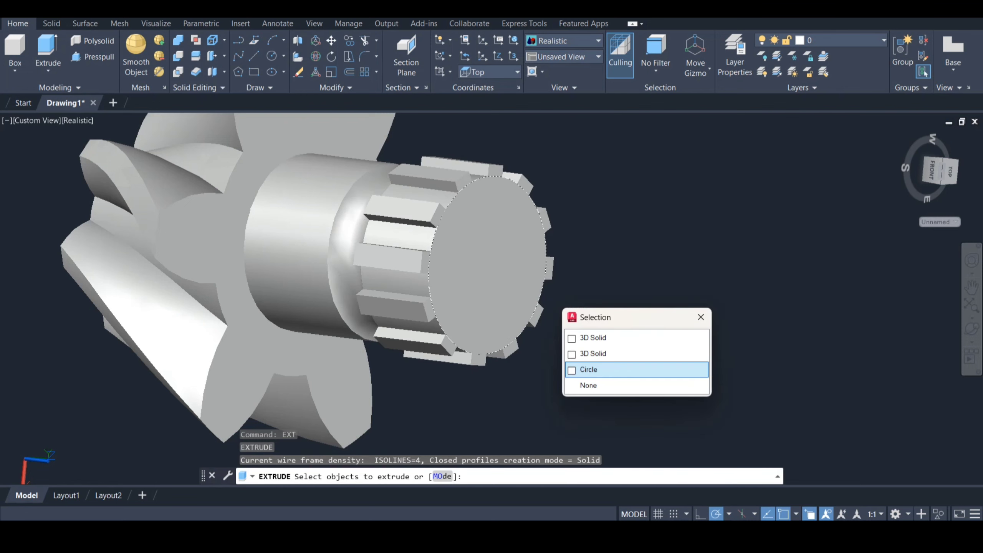
left_click(604, 369)
key("Return")
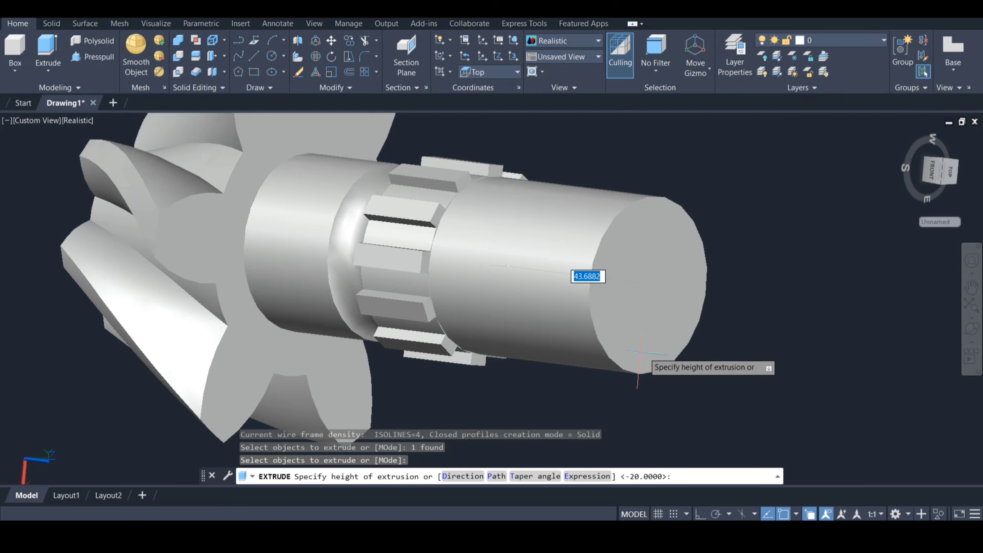
key("Return")
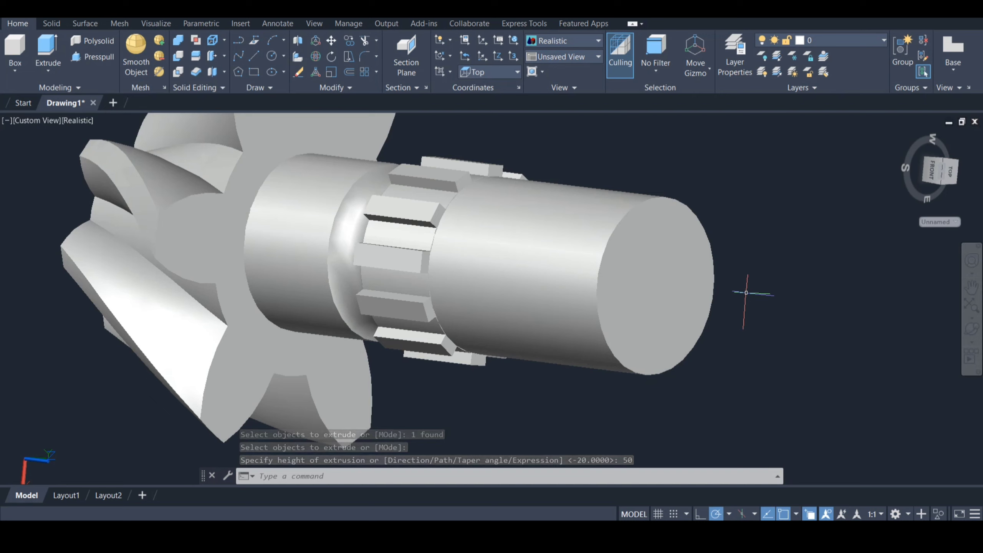
Draw a circle of radius 6 at the centre of the extended shaft's end face.
type("c")
key("Return")
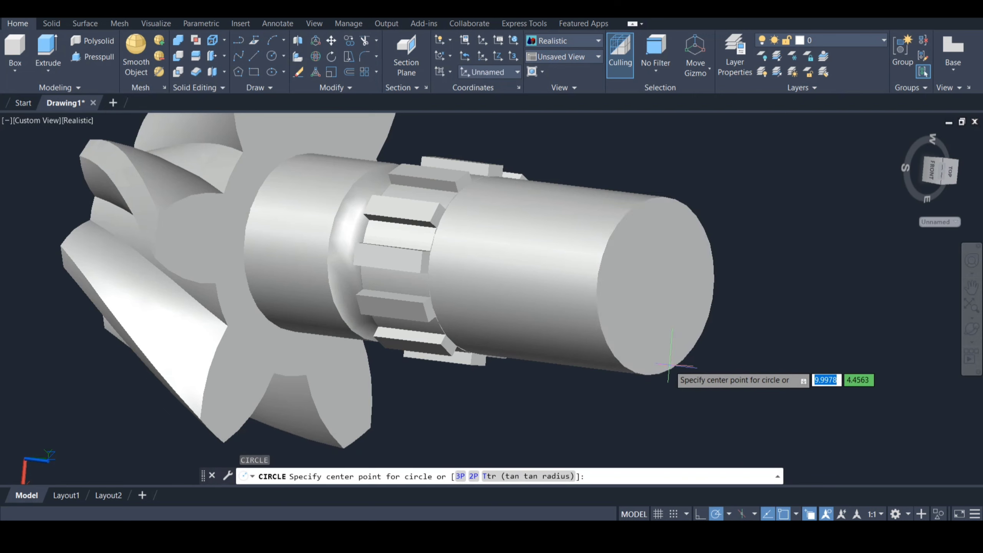
left_click(656, 286)
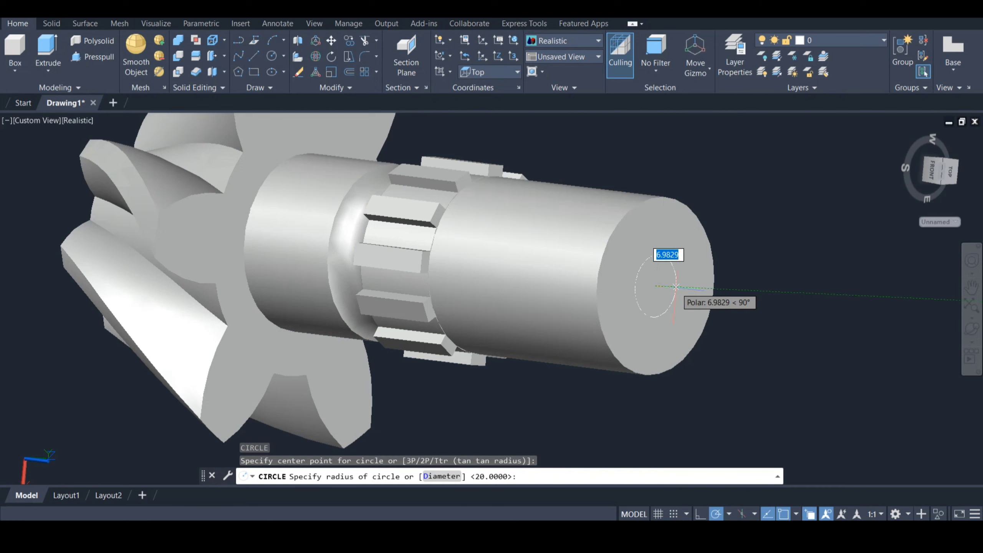
type("6")
key("Return")
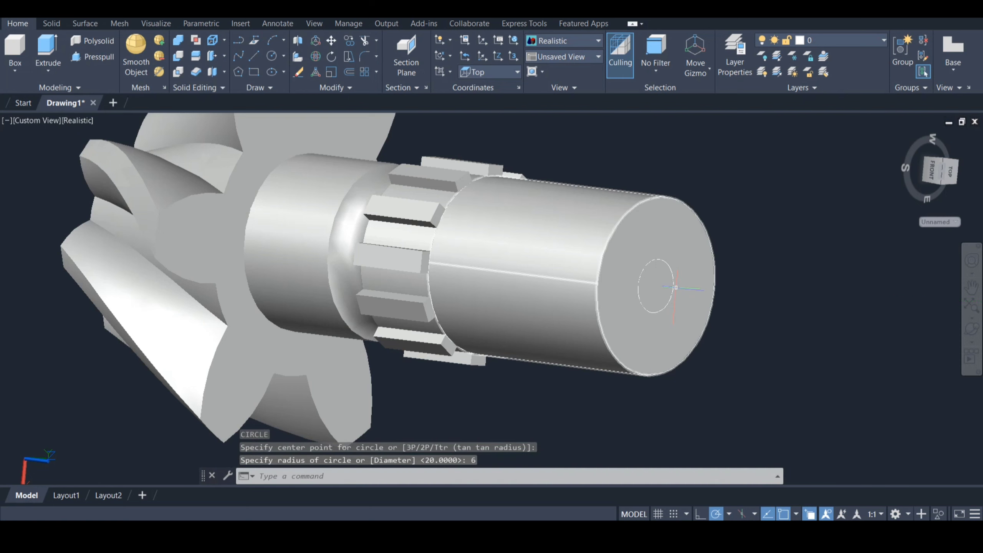
Extrude the radius 6 circle back through the shaft and out past the gear's far side, about 187 long.
type("ext")
key("Return")
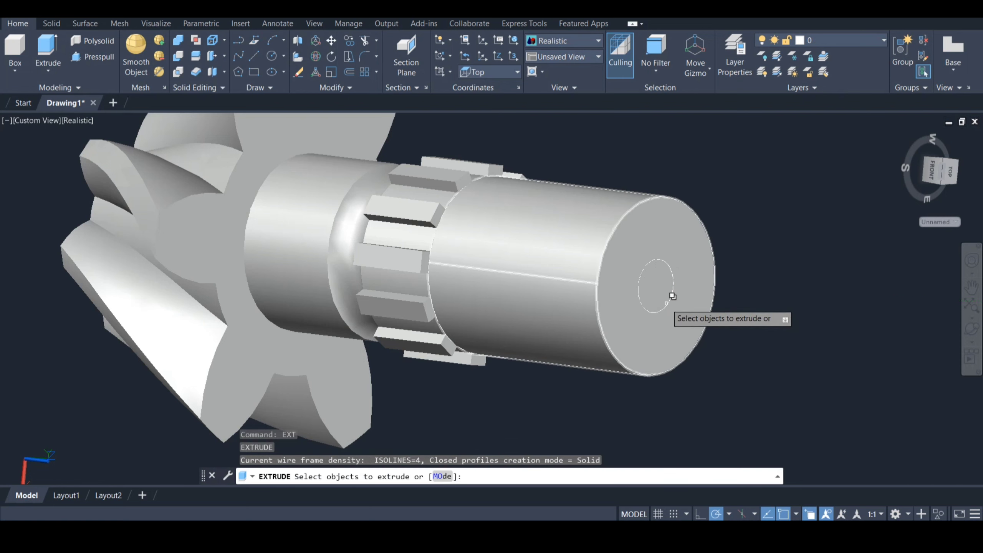
left_click(686, 315)
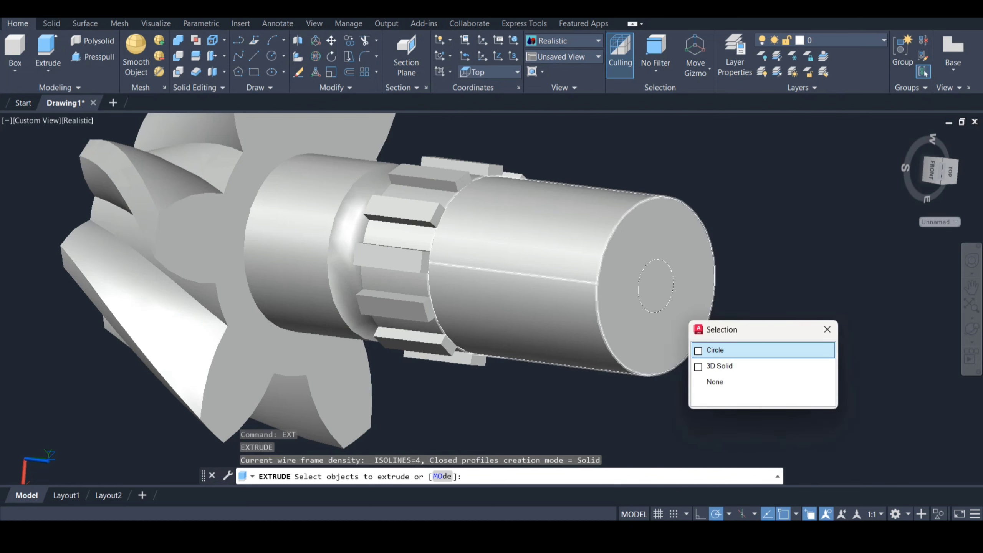
left_click(755, 350)
key("Return")
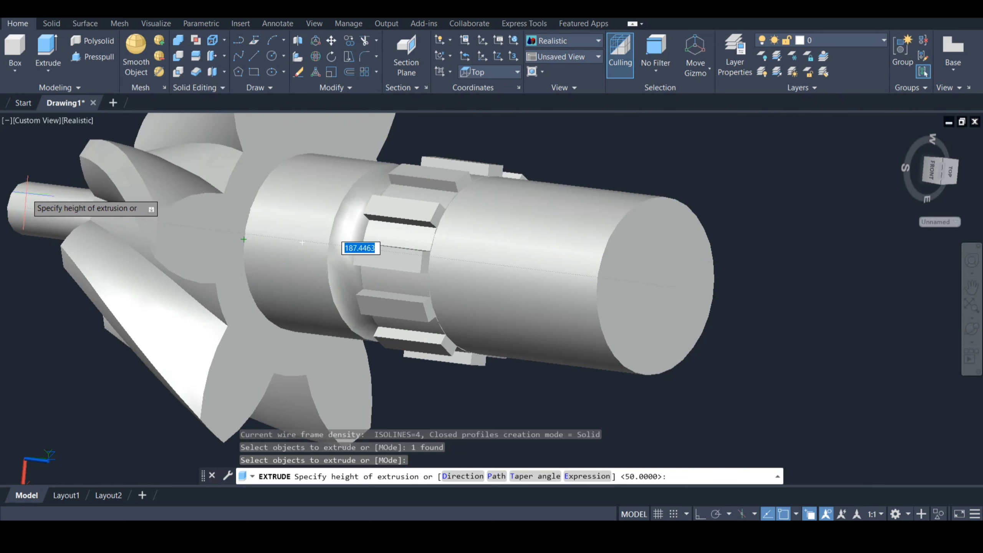
left_click(39, 199)
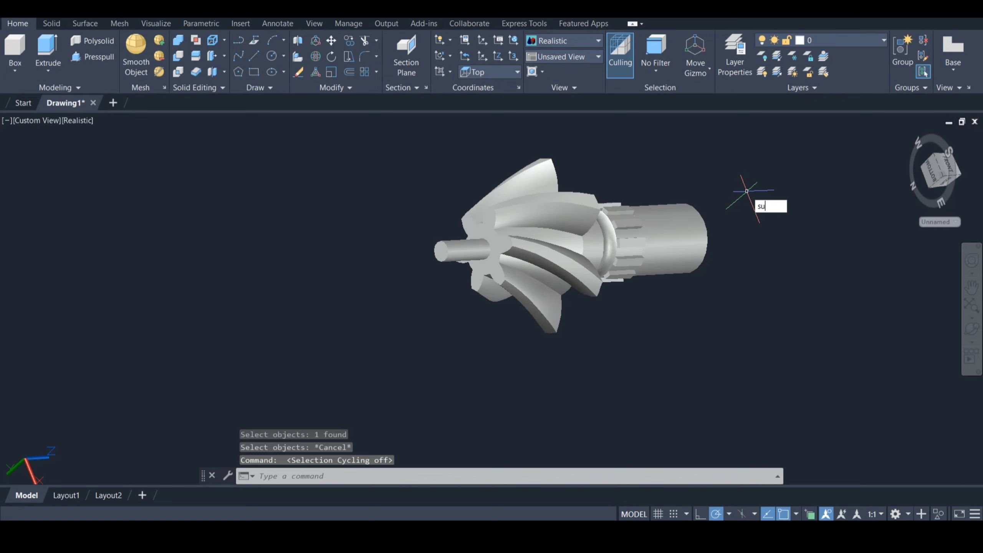
Union the helical gear, the stepped shaft, the splined solid and the outer shaft cylinder into one solid.
key("Escape")
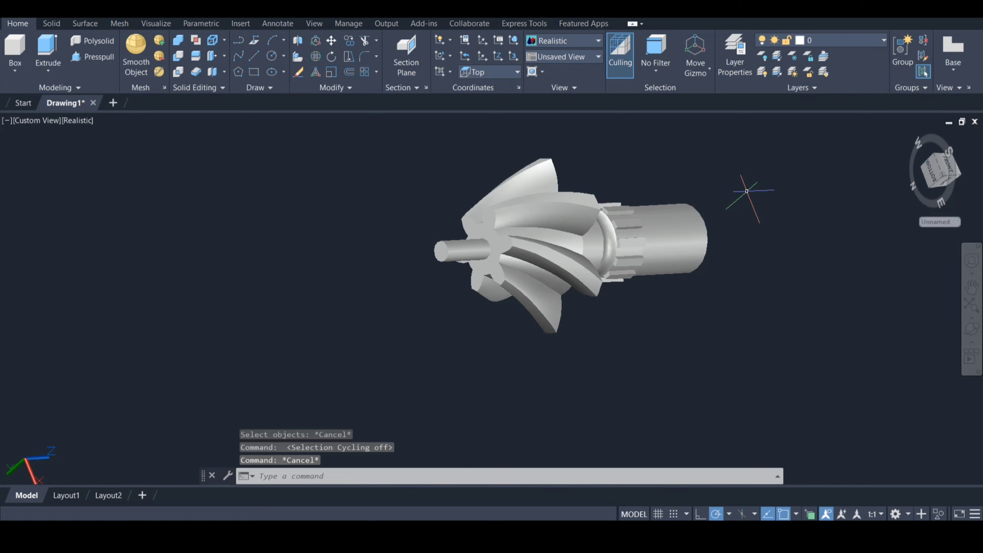
type("uni")
key("Return")
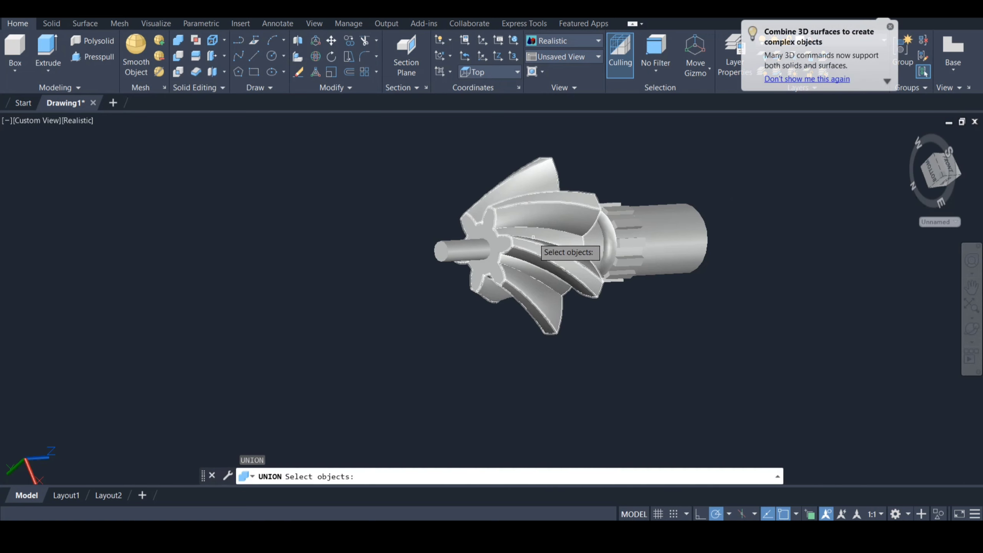
left_click(533, 237)
left_click(598, 248)
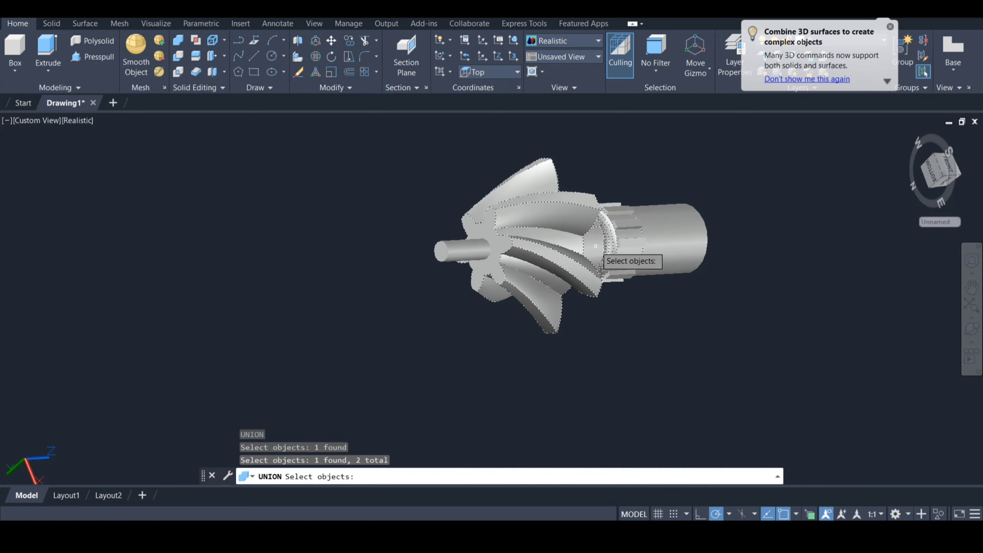
left_click(631, 240)
left_click(699, 217)
key("Return")
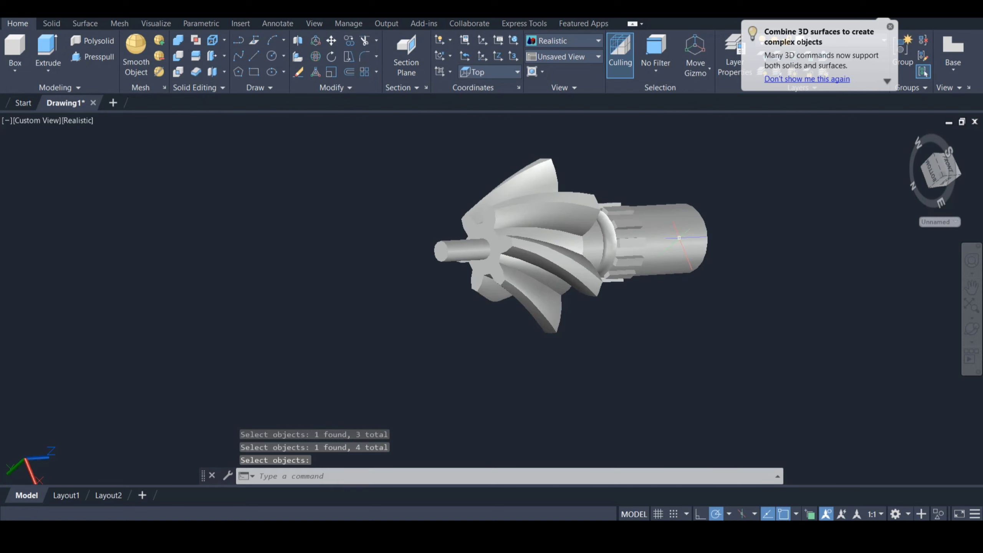
Subtract the thin central cylinder from the united gear and shaft to bore a through hole.
type("su")
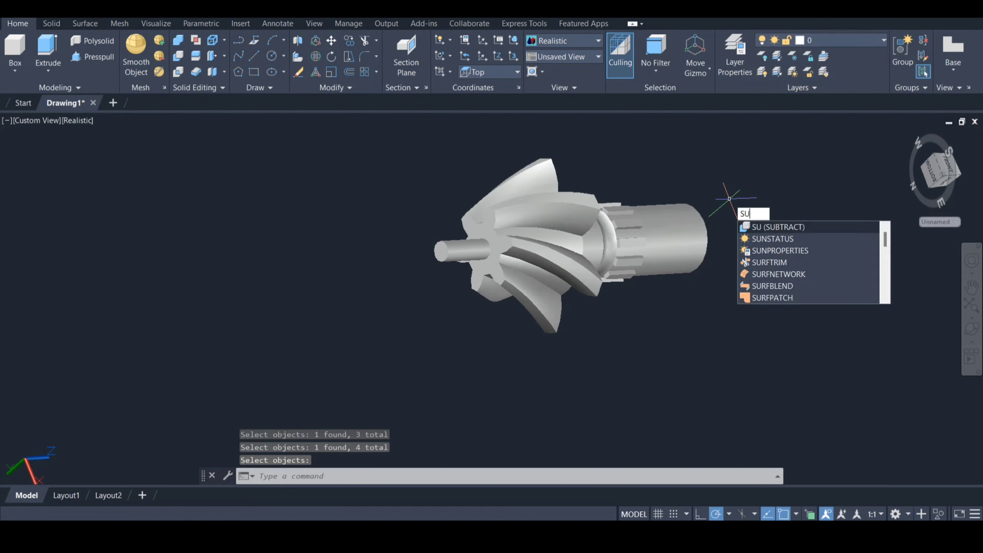
key("Return")
left_click(574, 224)
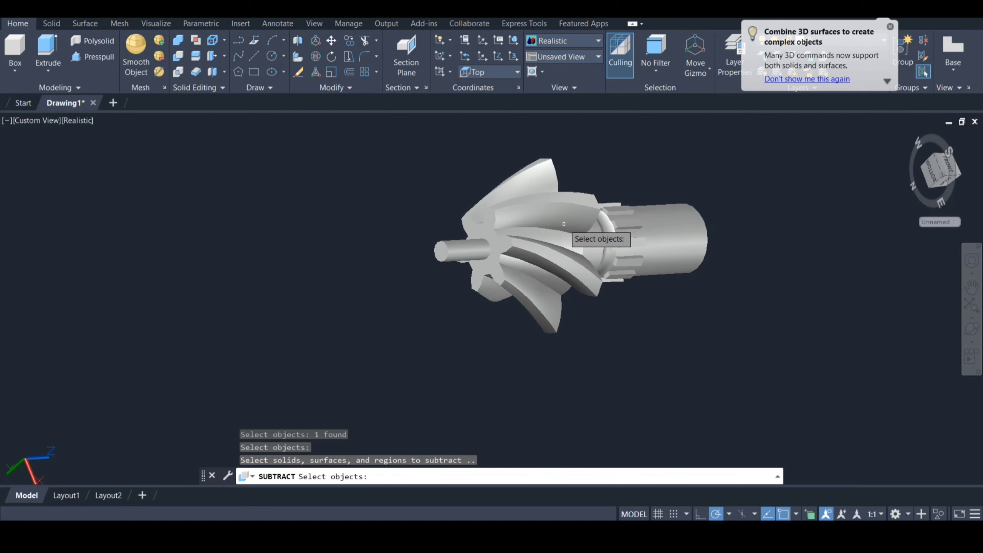
key("Return")
left_click(469, 244)
key("Return")
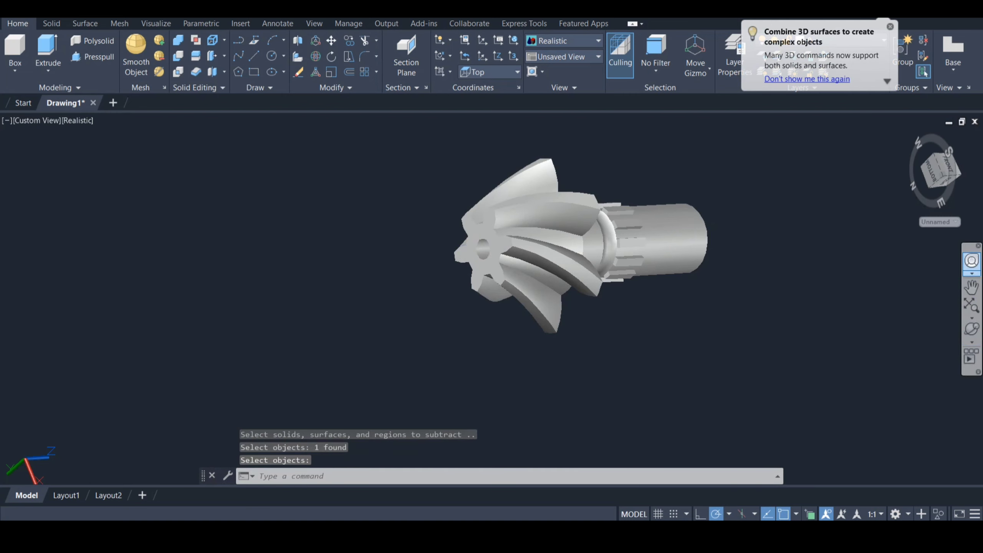
Orbit the view around to face the bored end of the shaft.
left_click(971, 260)
left_click(603, 220)
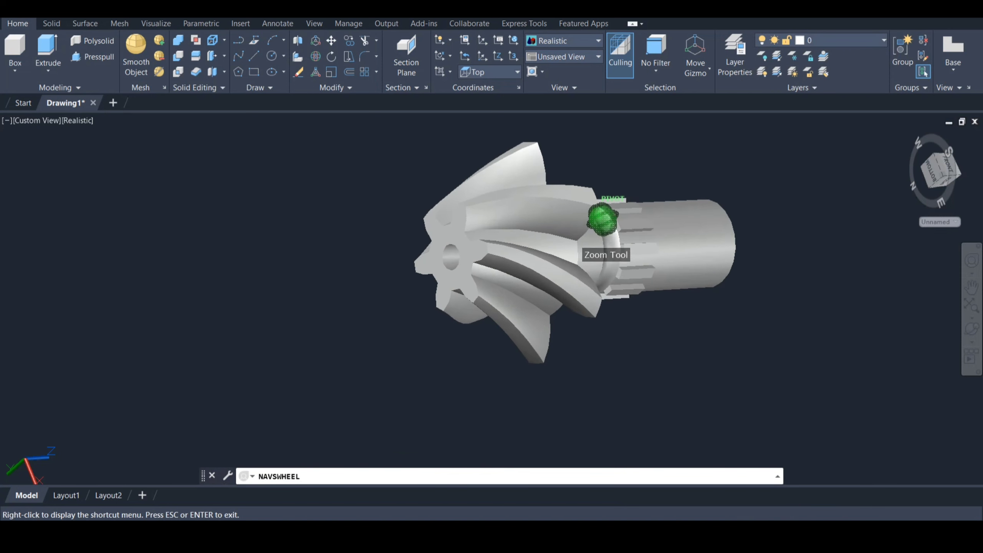
key("Escape")
middle_click_drag(602, 220, 405, 232, "ctrl+shift")
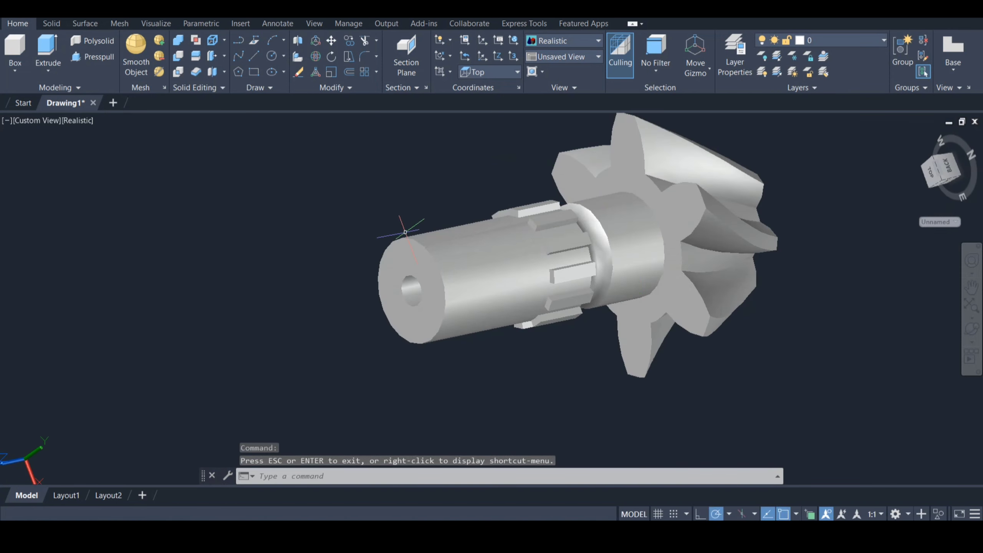
type("xh")
key("Escape")
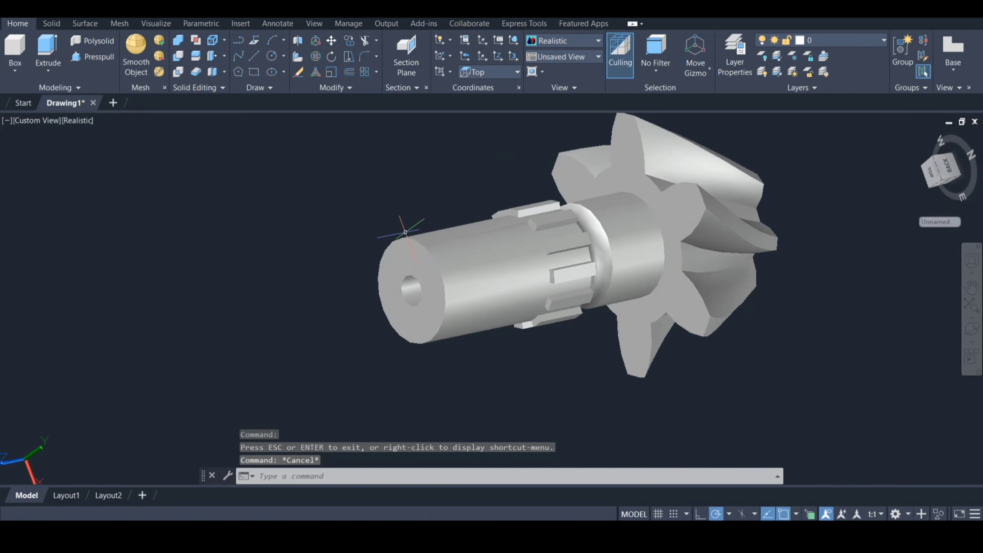
type("cg")
key("Escape")
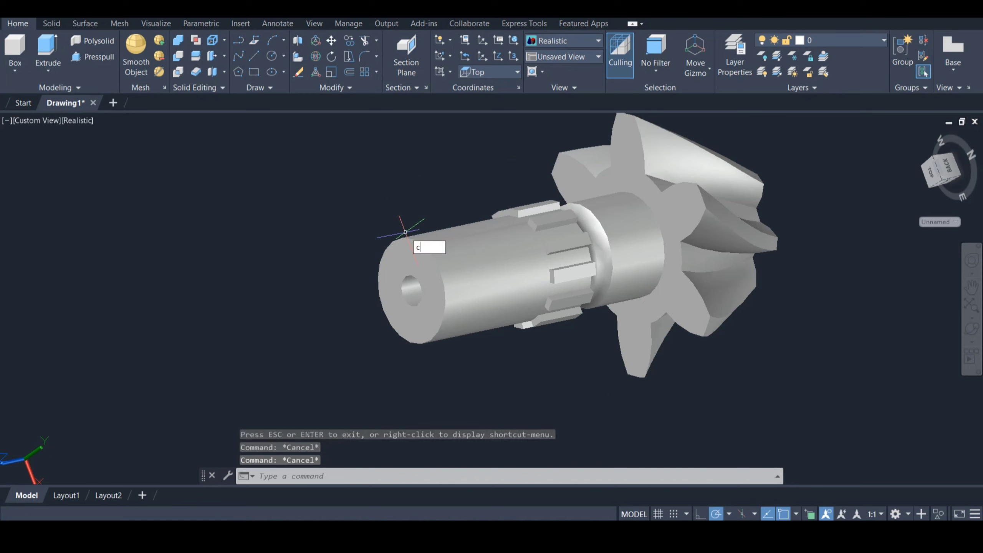
key("Escape")
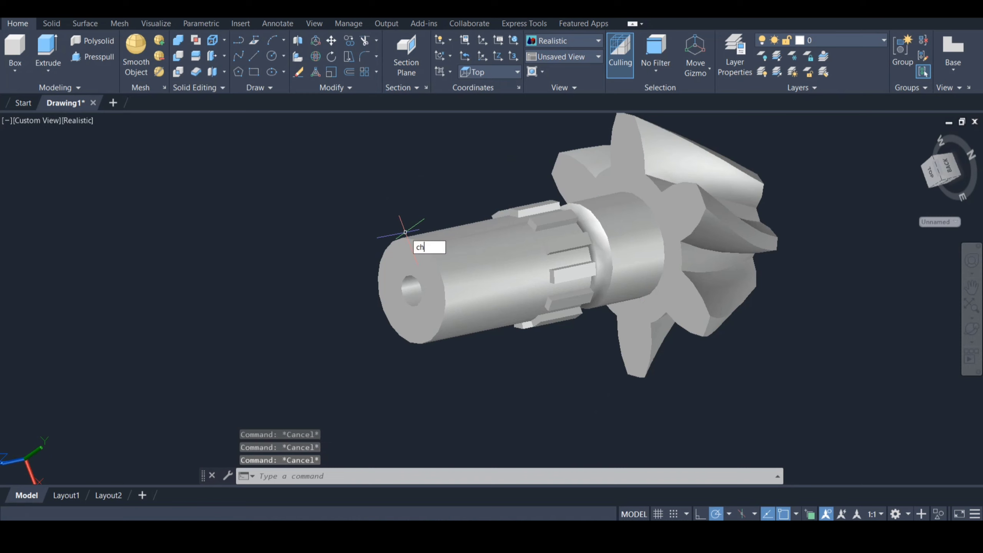
Chamfer the outer circular edge at the shaft's free end with both distances set to 1, using the CHAMFEREDGE command.
key("Down")
key("Down")
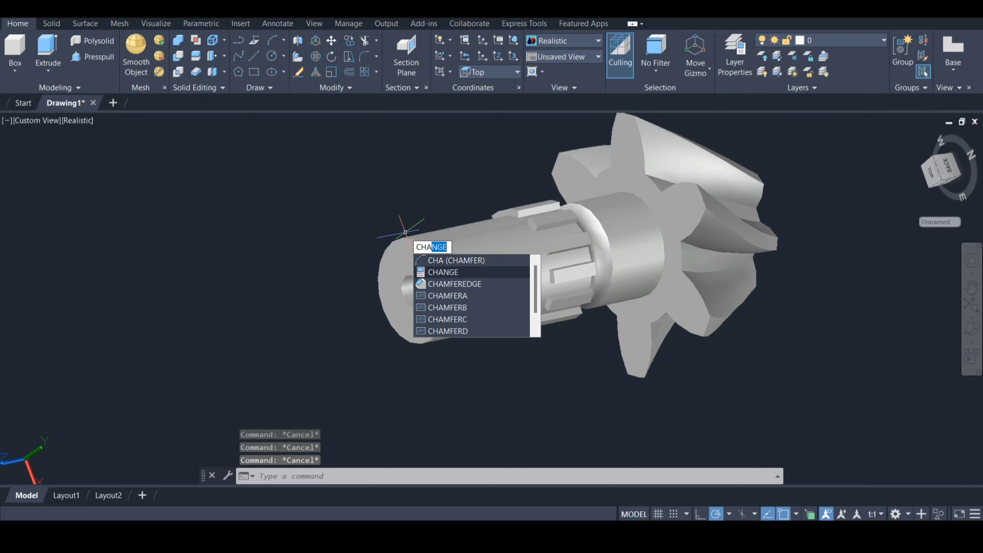
key("Return")
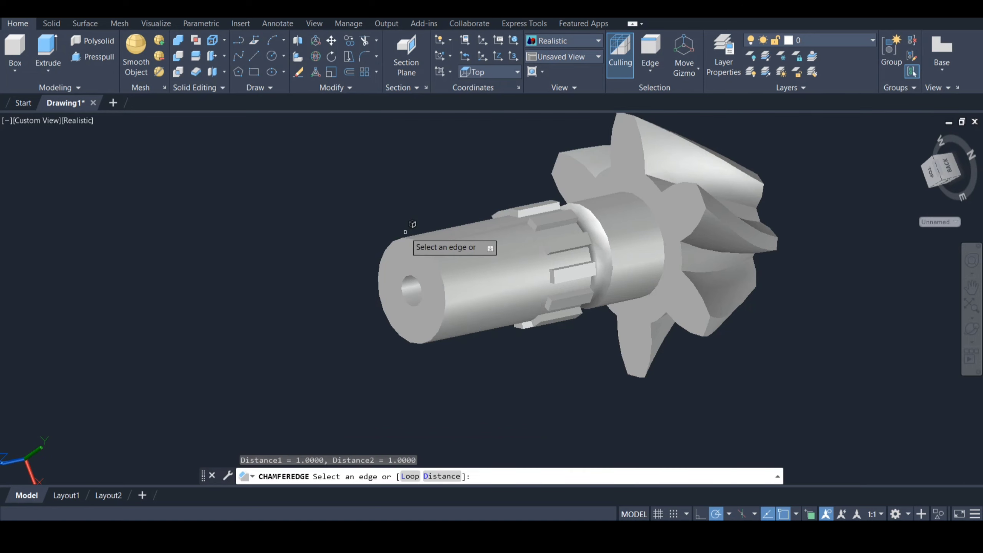
type("d")
key("Return")
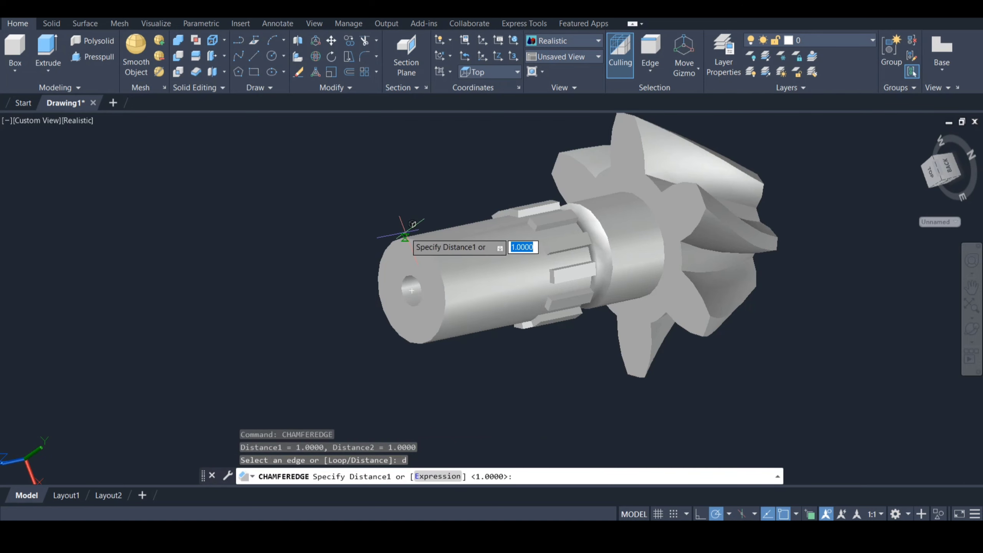
type("1")
key("Return")
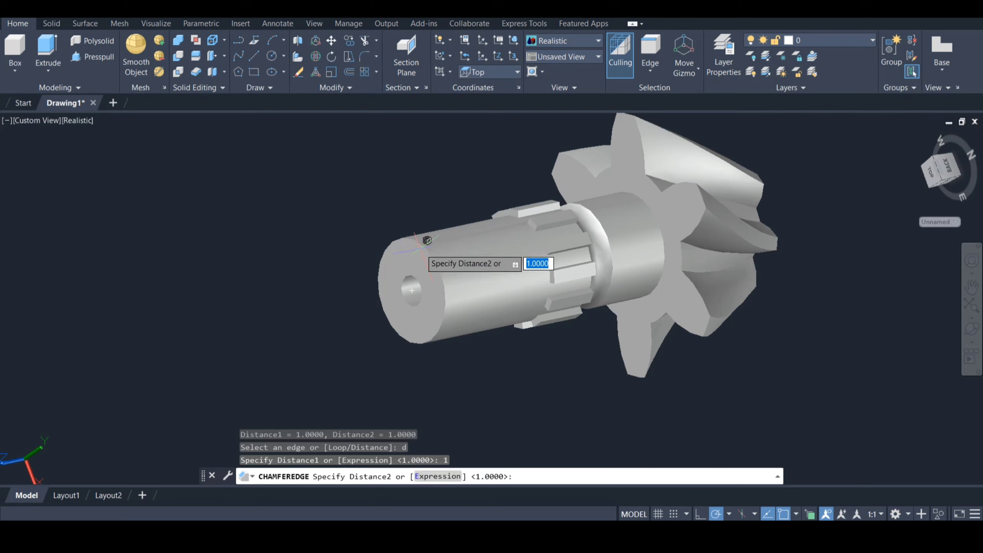
key("Return")
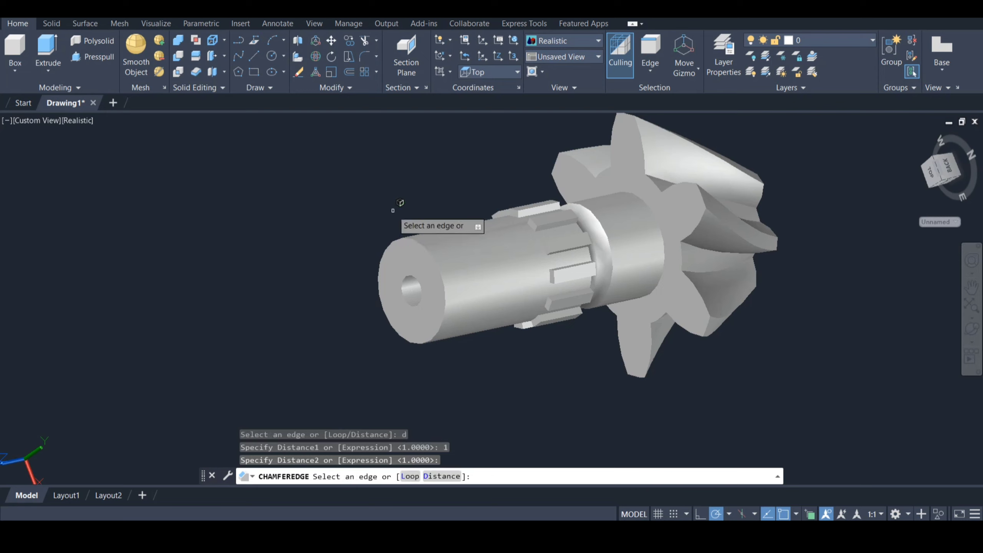
left_click(406, 237)
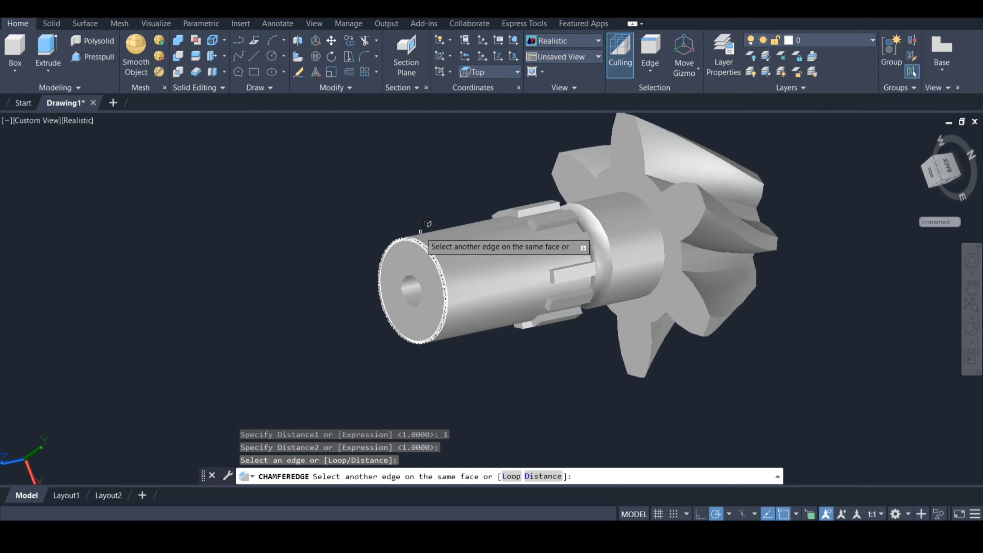
key("Return")
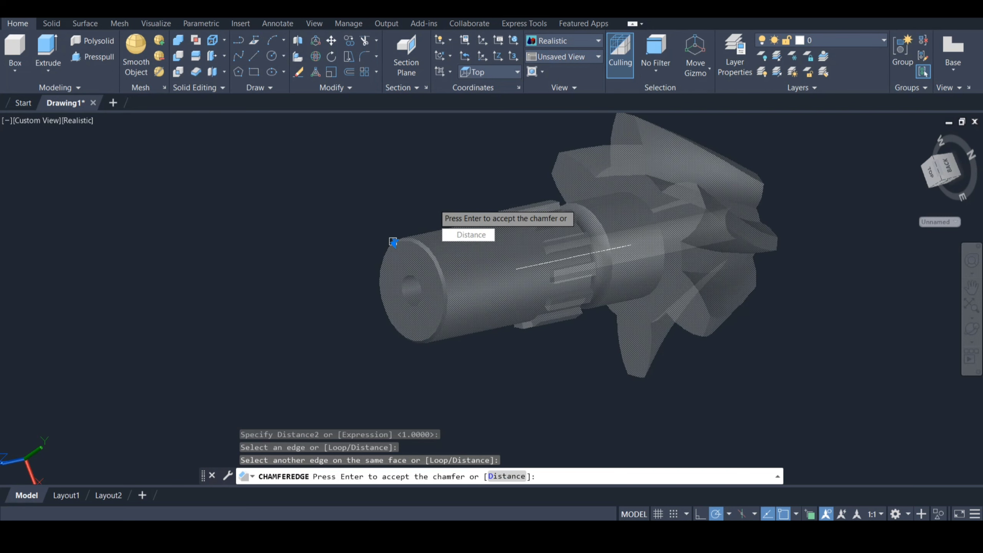
key("Return")
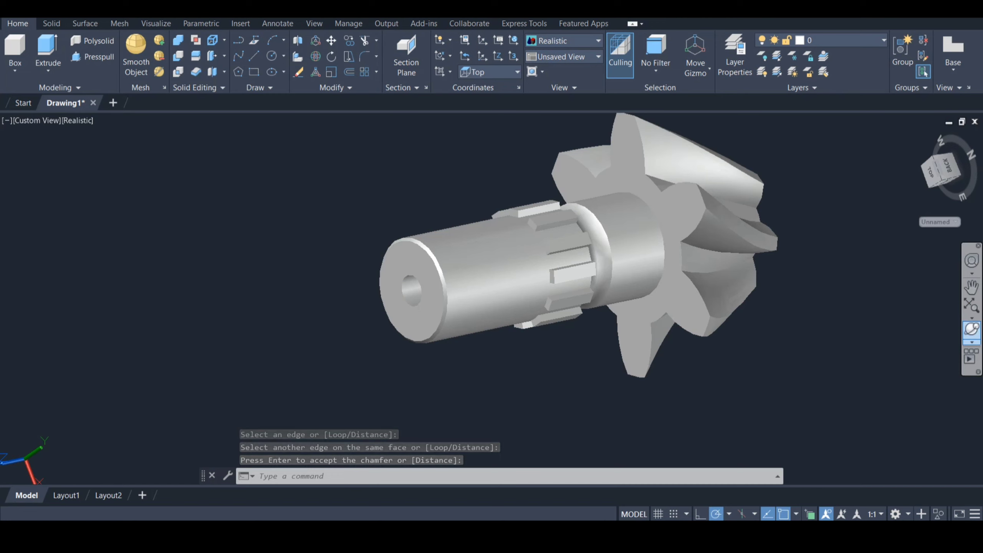
Apply the pale blue "Fla...lue" Metallic Paint material listed just after "Fla...rey" in the Autodesk Library to the whole gear shaft.
left_click(972, 329)
left_click_drag(419, 279, 565, 240)
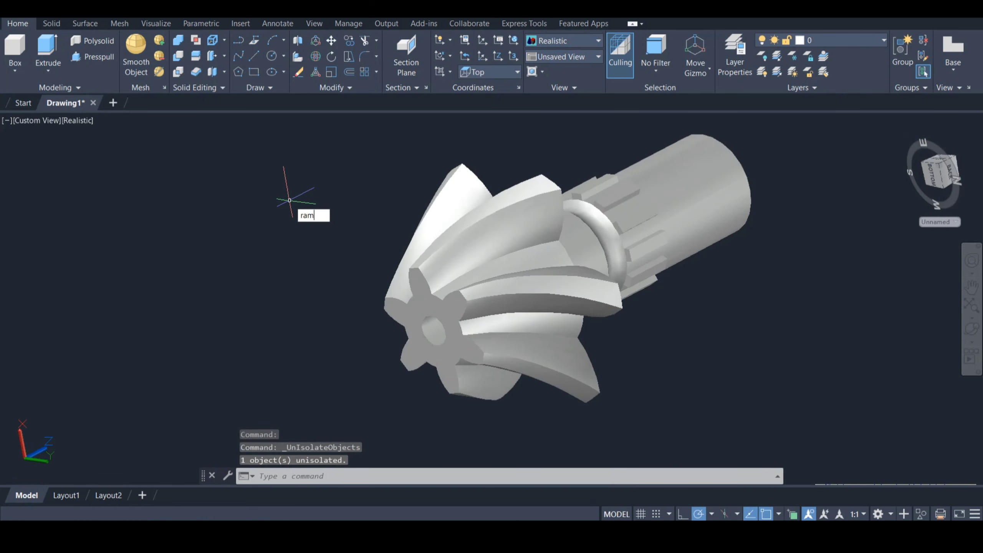
key("Escape")
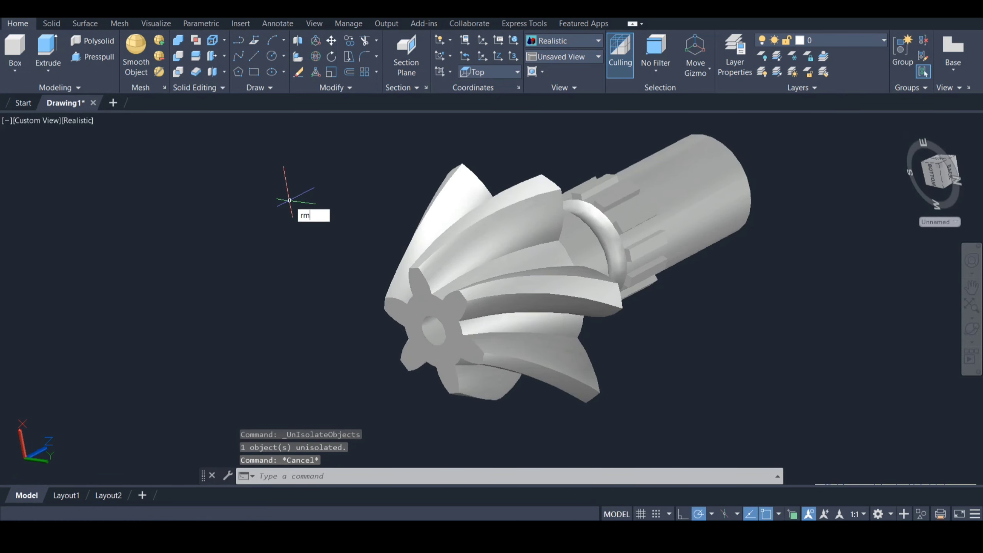
key("Return")
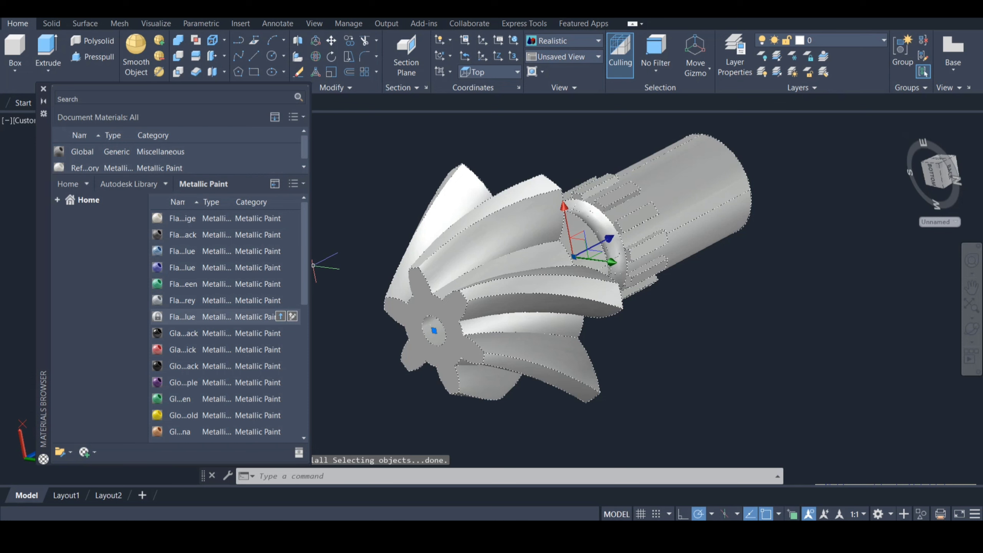
left_click(281, 317)
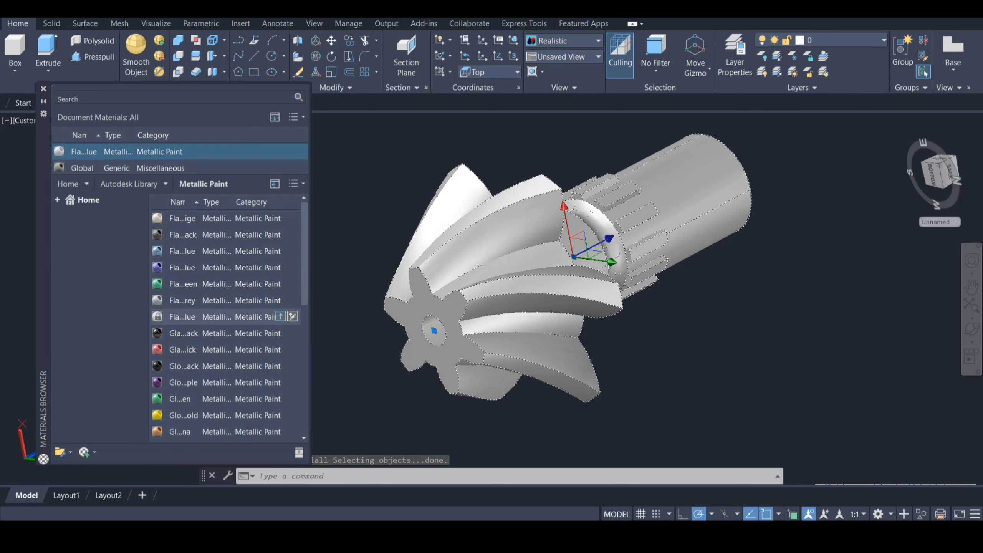
left_click(43, 89)
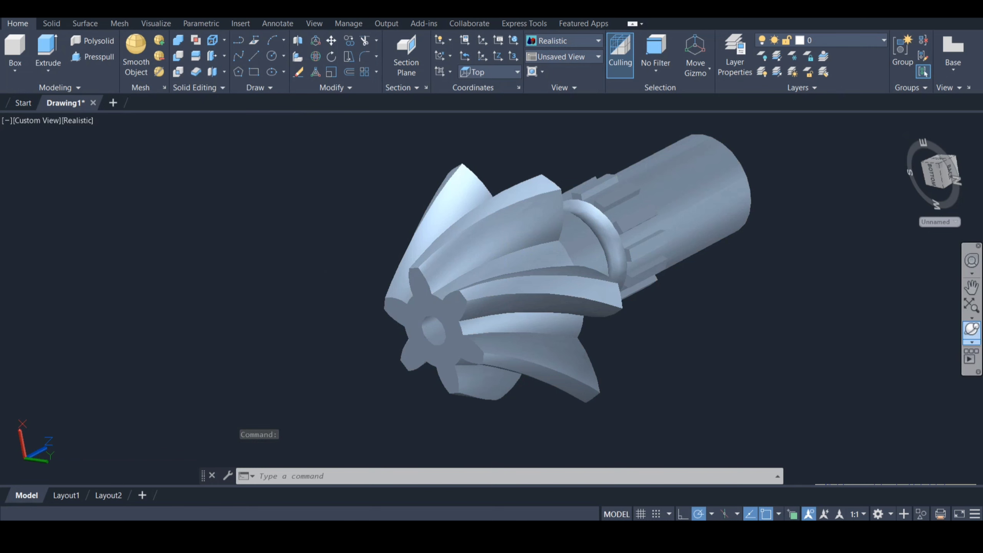
Orbit around the painted gear to examine the chamfered shaft end, the spline, the helical teeth and the through bore.
left_click(972, 328)
left_click_drag(437, 320, 724, 310)
left_click_drag(534, 320, 542, 327)
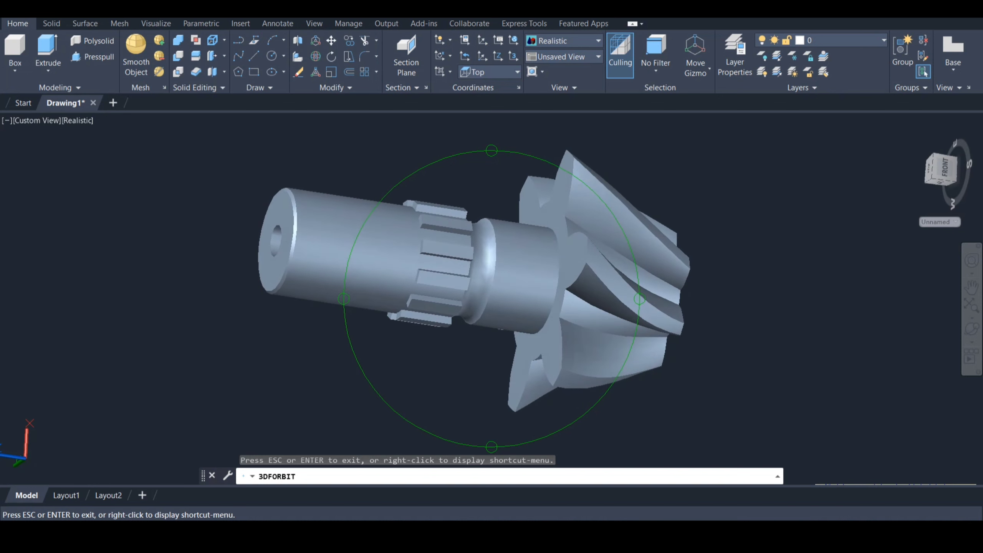
mouse_move(387, 294)
left_mouse_down()
mouse_move(549, 313)
mouse_move(502, 318)
mouse_move(506, 350)
mouse_move(523, 368)
mouse_move(573, 349)
mouse_move(586, 322)
left_mouse_up()
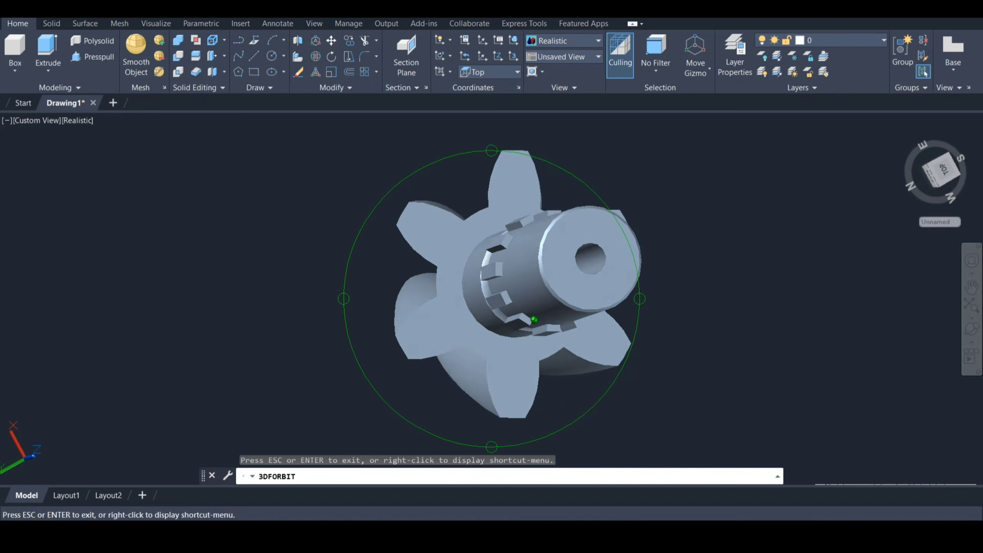
left_click_drag(534, 319, 595, 169)
key("Escape")
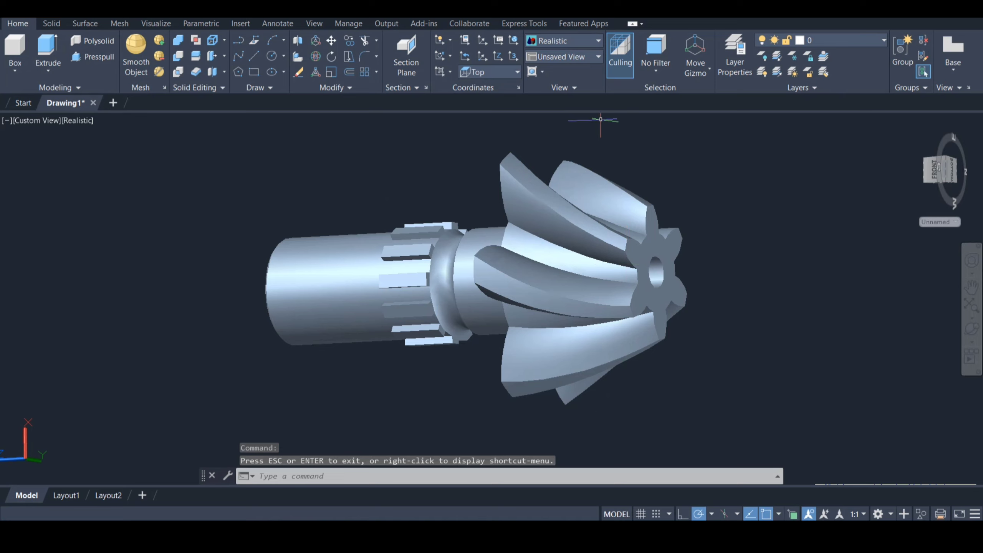